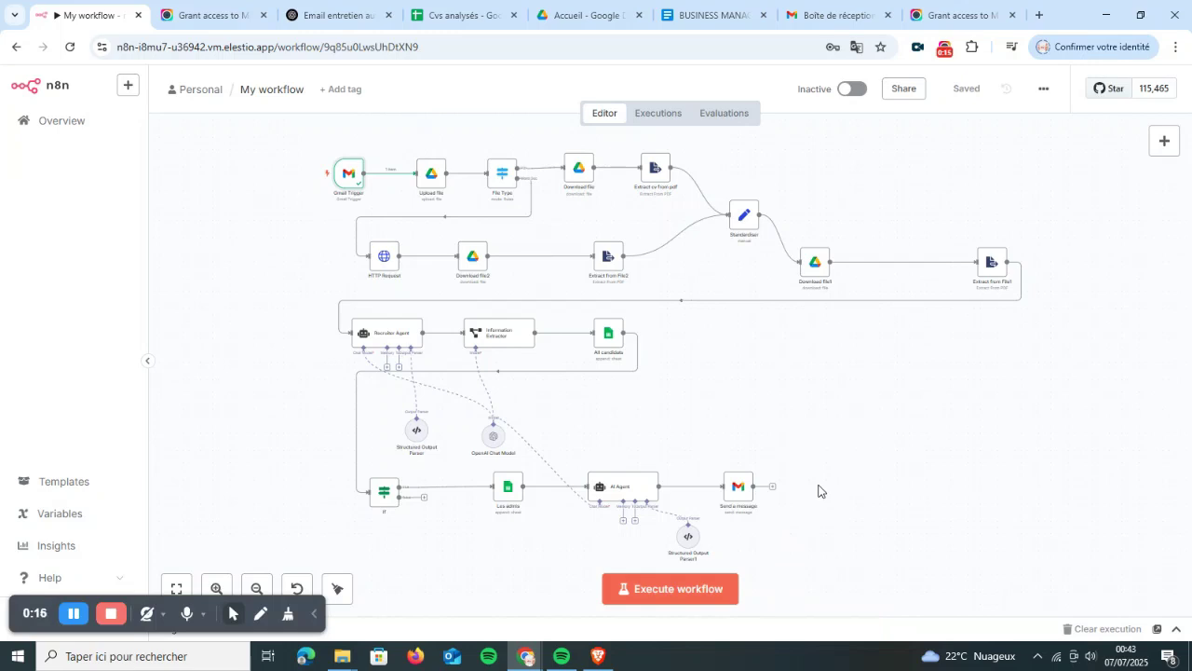
Switch to the Cvs analysés spreadsheet and look over the candidate columns of the All data sheet and the Admis sheet.
{"action": "left_click", "coordinate": [480, 13]}
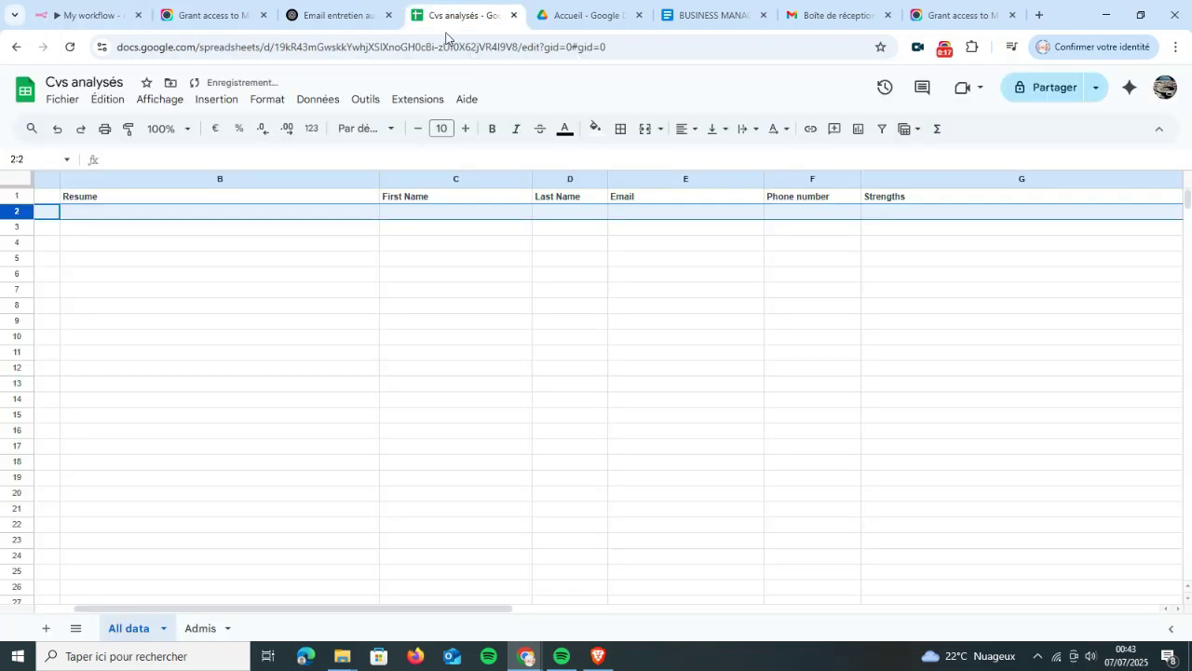
{"action": "left_click", "coordinate": [246, 245]}
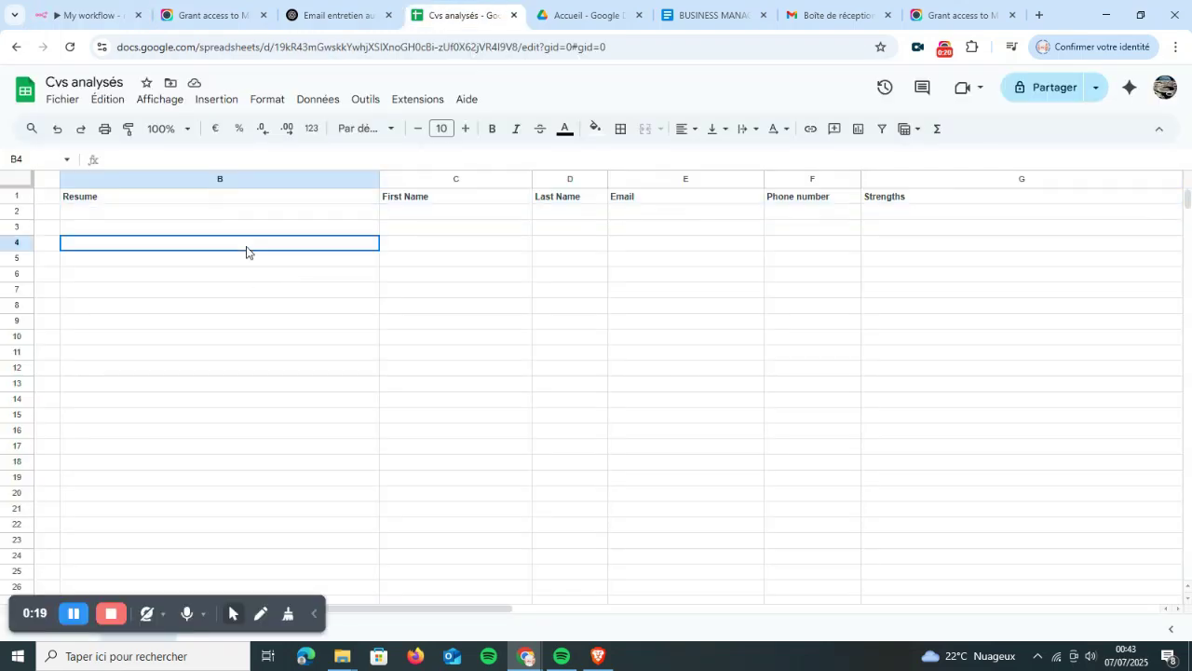
{"action": "left_click", "coordinate": [206, 212]}
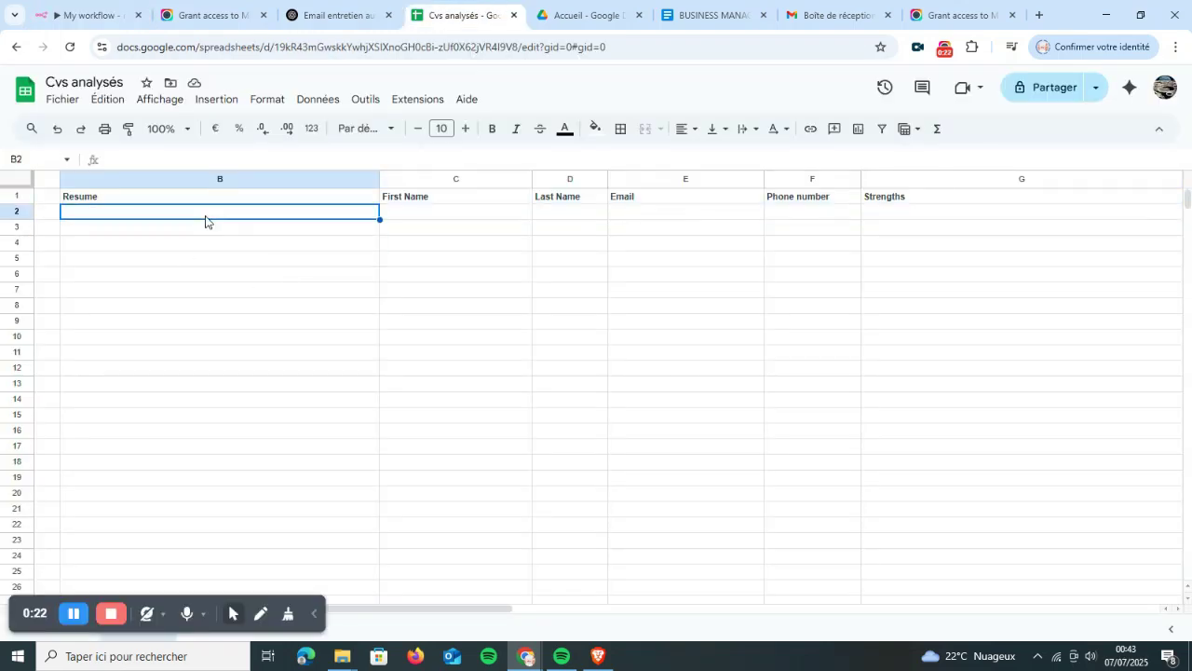
{"action": "left_click_drag", "start_coordinate": [19, 611], "coordinate": [689, 389]}
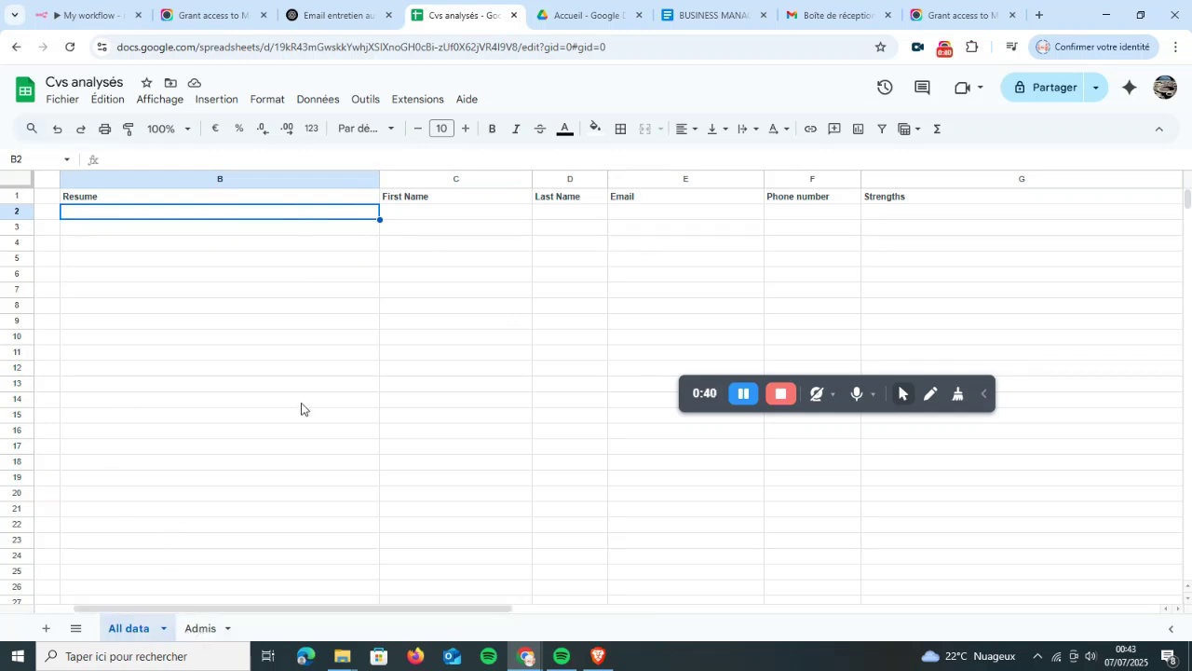
{"action": "left_click", "coordinate": [201, 629]}
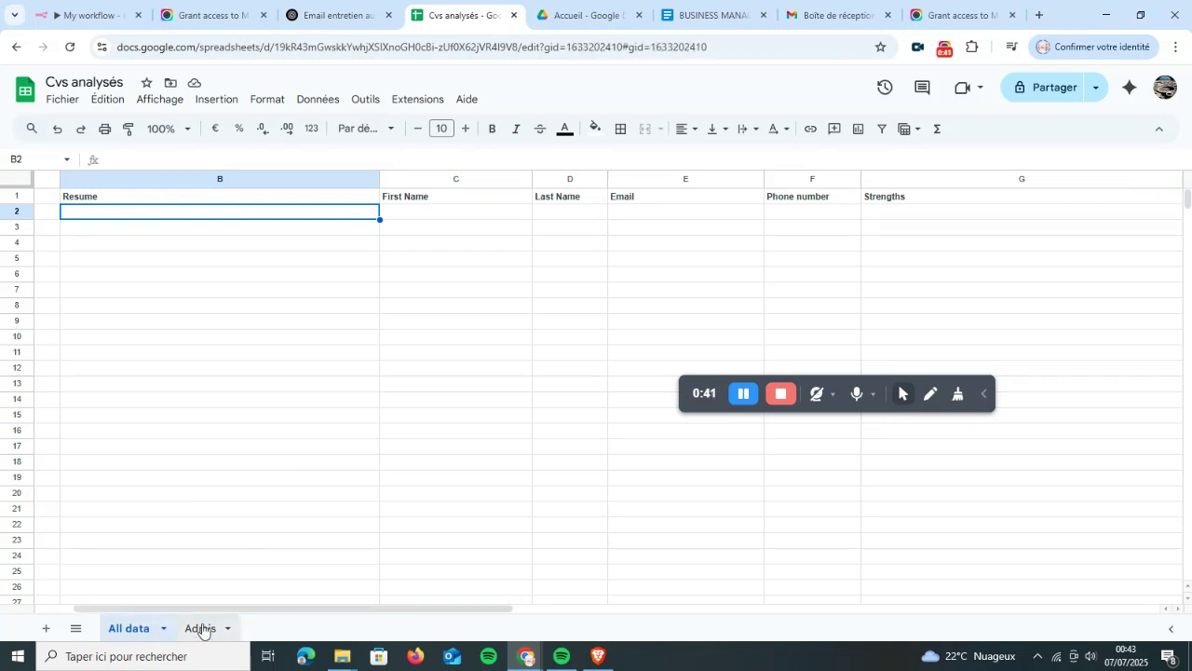
{"action": "left_click", "coordinate": [126, 628]}
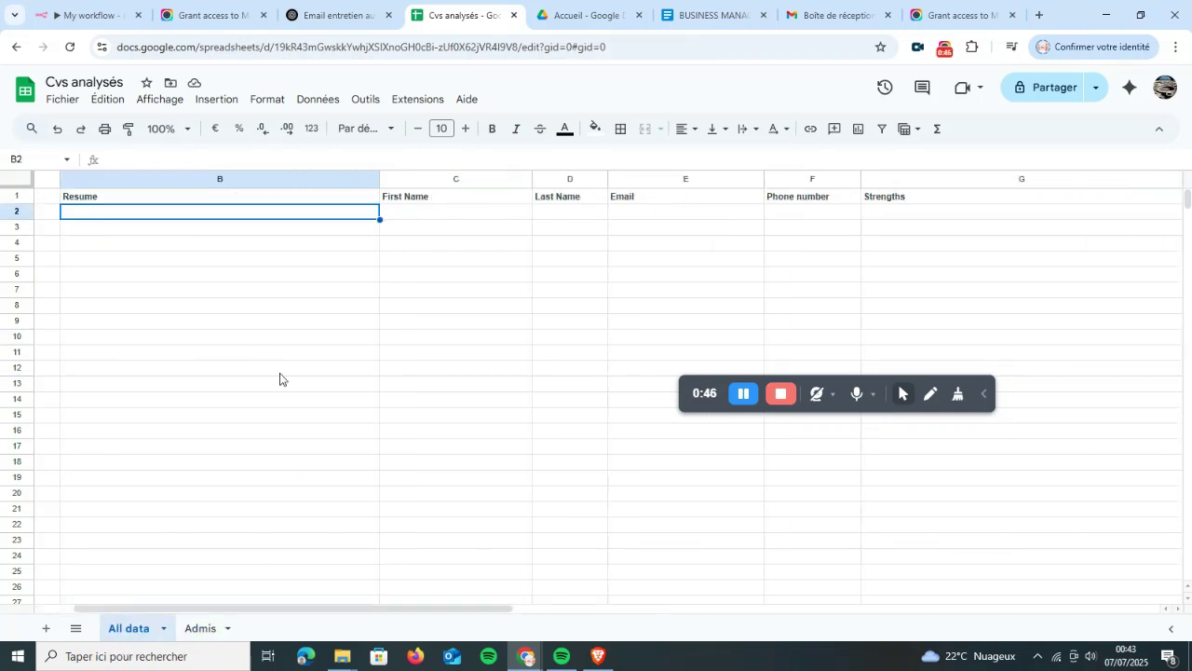
{"action": "left_click", "coordinate": [283, 260]}
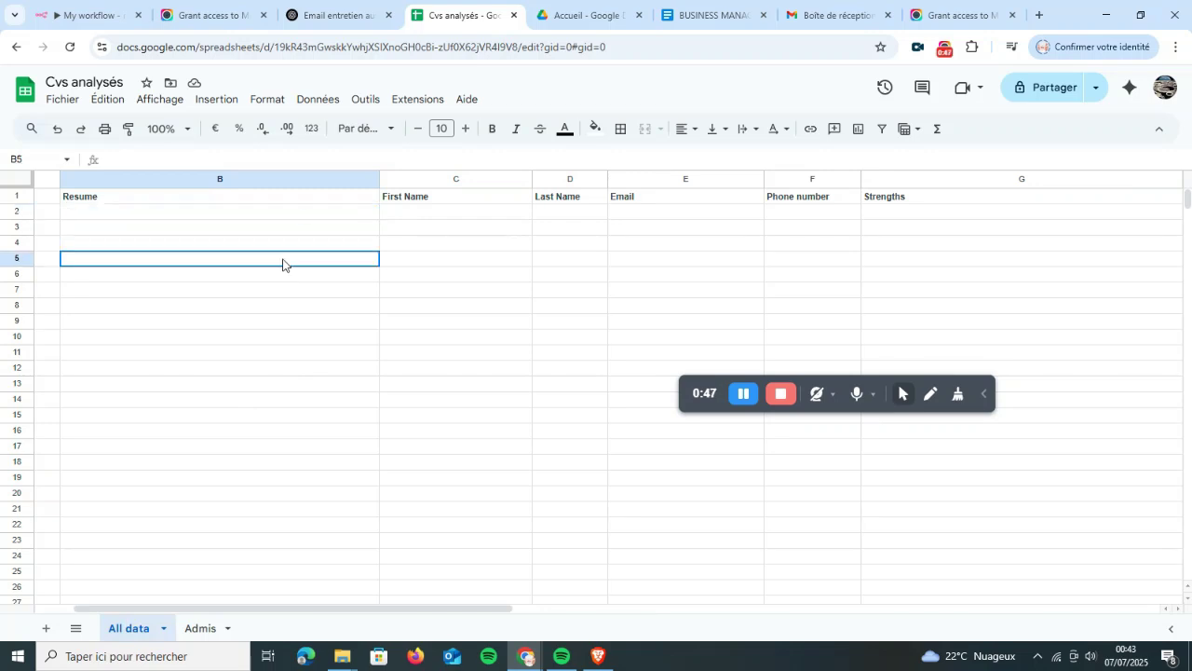
{"action": "left_click", "coordinate": [348, 225]}
Read through the BUSINESS MANAGER F/H - Engineering - Strasbourg job offer document, and return to the Cvs analysés spreadsheet.
{"action": "left_click", "coordinate": [717, 15]}
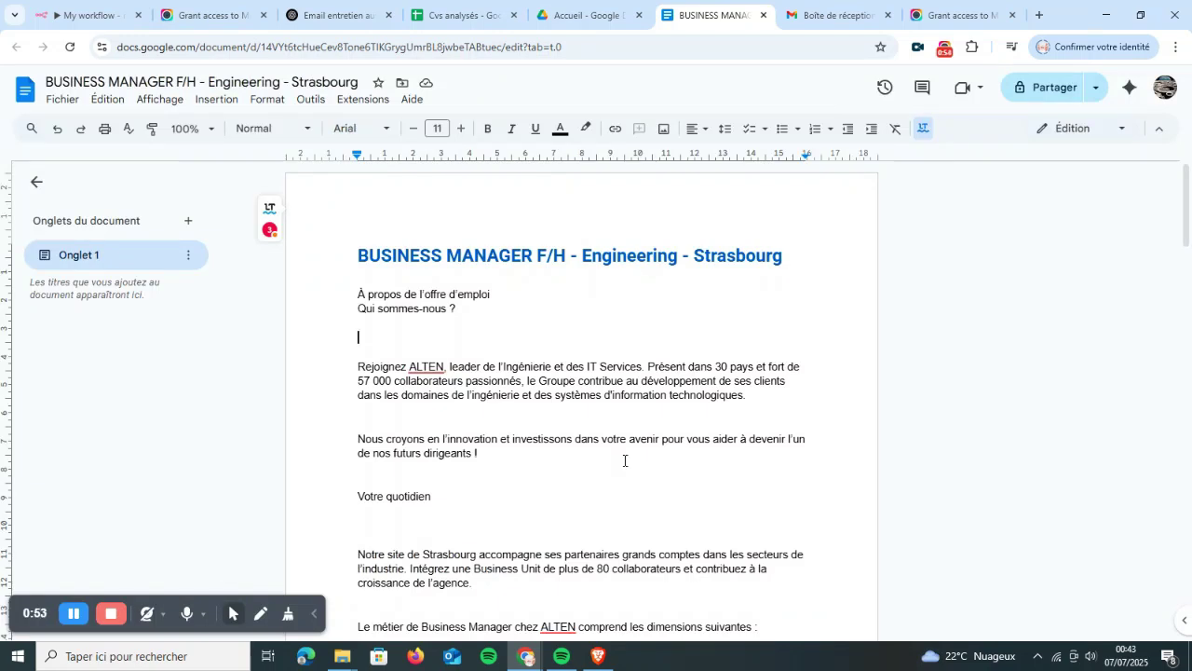
{"action": "scroll", "coordinate": [624, 460], "scroll_direction": "down", "scroll_amount": 10}
{"action": "scroll", "coordinate": [624, 460], "scroll_direction": "down", "scroll_amount": 6}
{"action": "scroll", "coordinate": [624, 460], "scroll_direction": "down", "scroll_amount": 2}
{"action": "scroll", "coordinate": [624, 460], "scroll_direction": "up", "scroll_amount": 18}
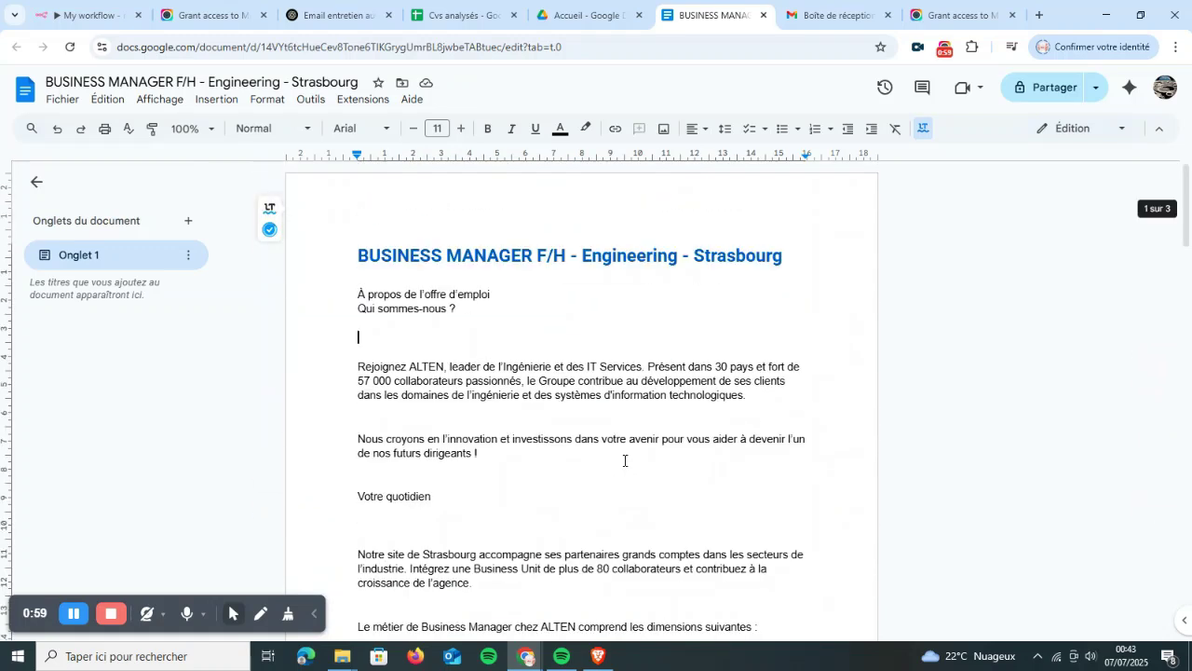
{"action": "left_click", "coordinate": [431, 12]}
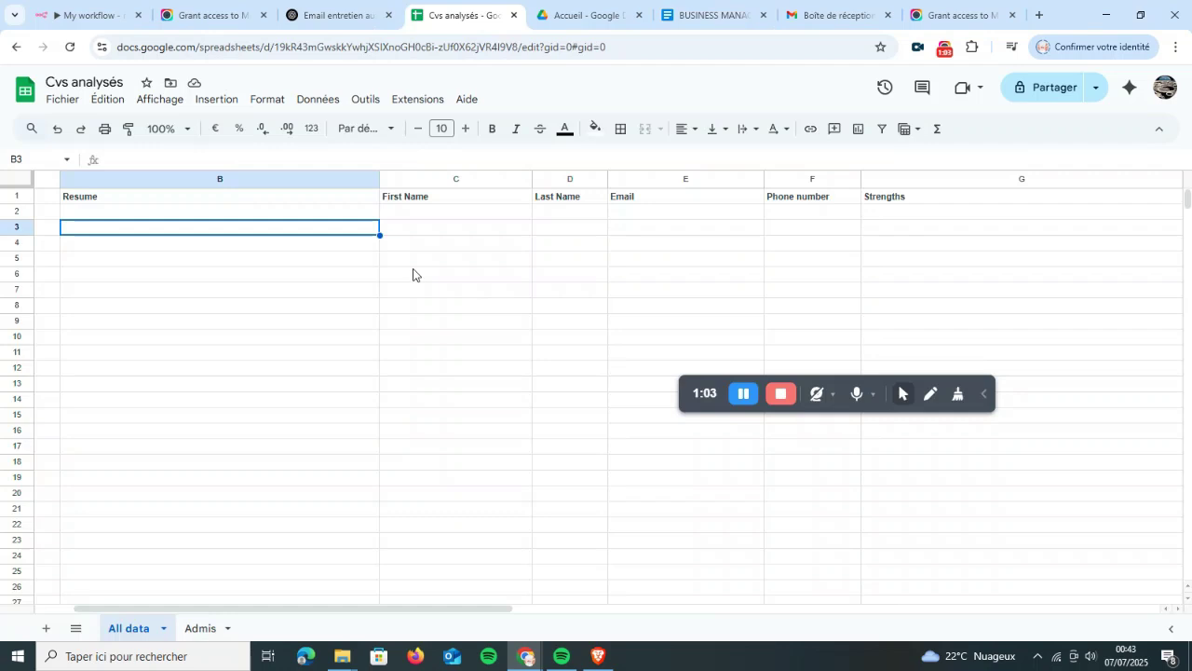
Switch to Gmail and open the most recent sent CV message to check its Word attachment.
{"action": "left_click", "coordinate": [108, 5]}
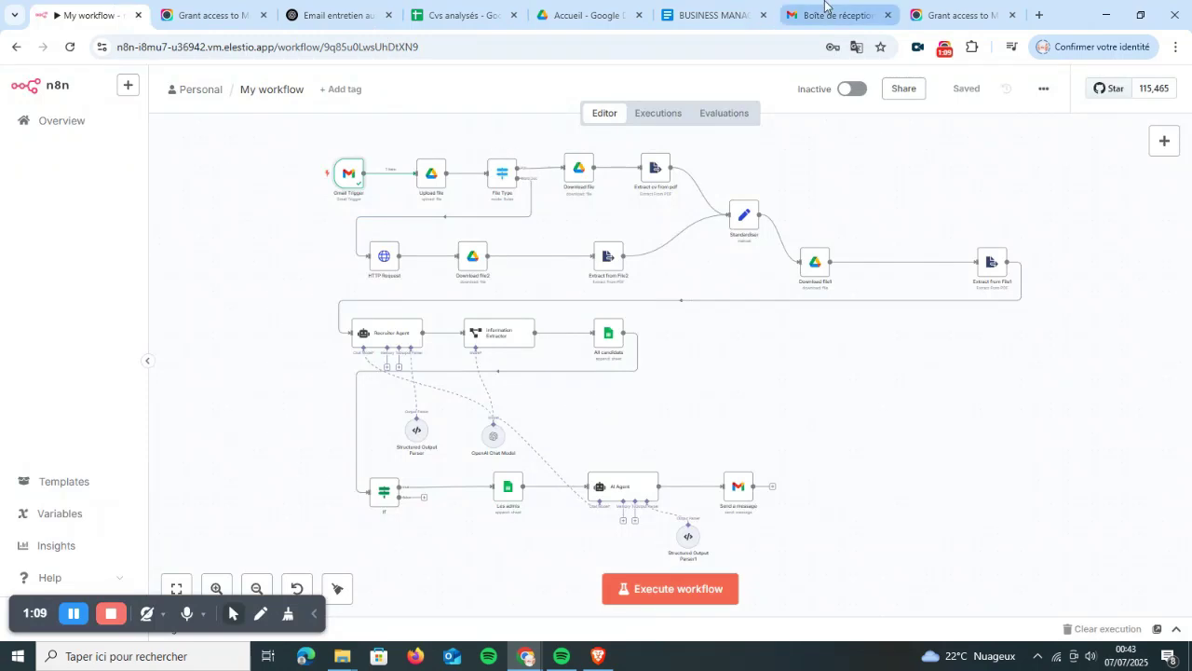
{"action": "left_click", "coordinate": [825, 11]}
{"action": "left_click", "coordinate": [65, 256]}
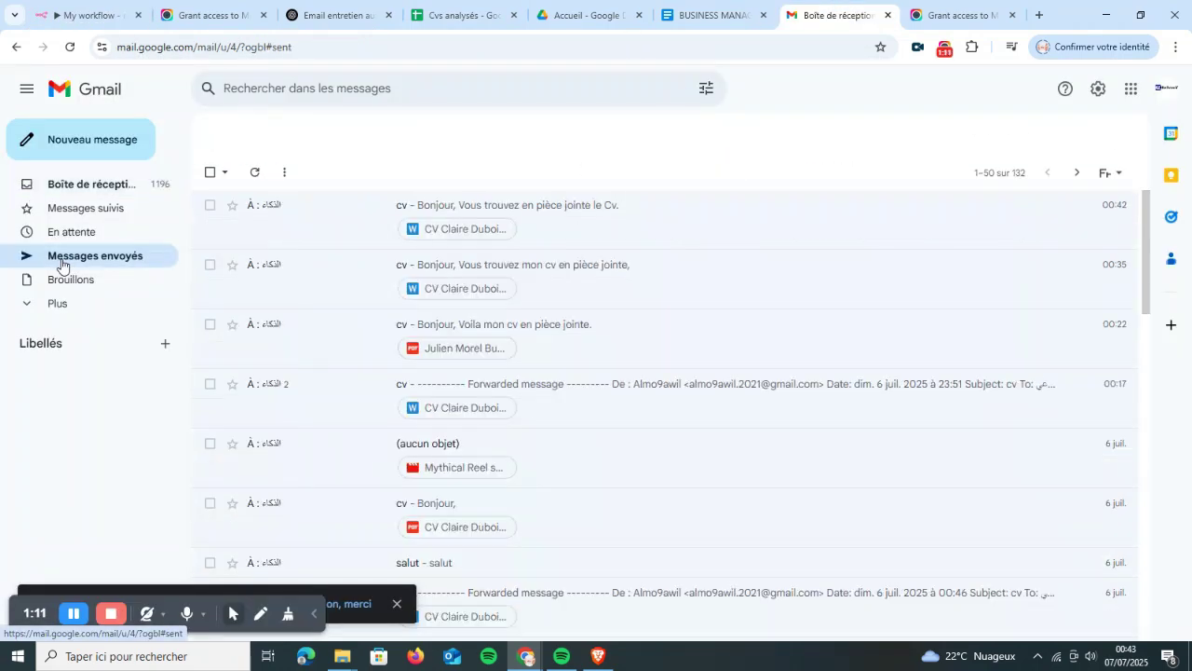
{"action": "left_click", "coordinate": [337, 232]}
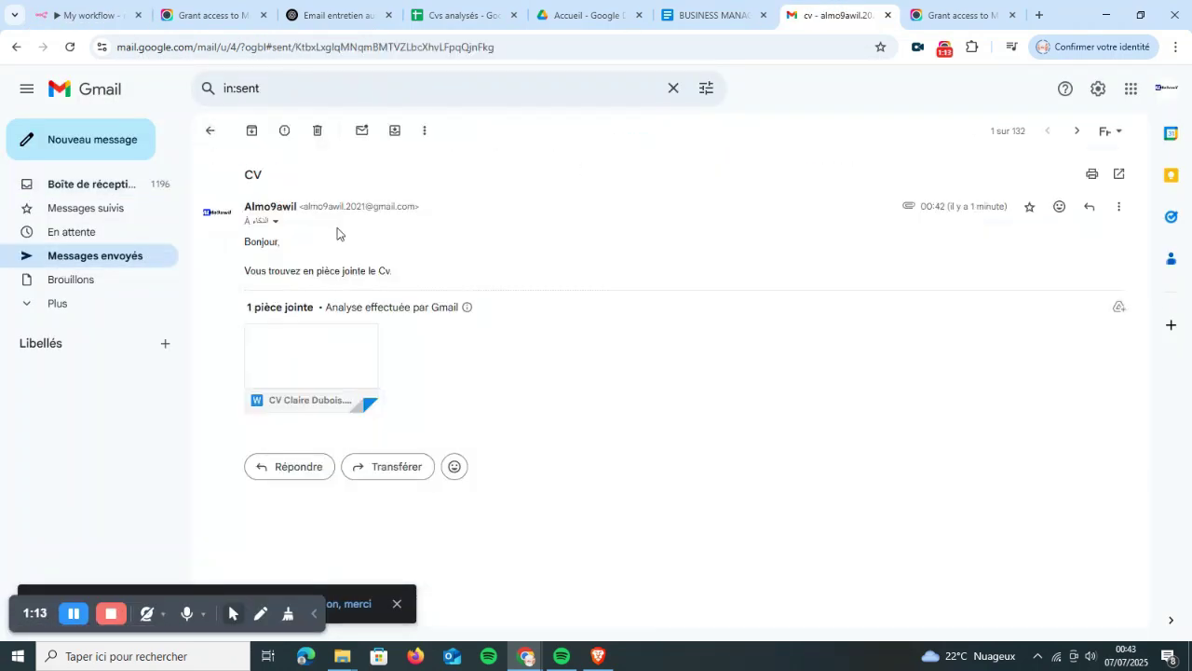
{"action": "mouse_move", "coordinate": [335, 377]}
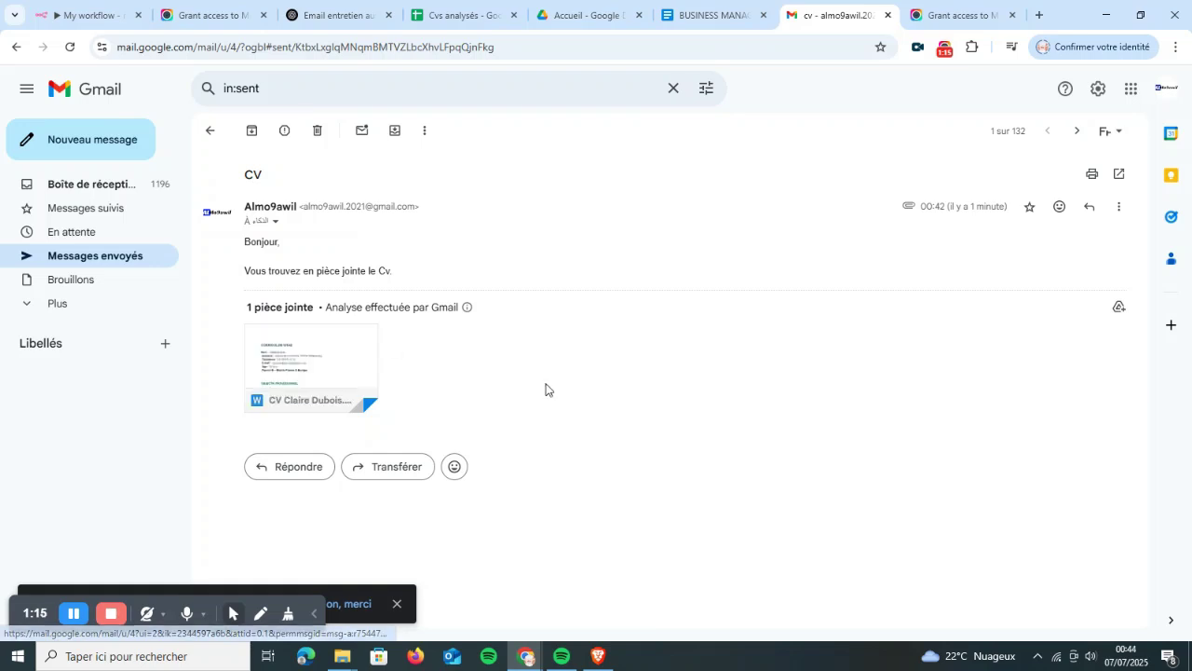
Execute the whole CV screening workflow in n8n and check the Overall Fit condition of the If node.
{"action": "left_click", "coordinate": [83, 10]}
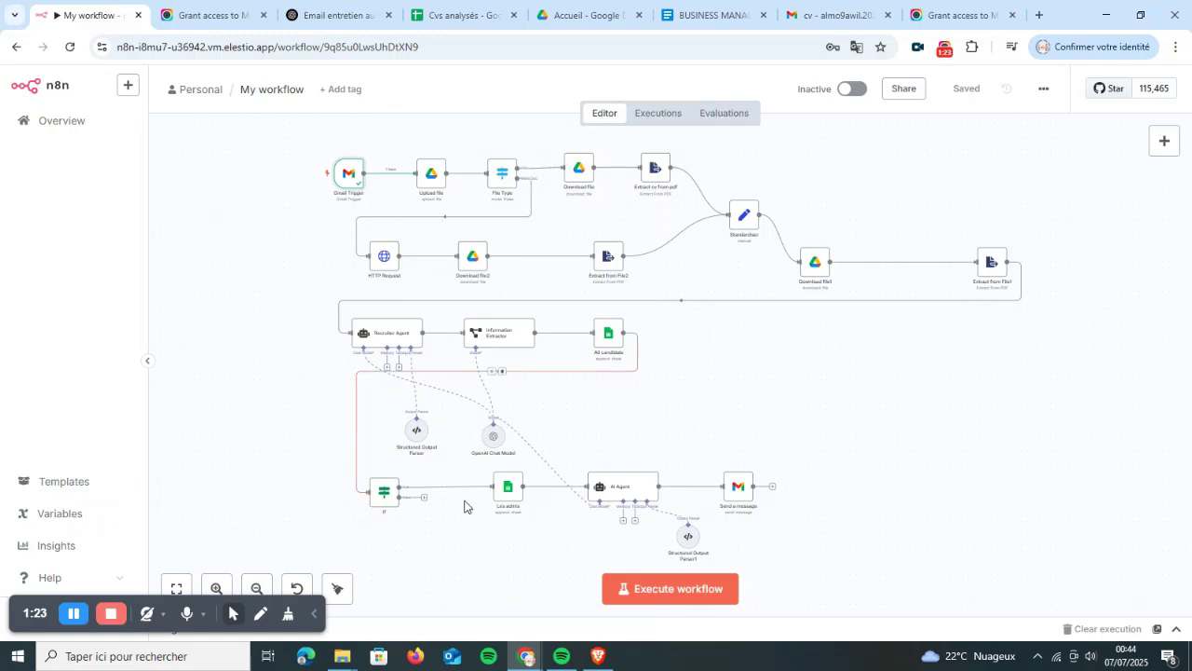
{"action": "left_click", "coordinate": [632, 590]}
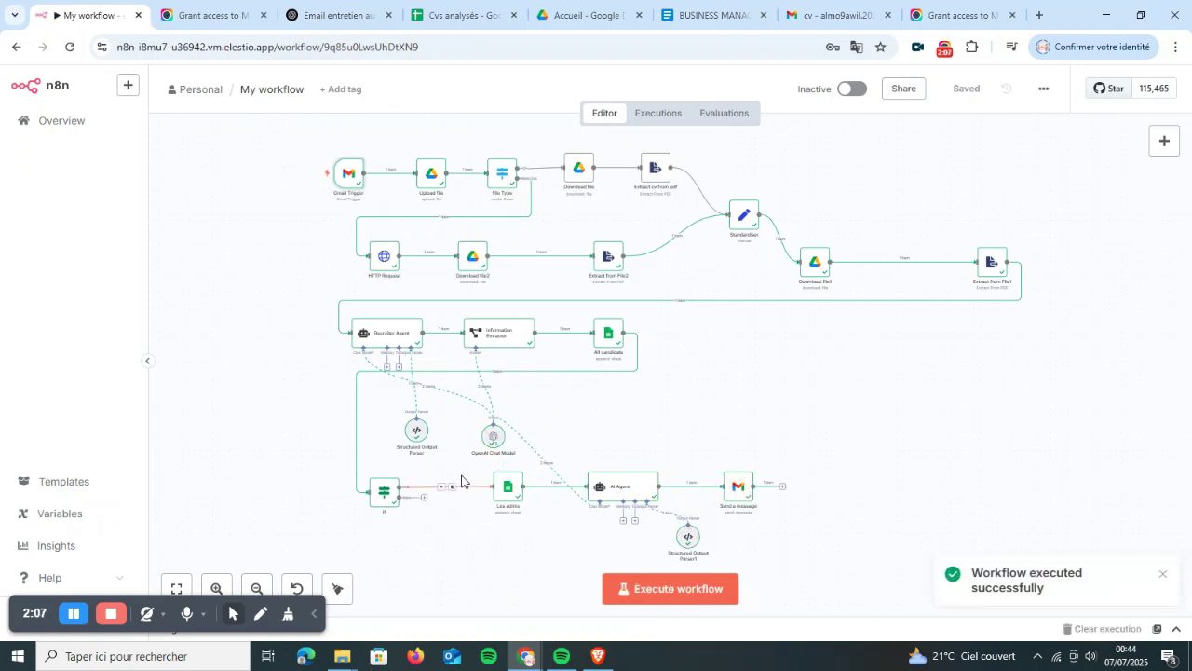
{"action": "double_click", "coordinate": [385, 493]}
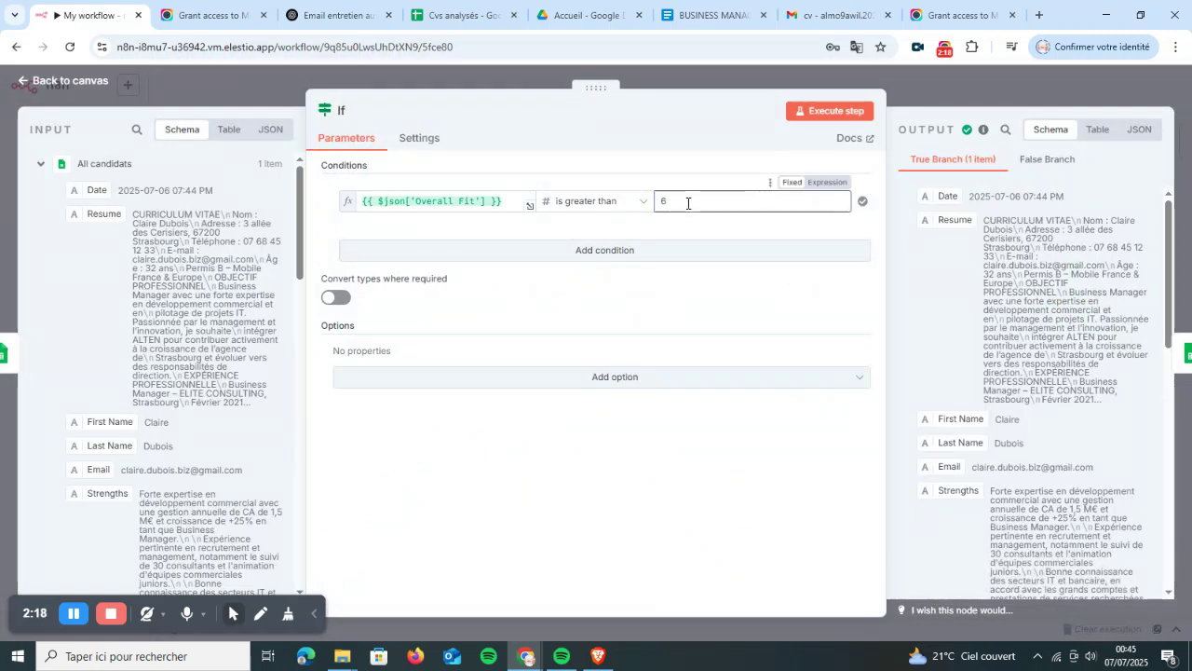
{"action": "left_click", "coordinate": [751, 70]}
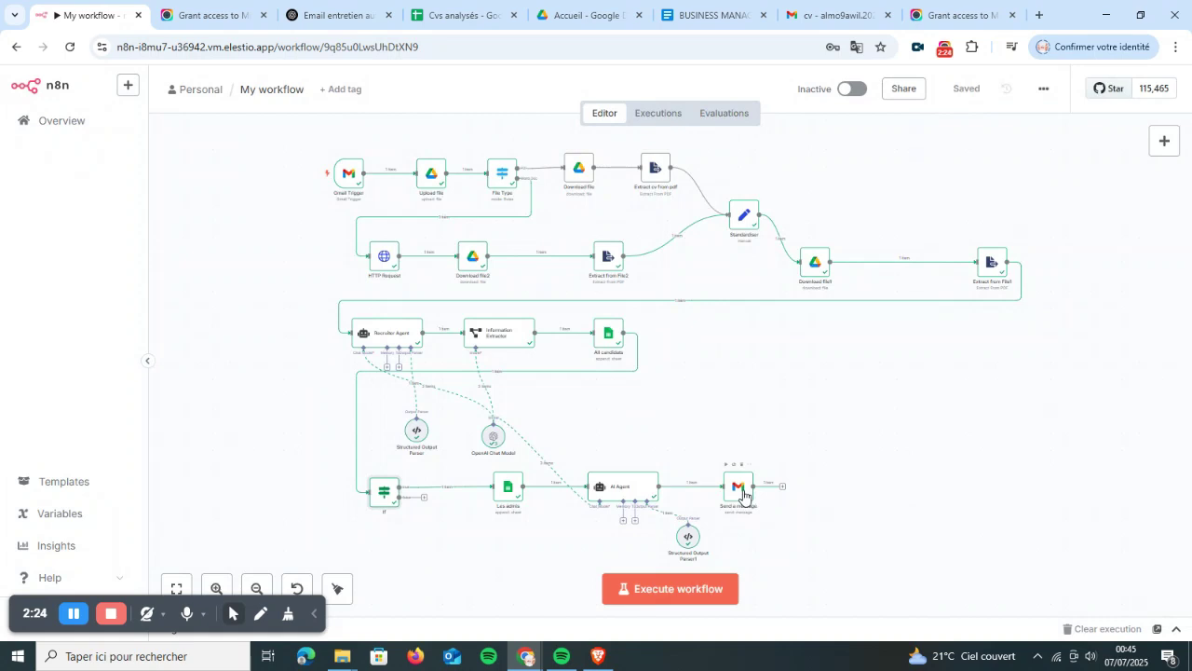
Open the newest Business Manager interview invitation in the Gmail inbox and review its subject and company signature details.
{"action": "left_click", "coordinate": [827, 6]}
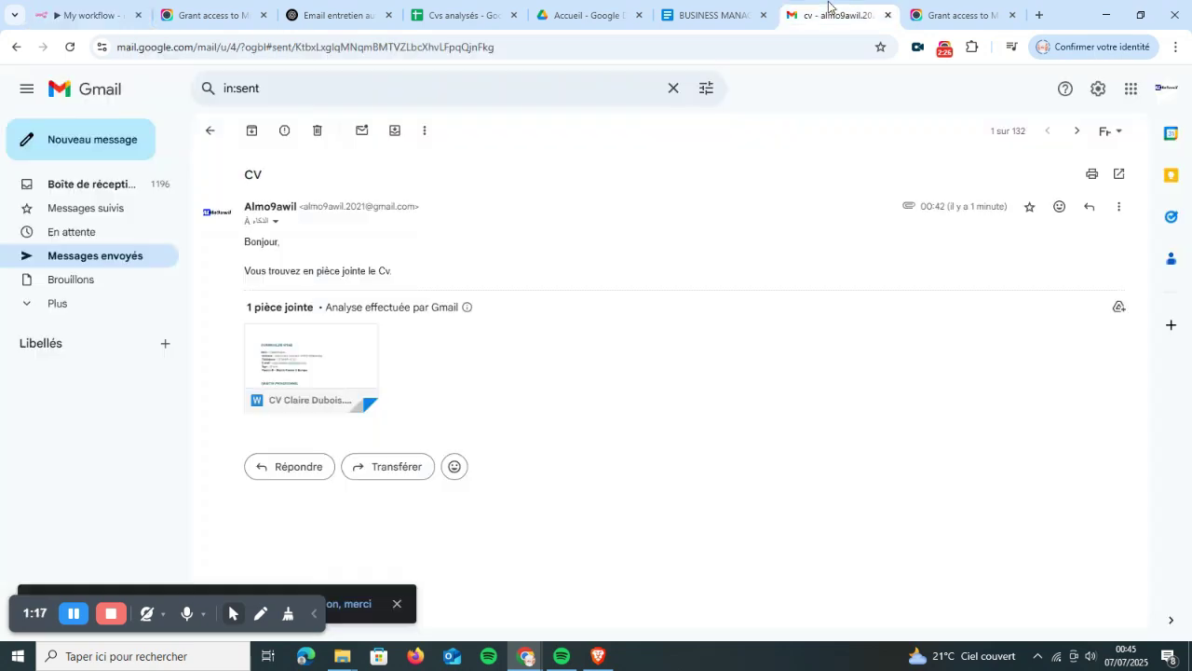
{"action": "left_click", "coordinate": [119, 183]}
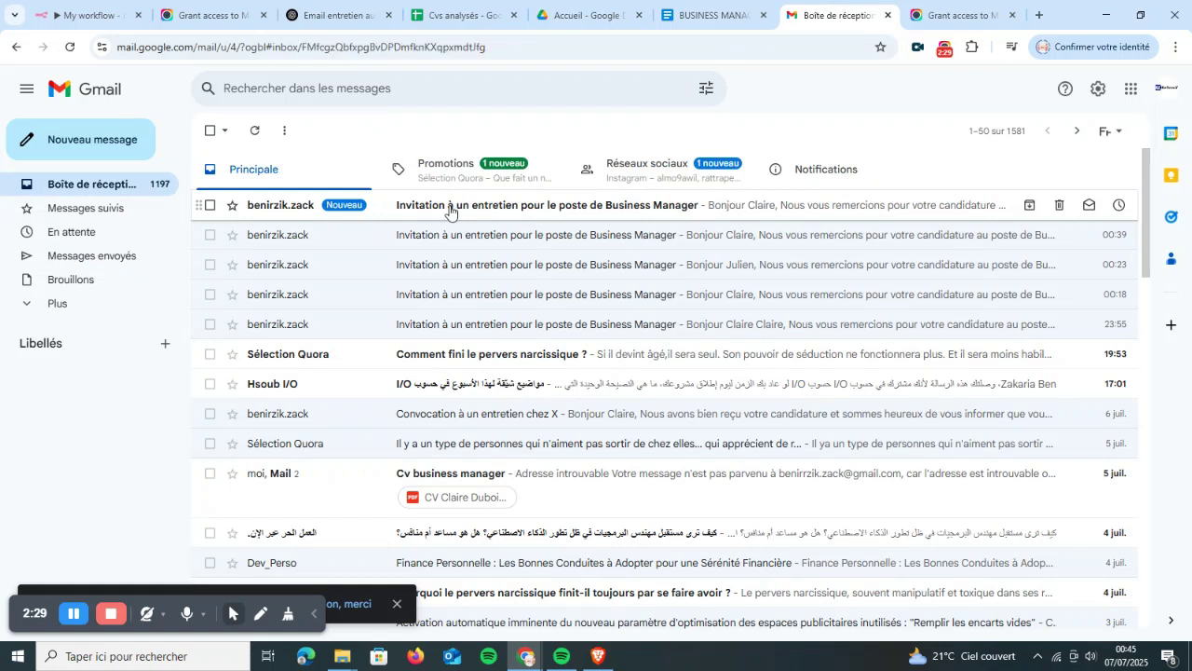
{"action": "left_click", "coordinate": [450, 208]}
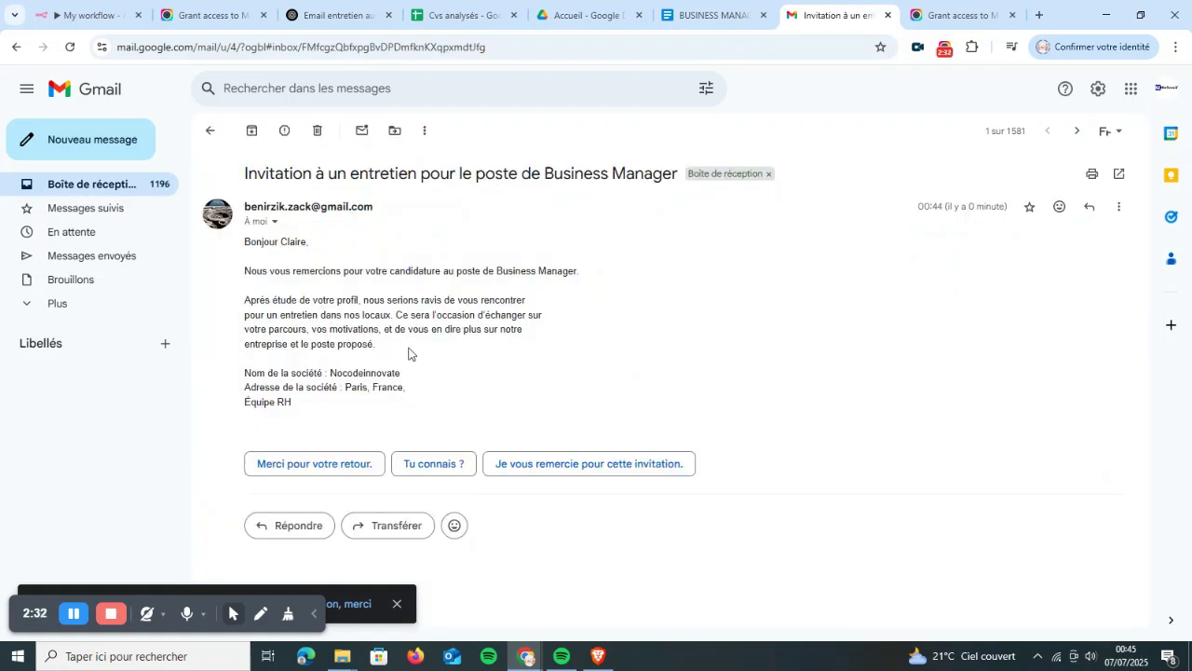
{"action": "triple_click", "coordinate": [437, 175]}
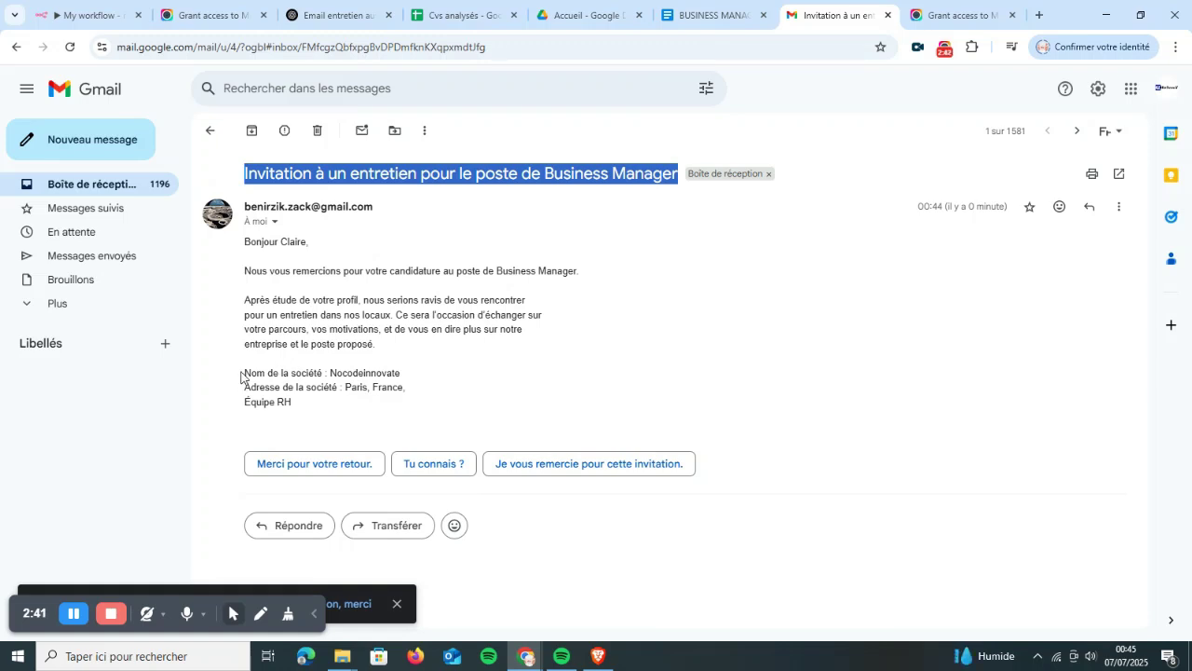
{"action": "left_click_drag", "start_coordinate": [241, 376], "coordinate": [343, 416]}
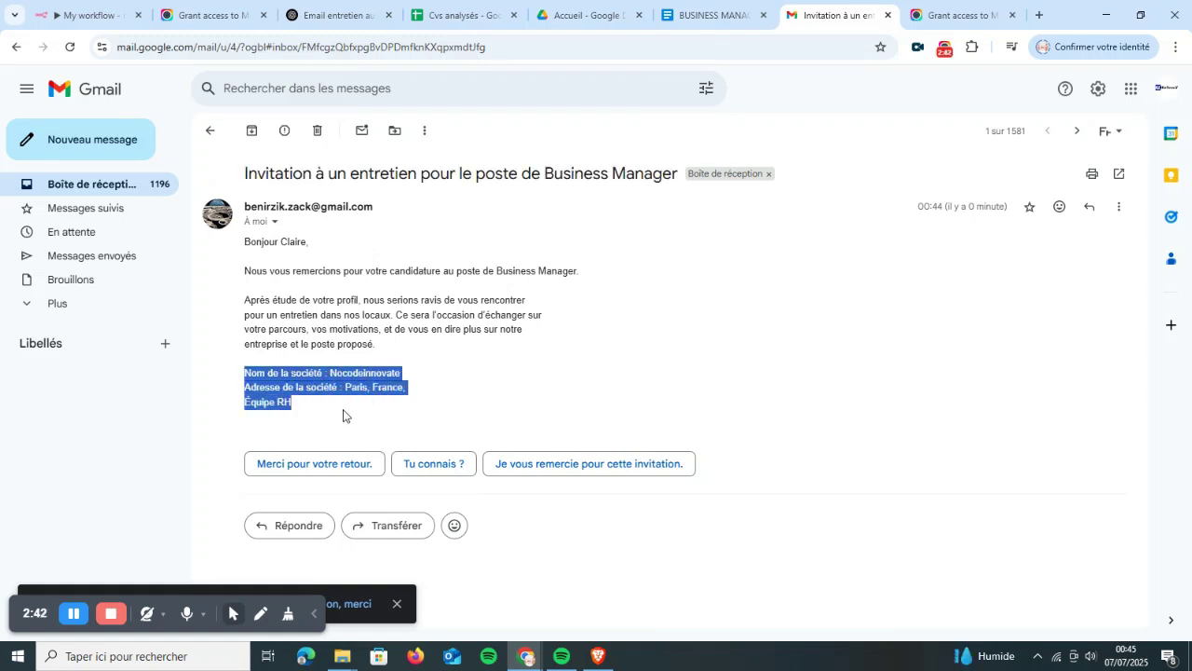
{"action": "left_click", "coordinate": [476, 271]}
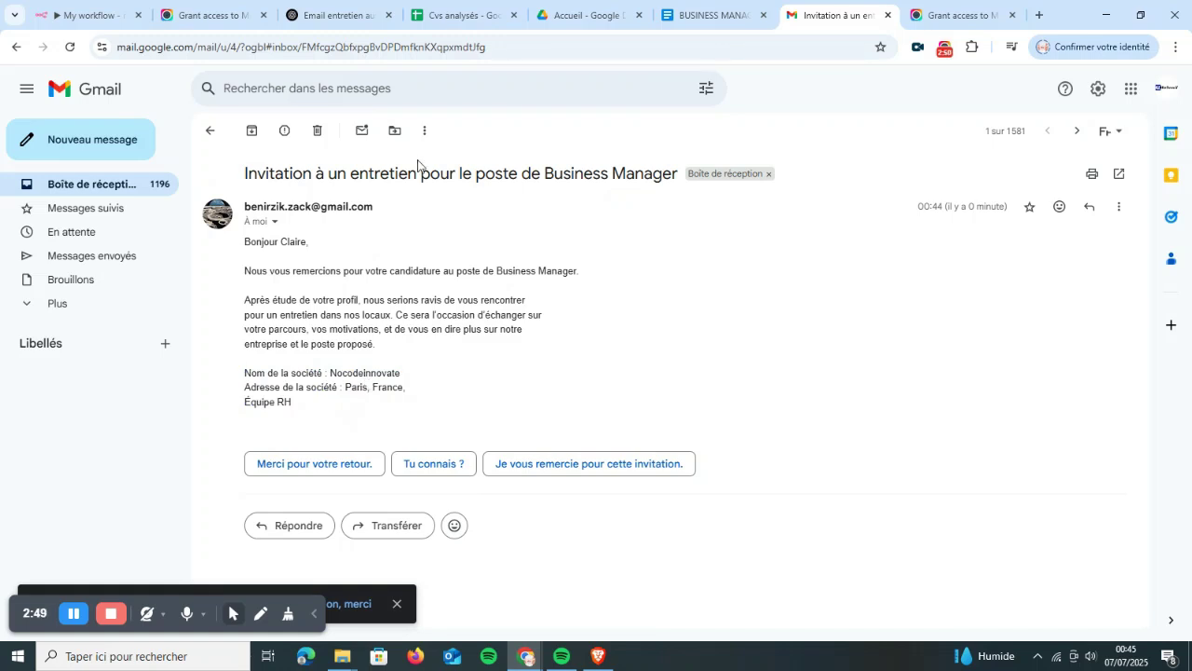
Return to the n8n workflow and inspect the Download file1 node that follows Standardiser.
{"action": "left_click", "coordinate": [105, 8]}
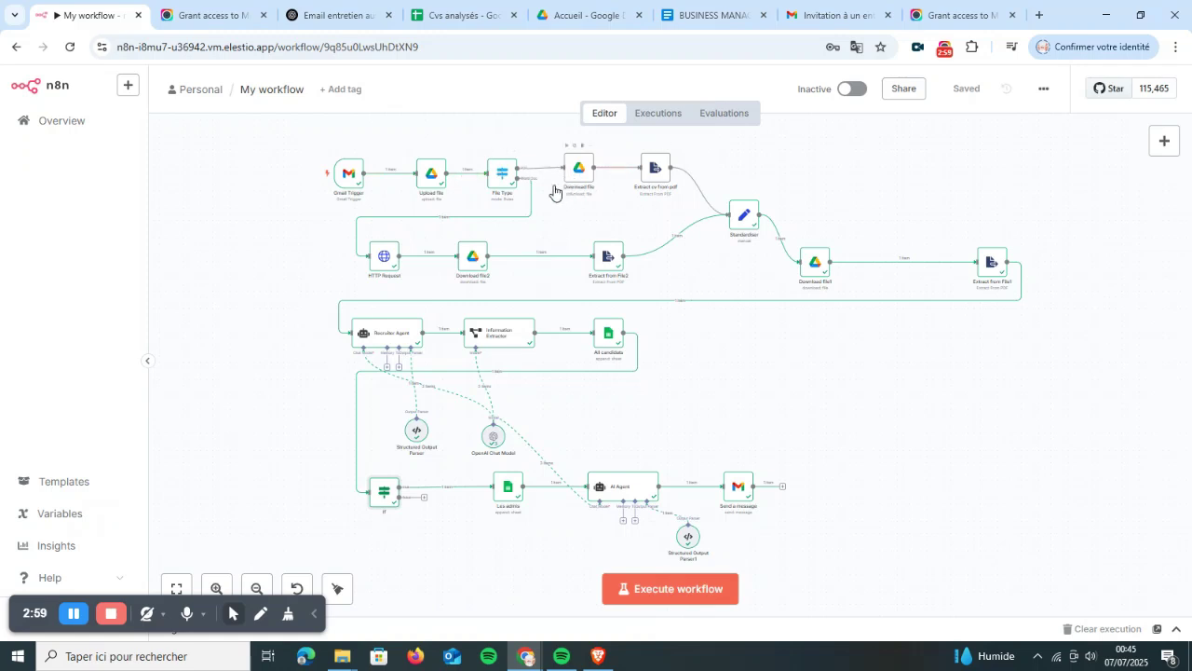
{"action": "left_click", "coordinate": [217, 587]}
{"action": "scroll", "coordinate": [669, 407], "scroll_direction": "up", "scroll_amount": 3}
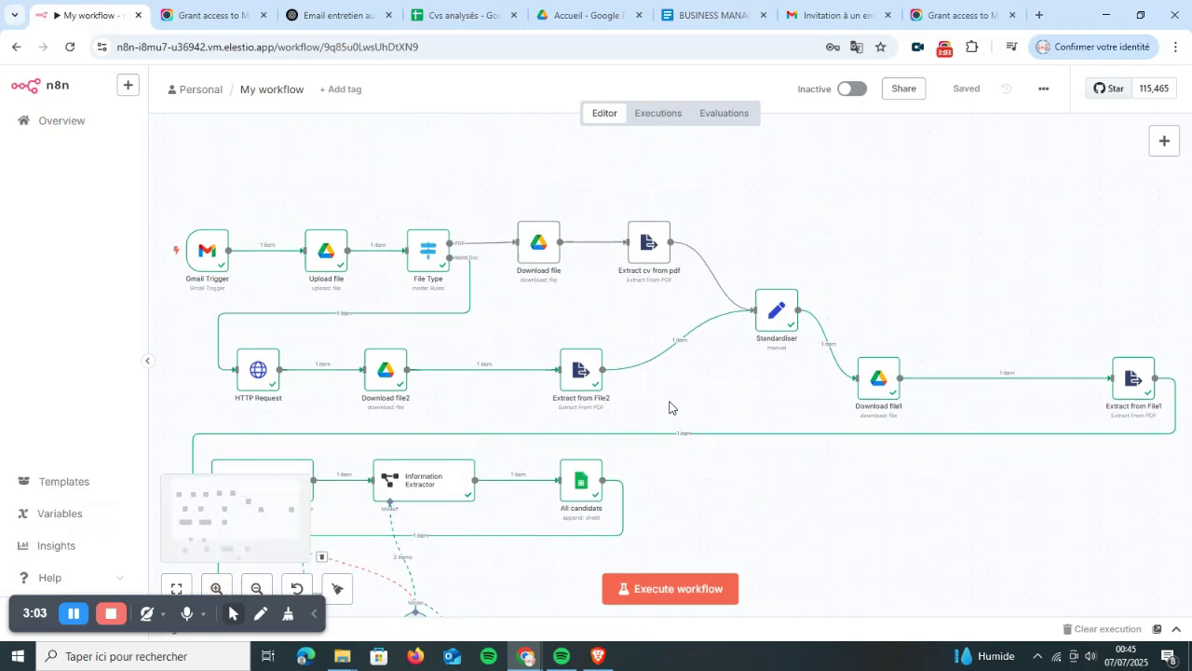
{"action": "scroll", "coordinate": [669, 408], "scroll_direction": "up", "scroll_amount": 1}
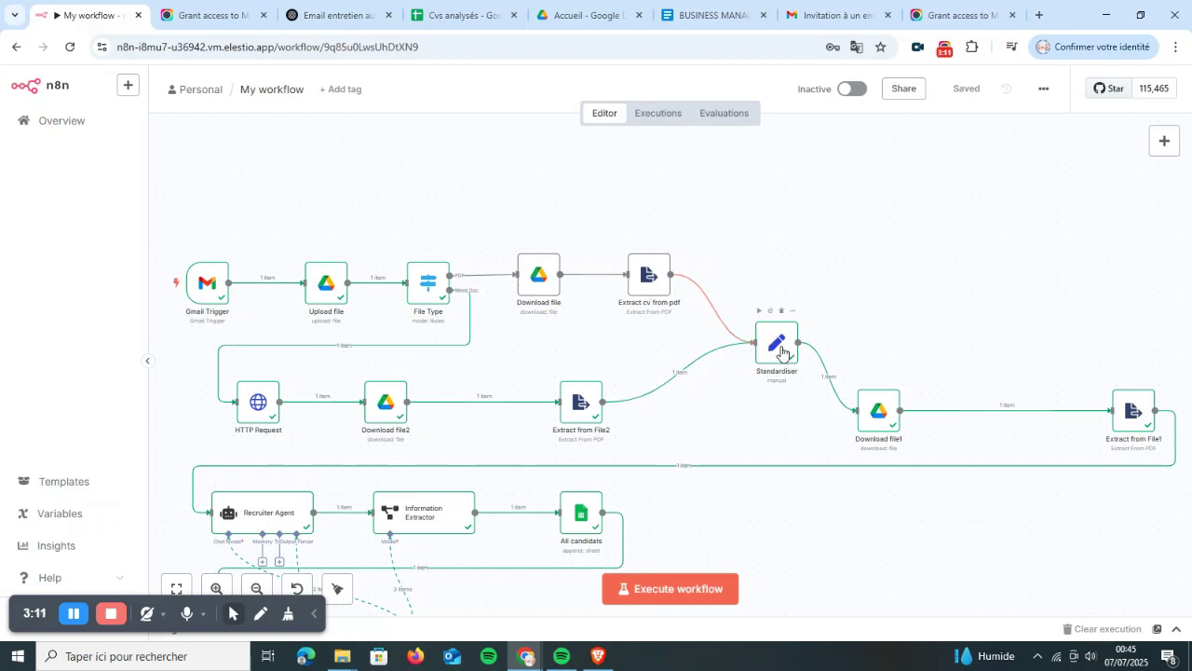
{"action": "left_click", "coordinate": [871, 415]}
{"action": "double_click", "coordinate": [871, 416]}
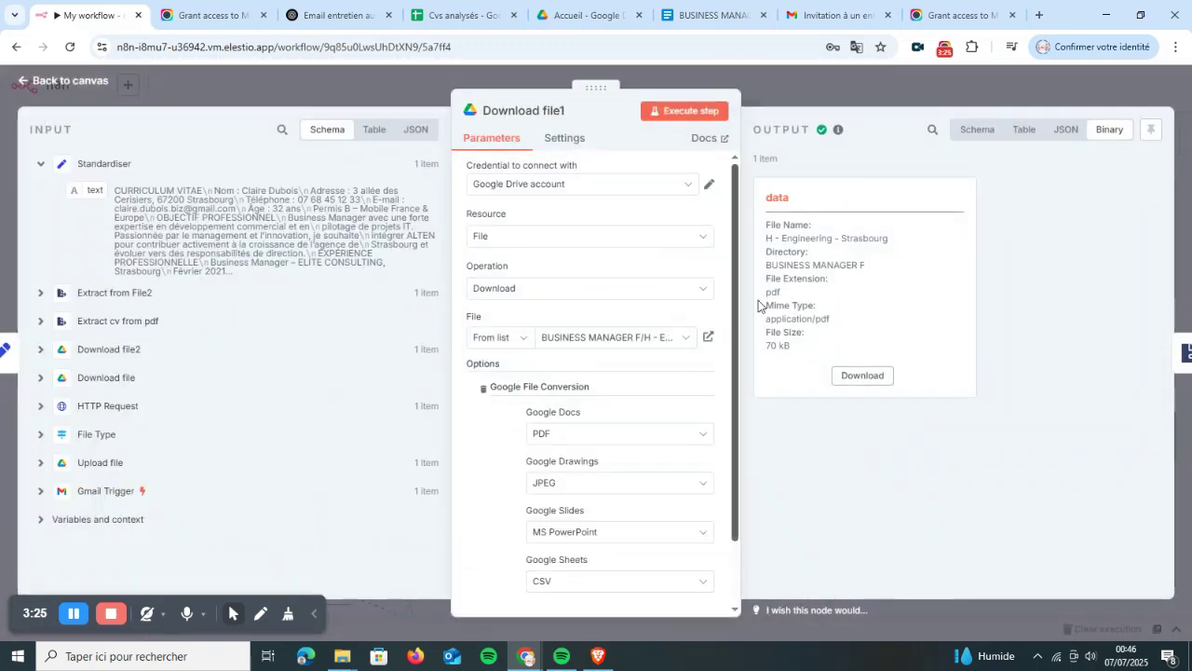
{"action": "left_click", "coordinate": [402, 79]}
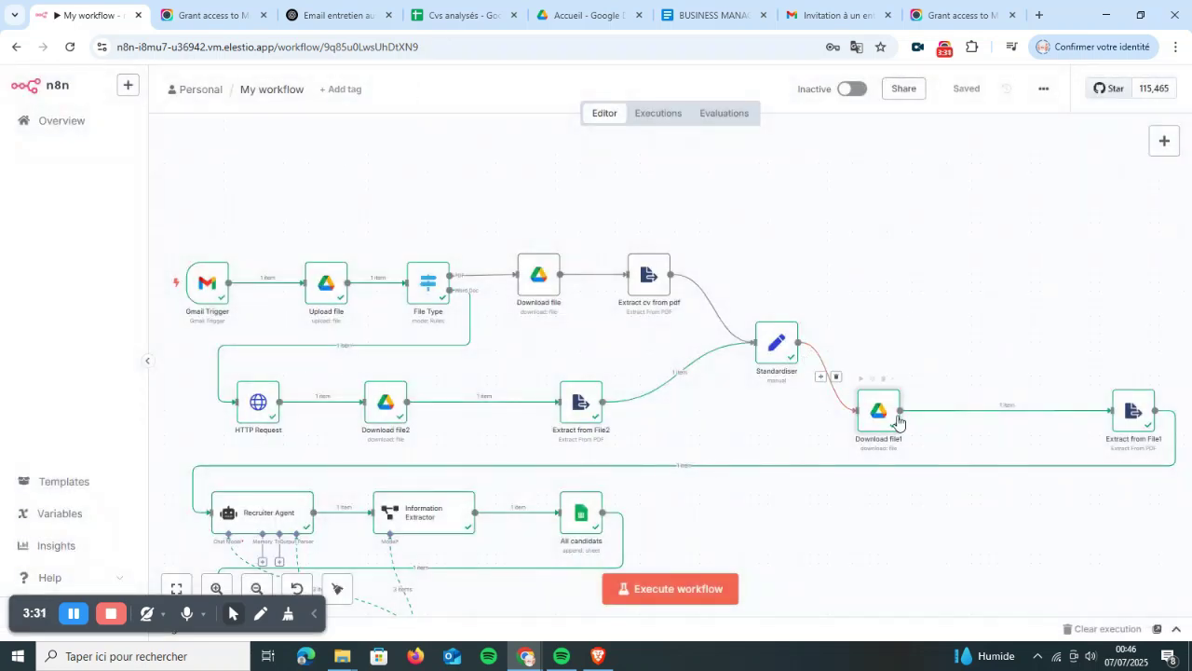
Reopen the Download file1 node and review its Google File Conversion options and binary output.
{"action": "scroll", "coordinate": [897, 422], "scroll_direction": "down", "scroll_amount": 2}
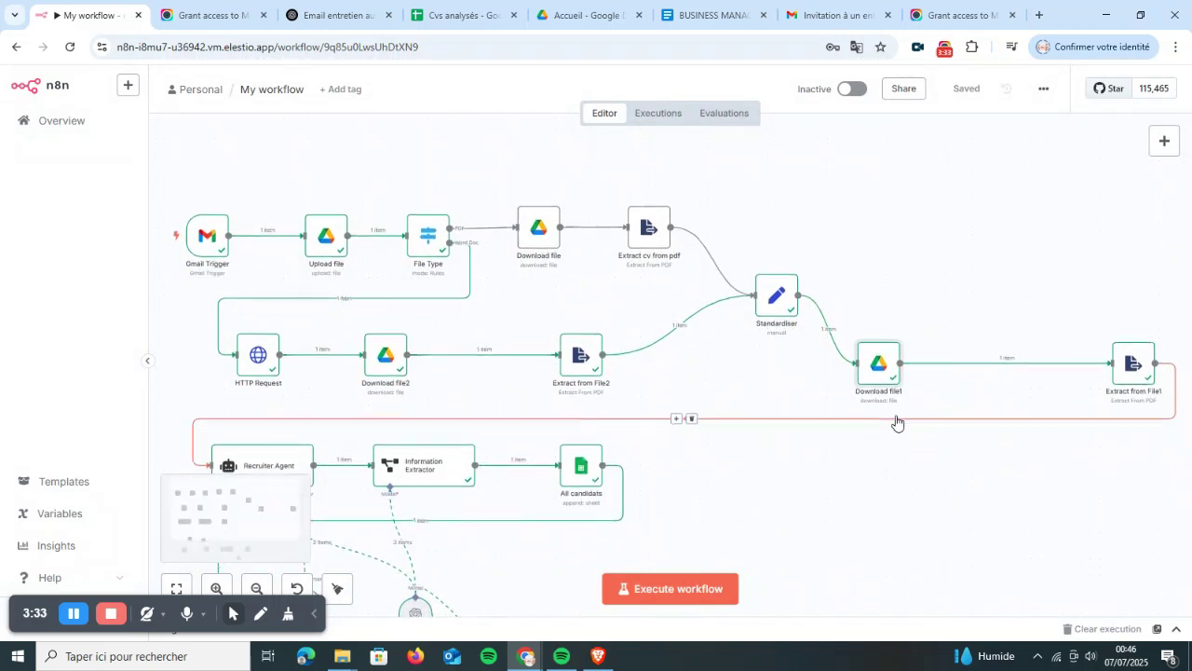
{"action": "double_click", "coordinate": [881, 357]}
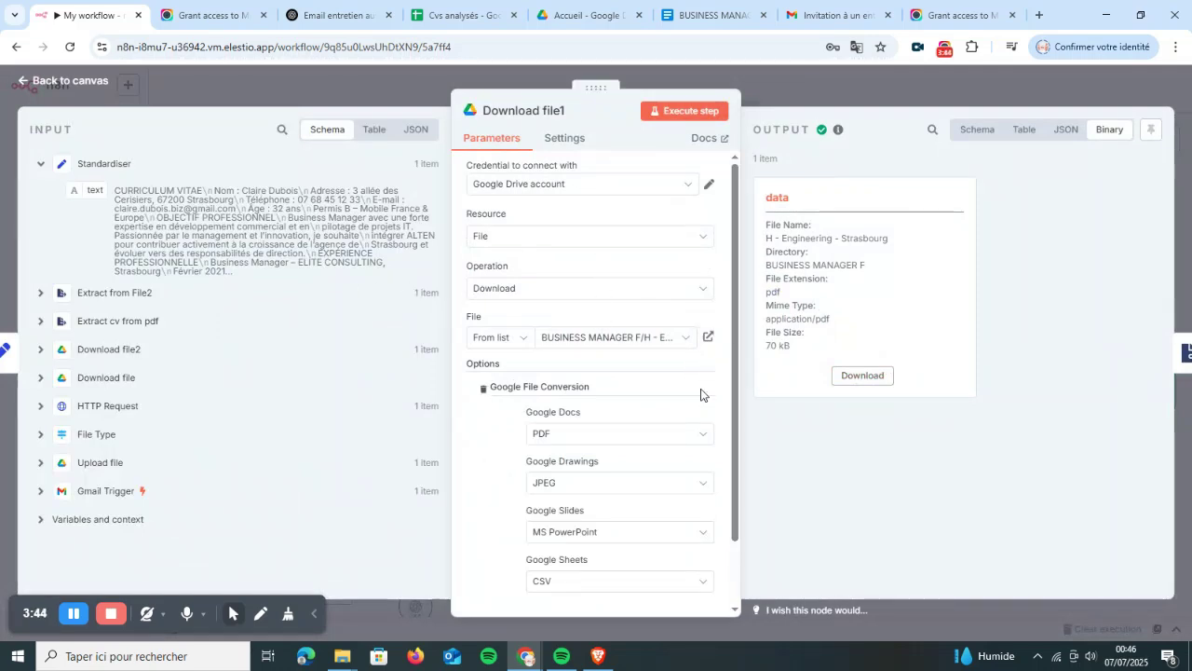
{"action": "scroll", "coordinate": [701, 394], "scroll_direction": "down", "scroll_amount": 2}
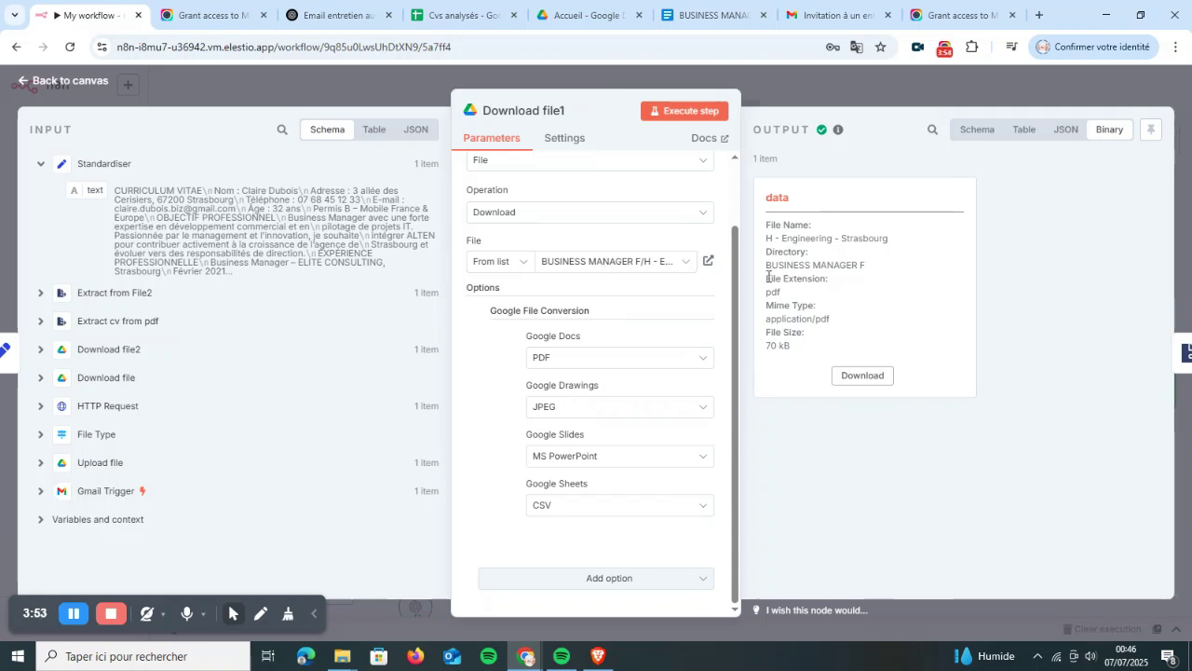
{"action": "left_click", "coordinate": [886, 88]}
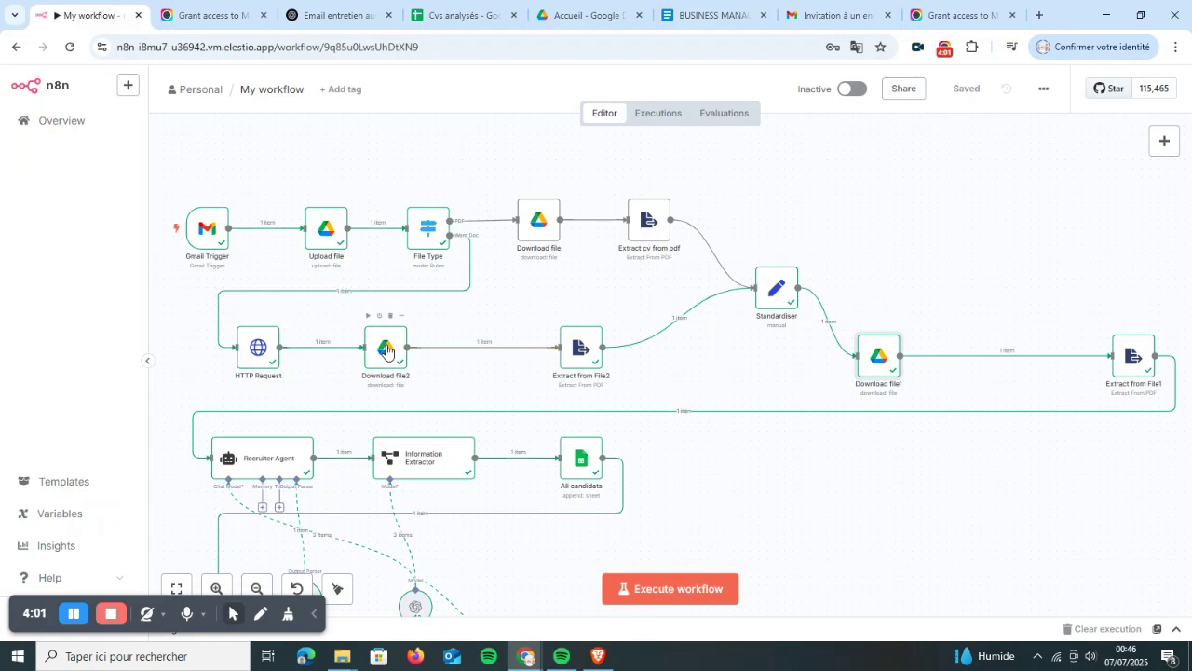
Open the Extract from File2 node and examine the CV text in its output.
{"action": "left_click", "coordinate": [587, 359]}
{"action": "double_click", "coordinate": [587, 357]}
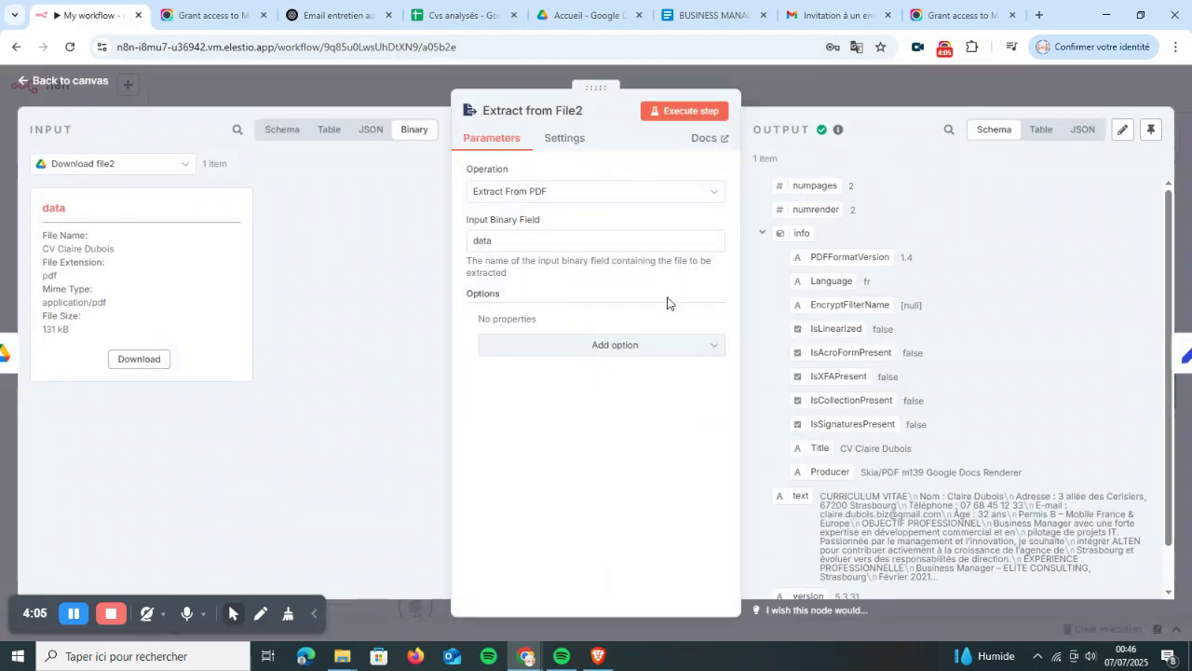
{"action": "scroll", "coordinate": [936, 351], "scroll_direction": "down", "scroll_amount": 2}
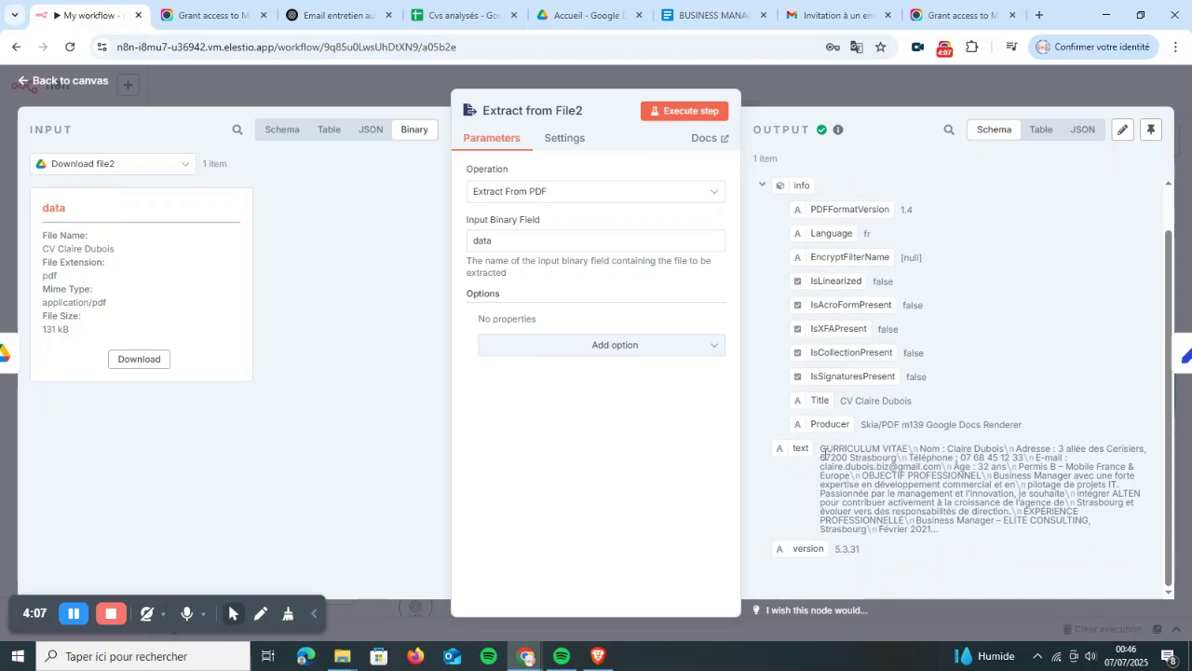
Highlight the extracted CV text in the Extract from File2 output and return to the workflow canvas.
{"action": "left_click_drag", "start_coordinate": [838, 451], "coordinate": [1106, 538]}
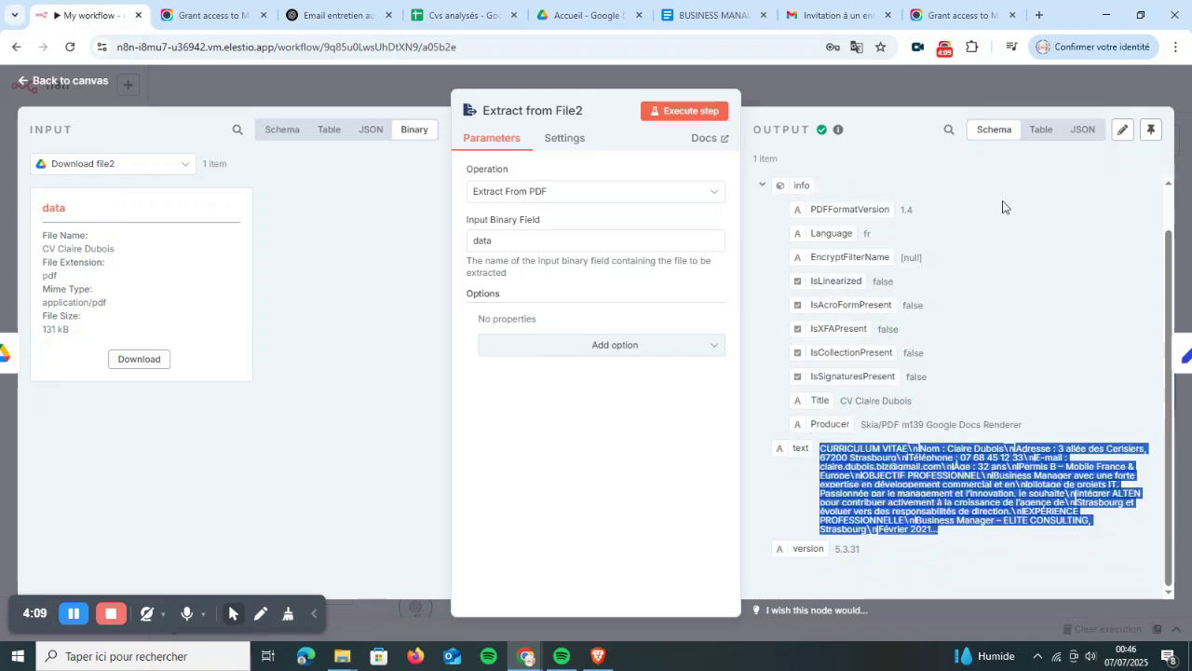
{"action": "left_click", "coordinate": [984, 98]}
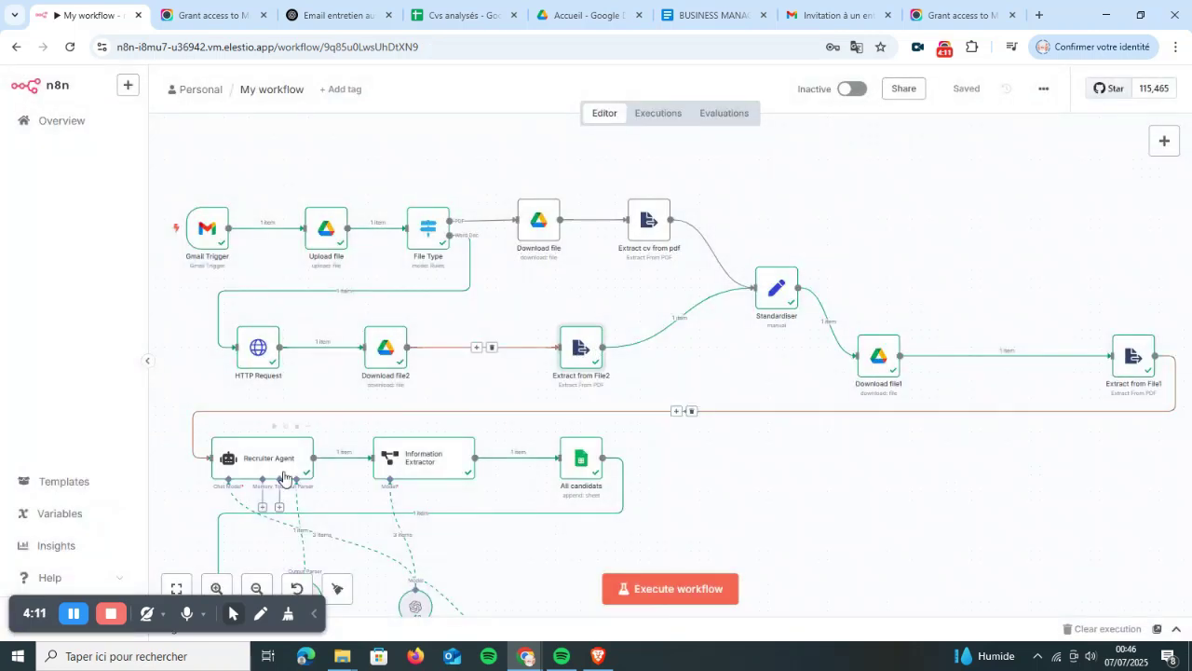
Open the Recruiter Agent node and review the candidate strengths, weaknesses and risk factor in its output.
{"action": "double_click", "coordinate": [275, 461]}
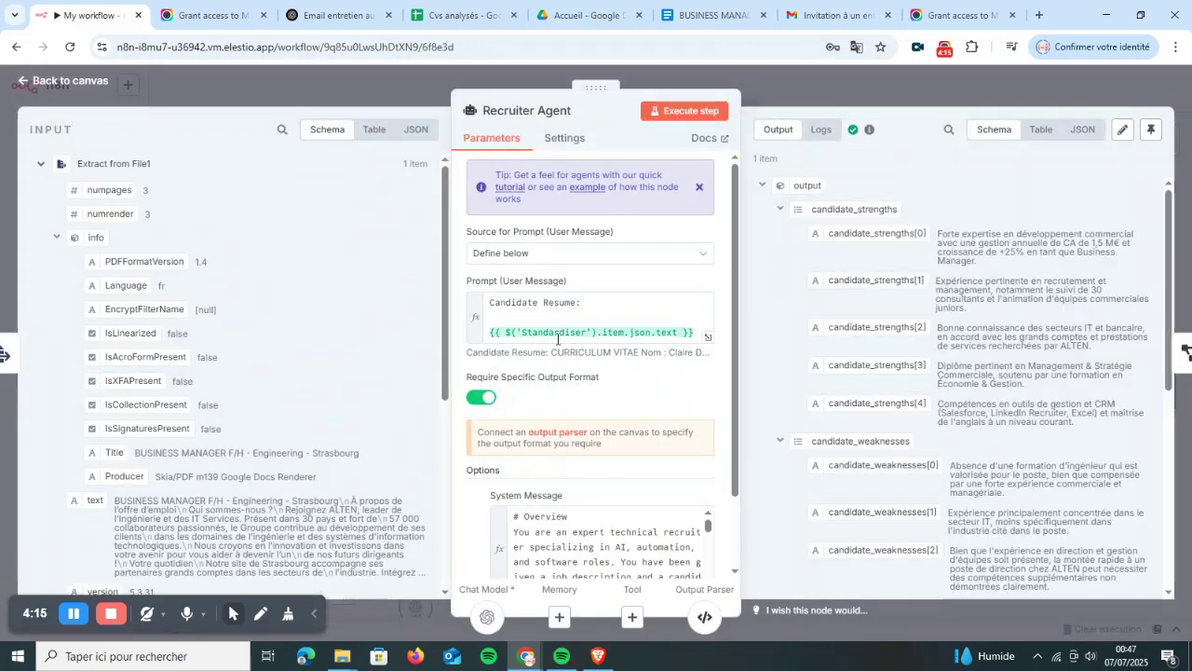
{"action": "scroll", "coordinate": [812, 321], "scroll_direction": "down", "scroll_amount": 2}
{"action": "scroll", "coordinate": [811, 321], "scroll_direction": "down", "scroll_amount": 5}
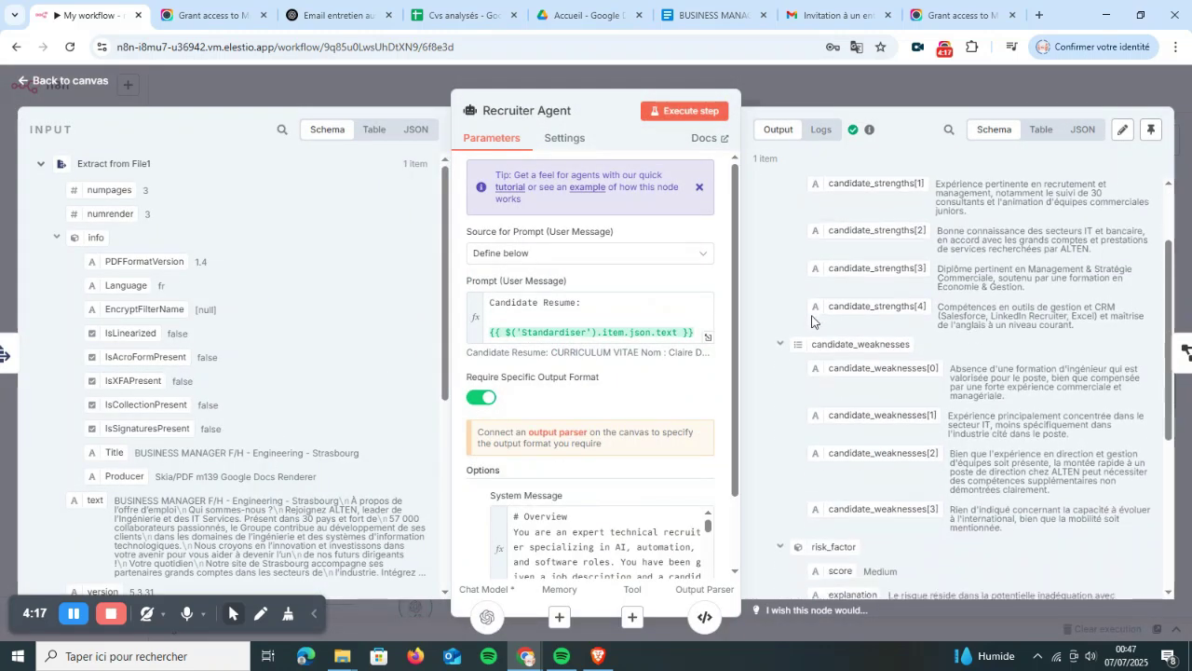
{"action": "scroll", "coordinate": [811, 321], "scroll_direction": "up", "scroll_amount": 5}
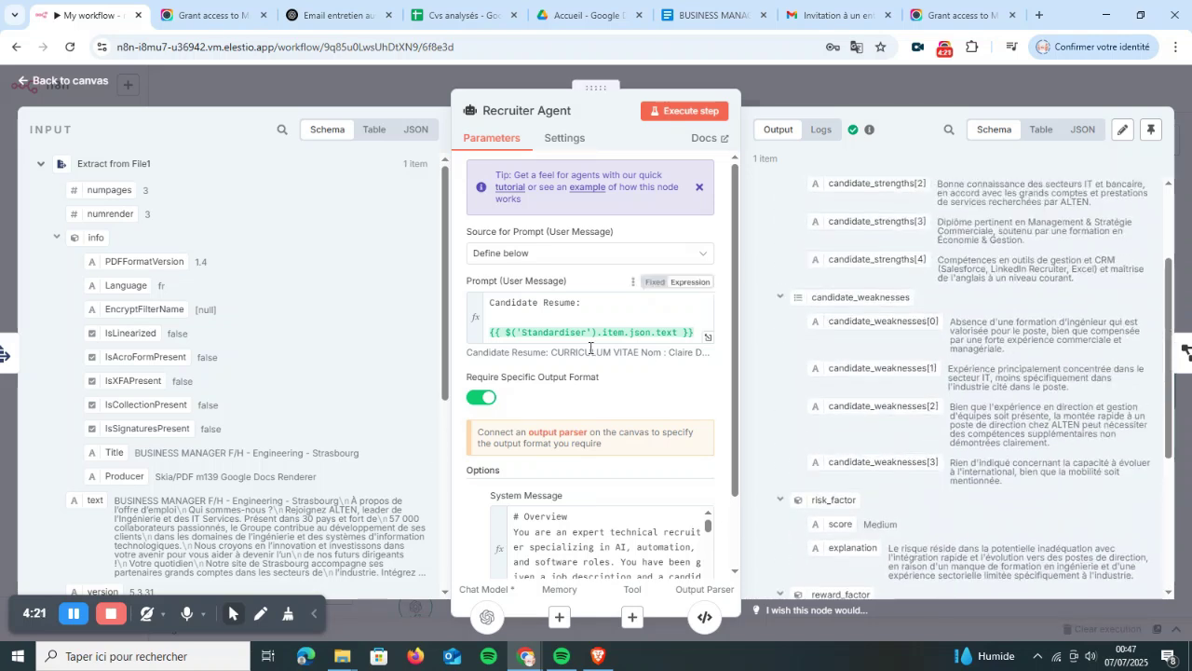
Read the Recruiter Agent's System Message from the overview through to the Job Description expression, and close the node.
{"action": "scroll", "coordinate": [576, 279], "scroll_direction": "down", "scroll_amount": 2}
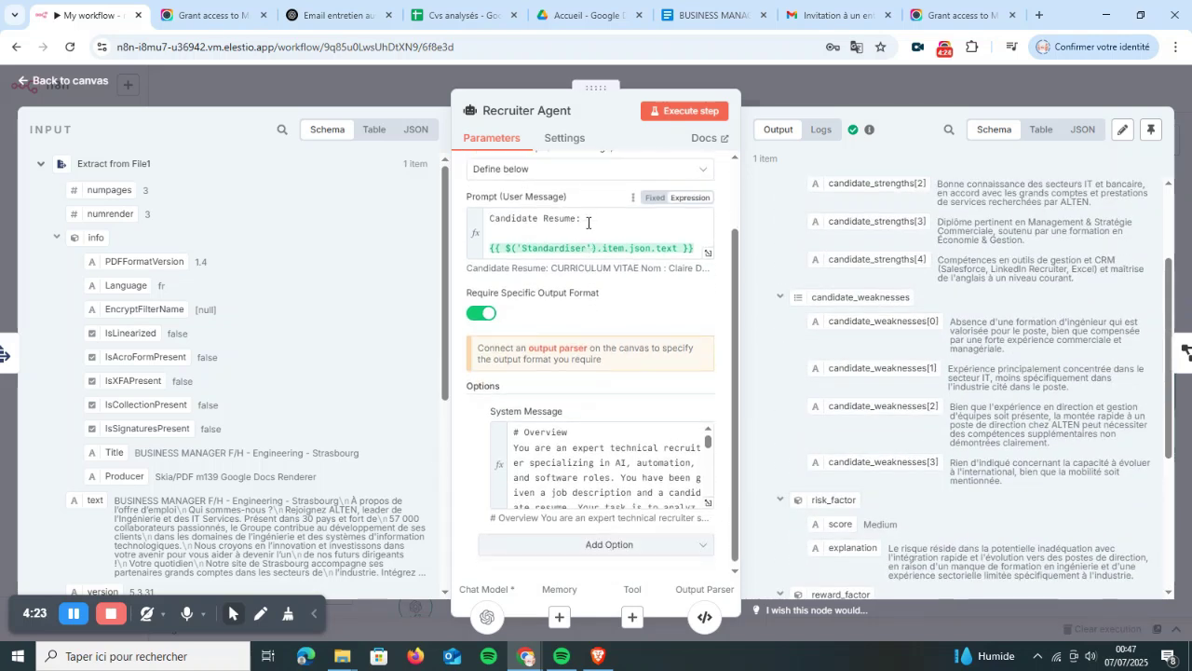
{"action": "scroll", "coordinate": [627, 468], "scroll_direction": "down", "scroll_amount": 5}
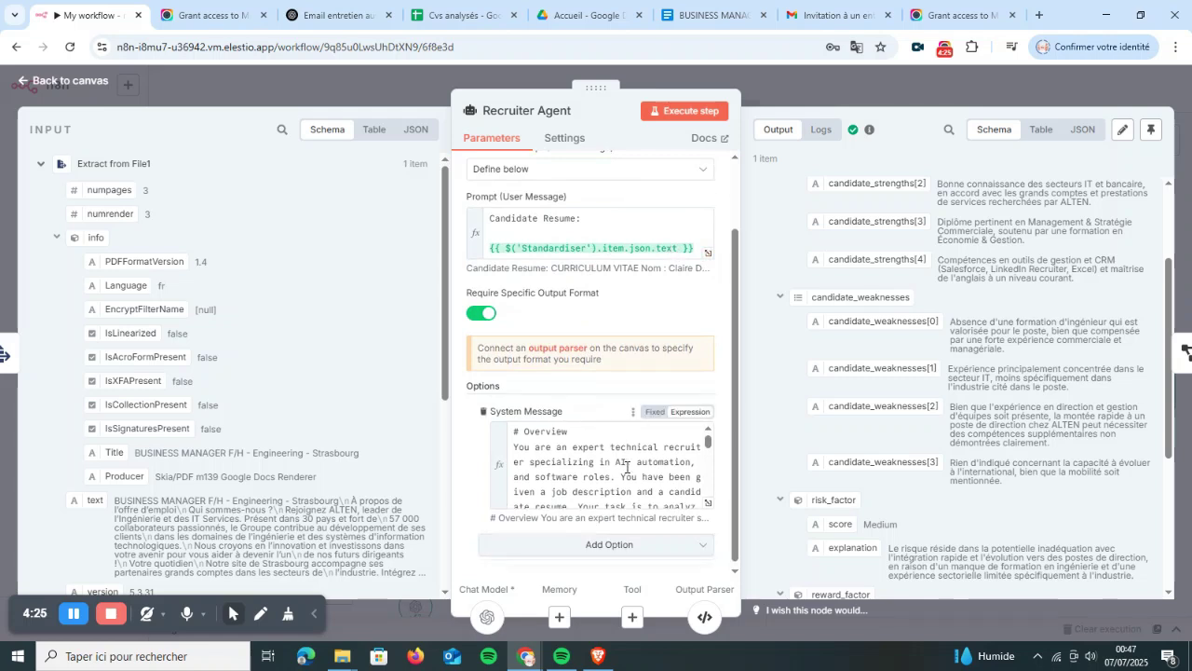
{"action": "scroll", "coordinate": [627, 468], "scroll_direction": "down", "scroll_amount": 5}
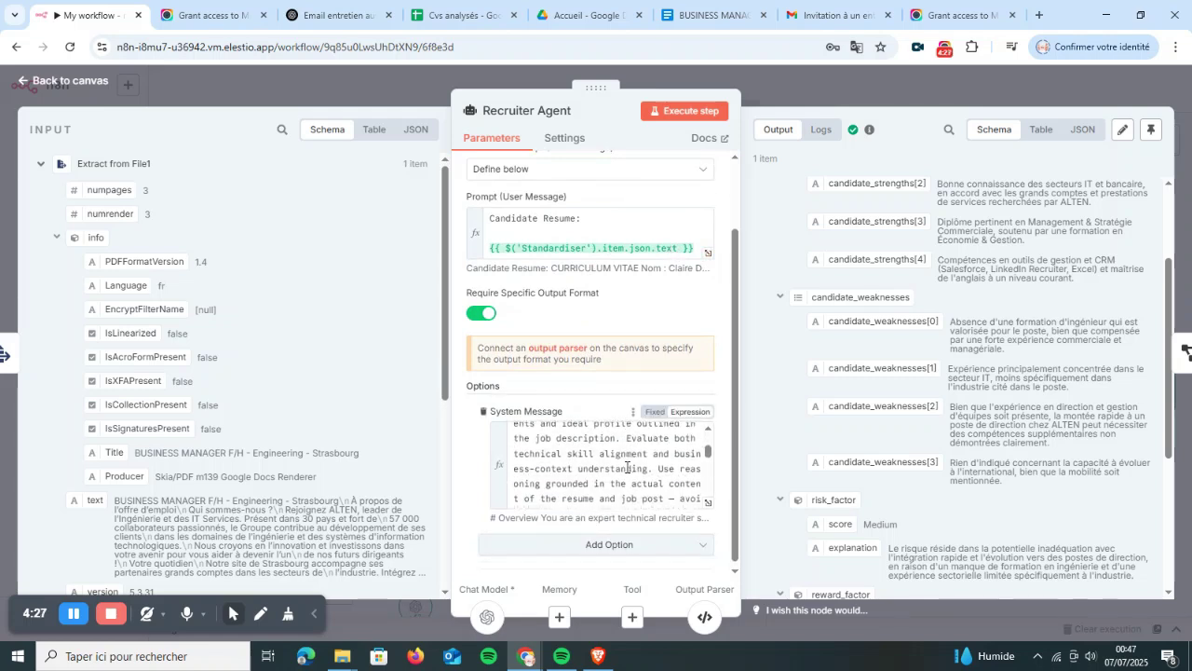
{"action": "scroll", "coordinate": [626, 468], "scroll_direction": "down", "scroll_amount": 5}
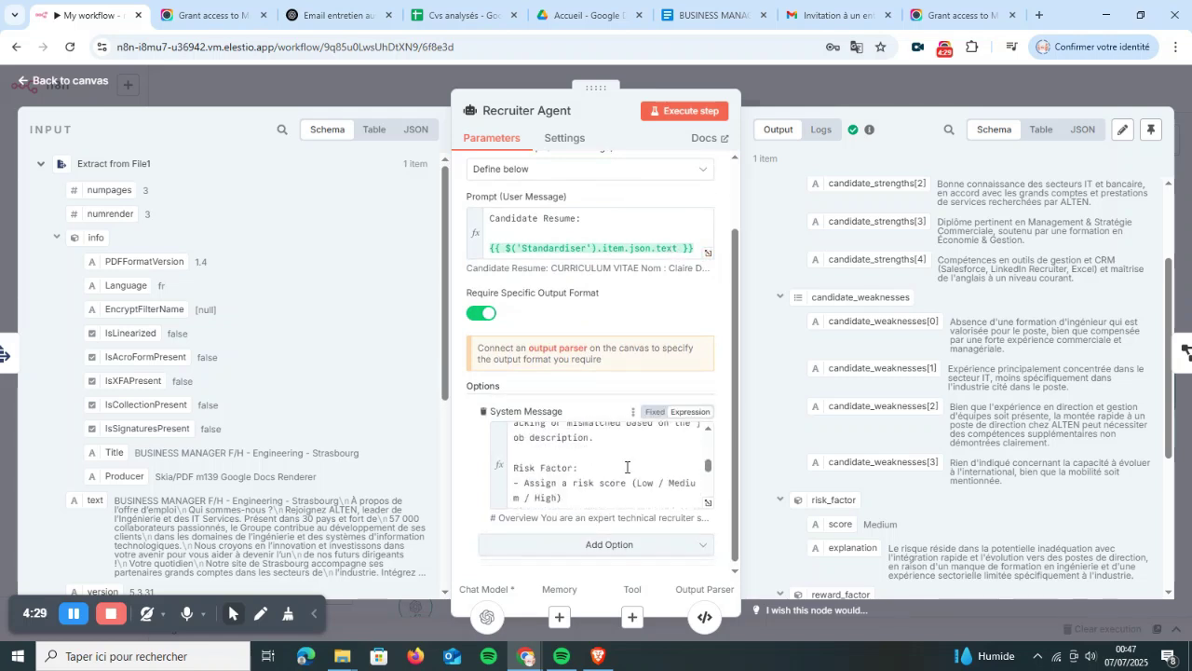
{"action": "scroll", "coordinate": [626, 468], "scroll_direction": "down", "scroll_amount": 5}
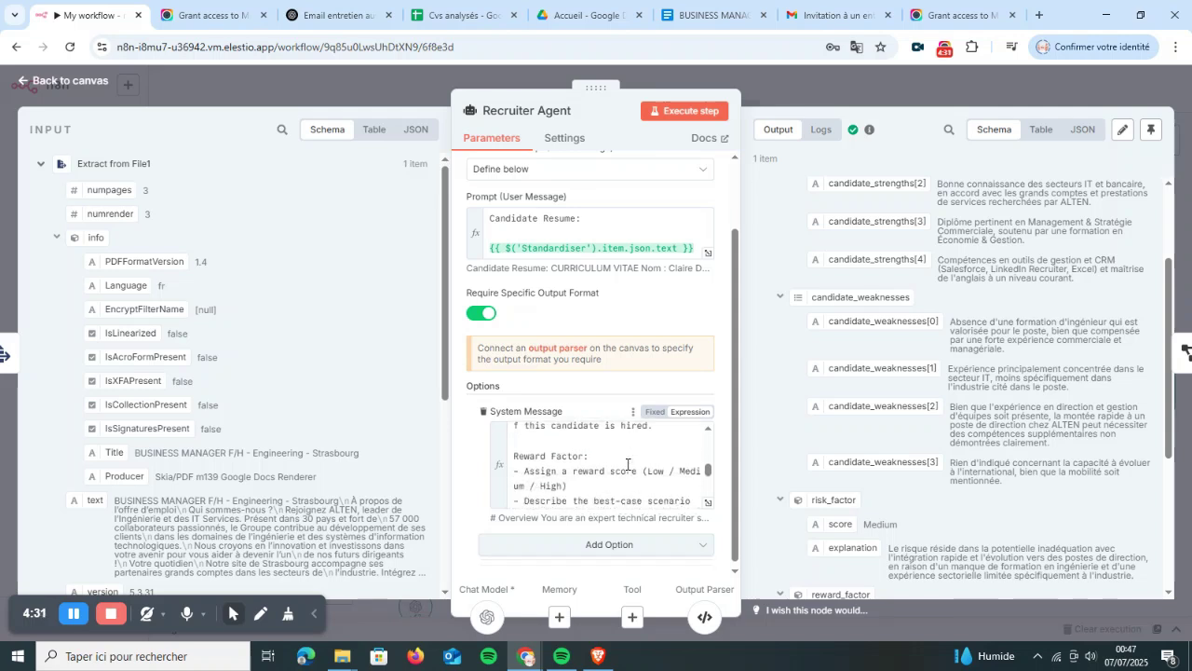
{"action": "scroll", "coordinate": [627, 464], "scroll_direction": "down", "scroll_amount": 5}
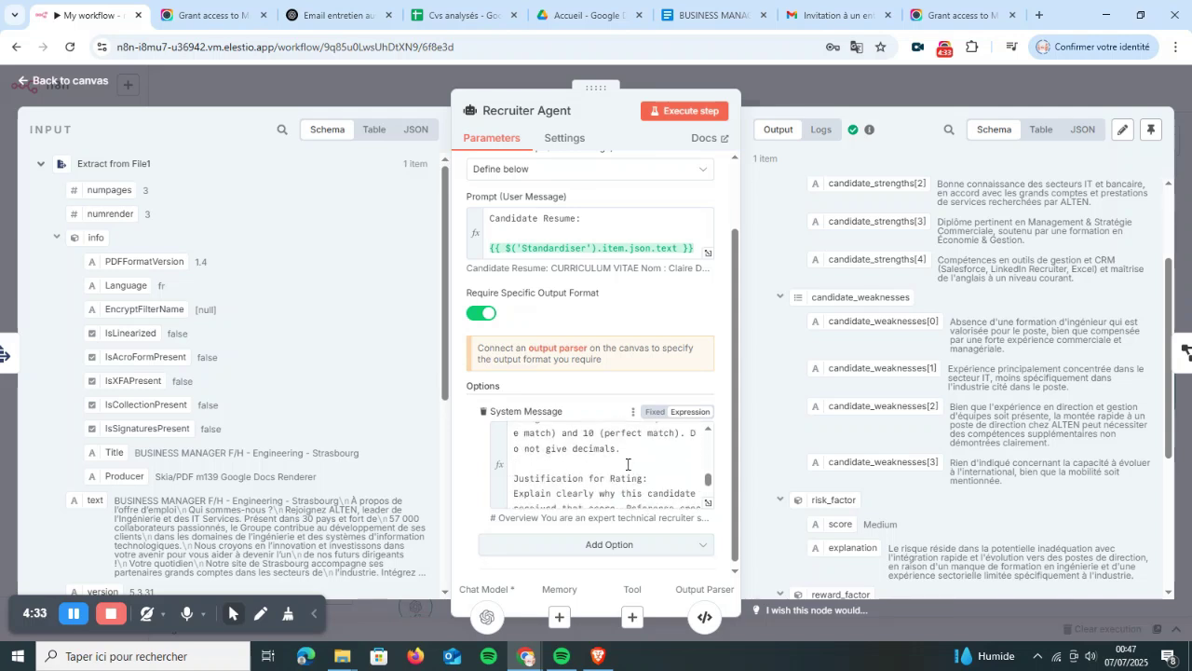
{"action": "scroll", "coordinate": [627, 463], "scroll_direction": "down", "scroll_amount": 6}
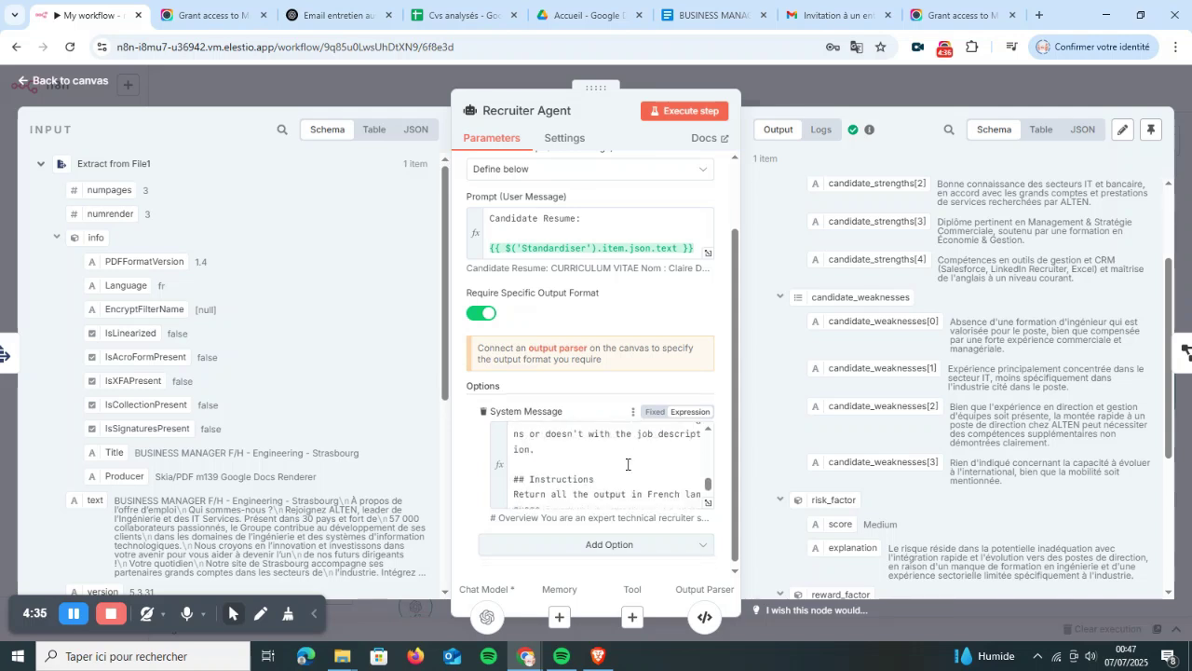
{"action": "scroll", "coordinate": [627, 464], "scroll_direction": "down", "scroll_amount": 1}
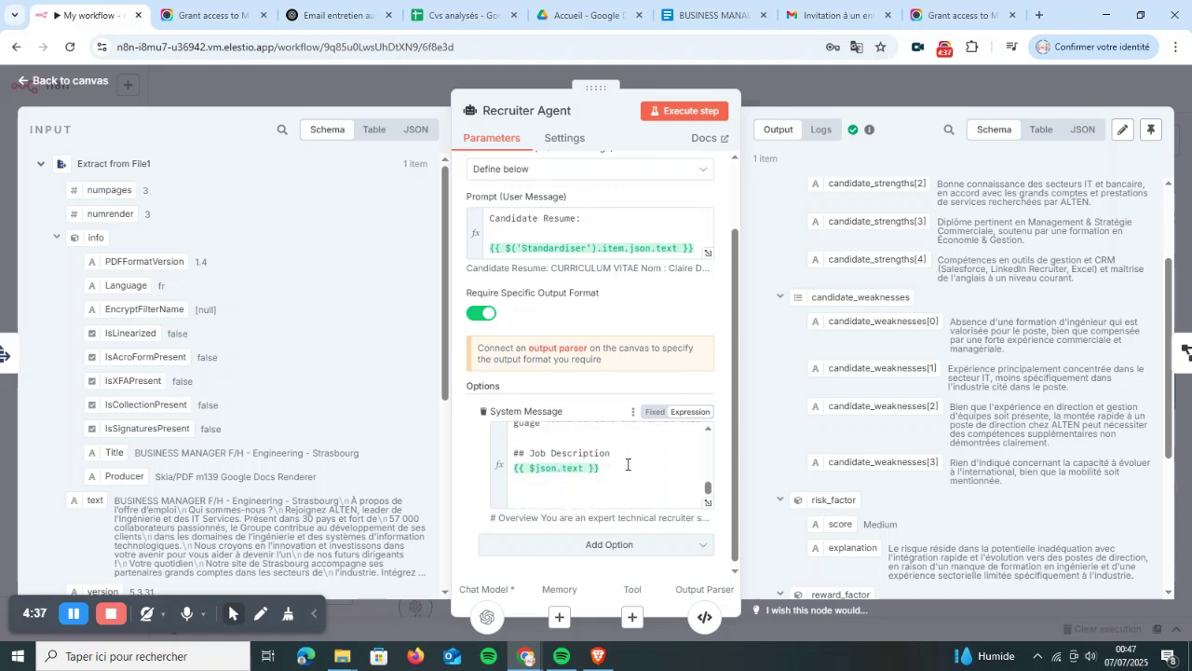
{"action": "scroll", "coordinate": [626, 464], "scroll_direction": "up", "scroll_amount": 6}
{"action": "scroll", "coordinate": [627, 464], "scroll_direction": "down", "scroll_amount": 5}
{"action": "scroll", "coordinate": [627, 464], "scroll_direction": "down", "scroll_amount": 2}
{"action": "scroll", "coordinate": [627, 466], "scroll_direction": "up", "scroll_amount": 3}
{"action": "scroll", "coordinate": [627, 527], "scroll_direction": "up", "scroll_amount": 15}
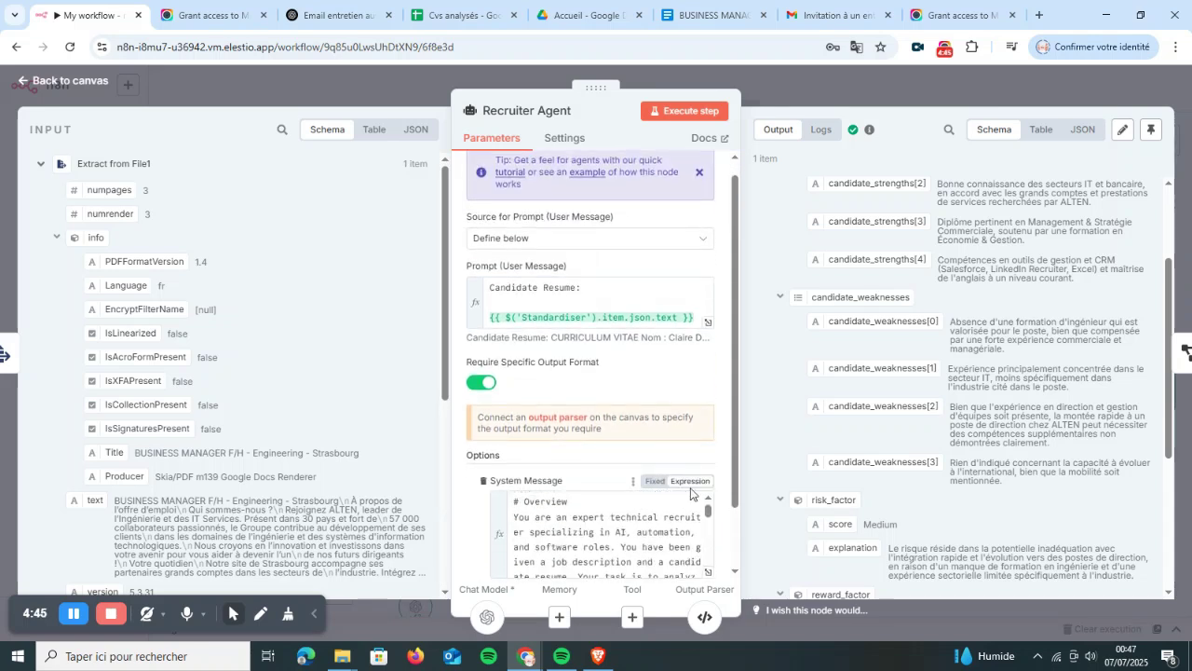
{"action": "left_click", "coordinate": [921, 85]}
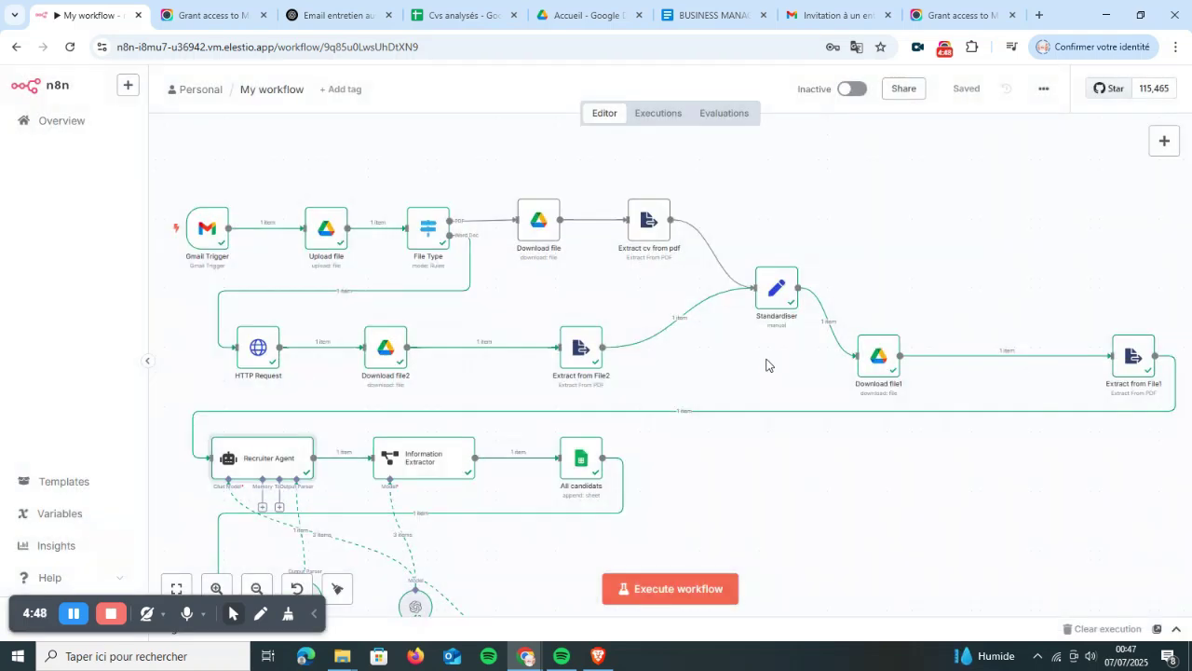
Reopen the Recruiter Agent node and examine its Candidate Resume prompt and resolved CV text in the expanded expression editor.
{"action": "double_click", "coordinate": [286, 463]}
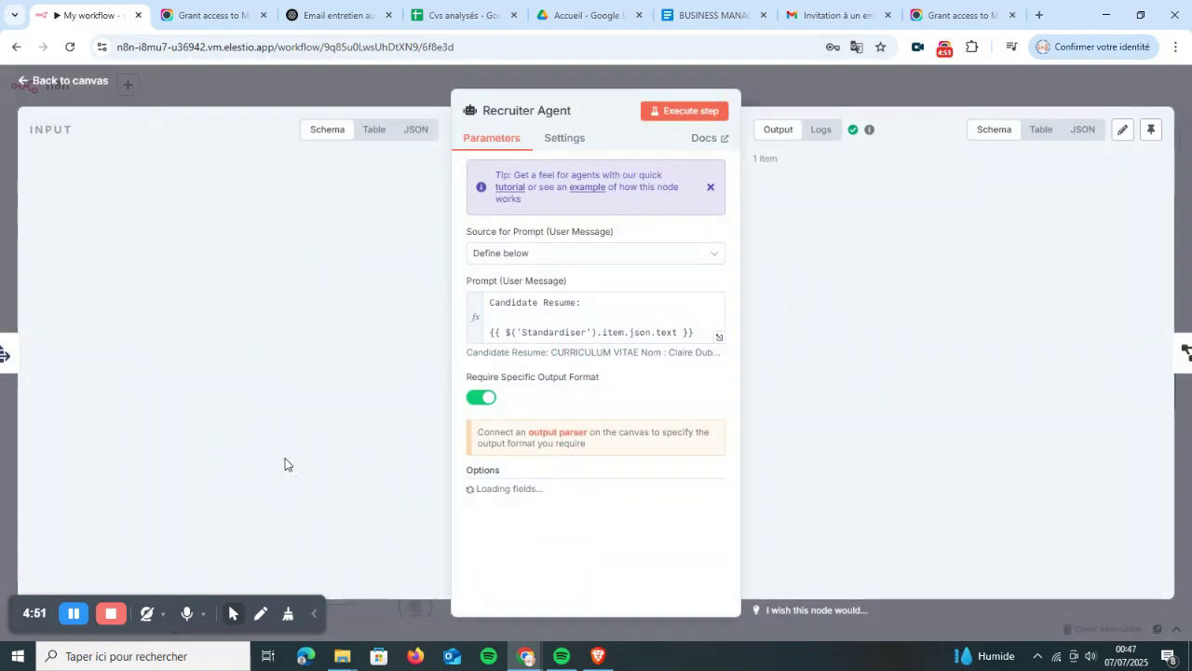
{"action": "left_click", "coordinate": [705, 338]}
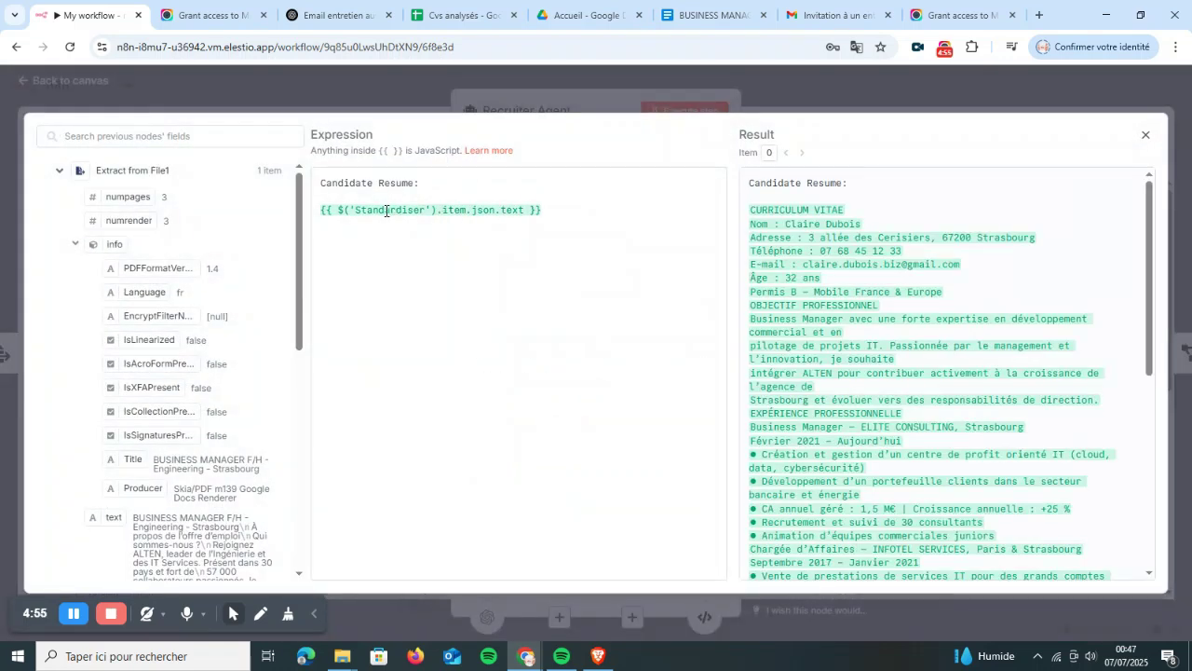
{"action": "scroll", "coordinate": [879, 357], "scroll_direction": "down", "scroll_amount": 5}
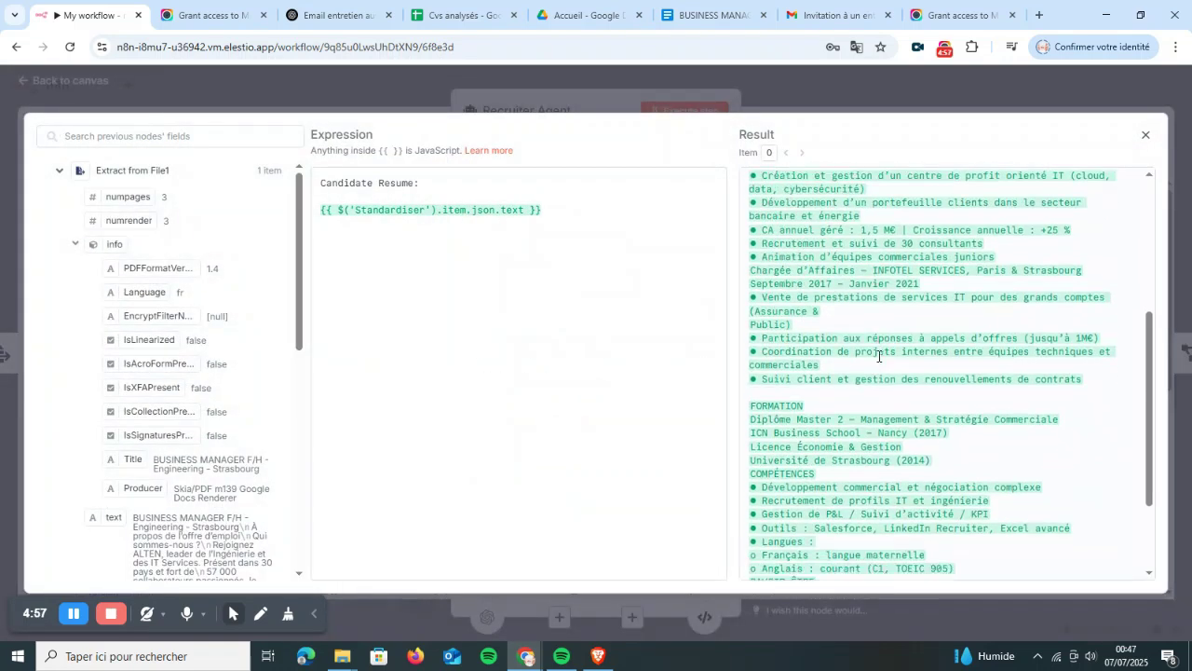
{"action": "left_click", "coordinate": [812, 91]}
Expand the Recruiter Agent's System Message and check the job offer text resolved under Job Description, closing the node when done.
{"action": "scroll", "coordinate": [596, 411], "scroll_direction": "down", "scroll_amount": 2}
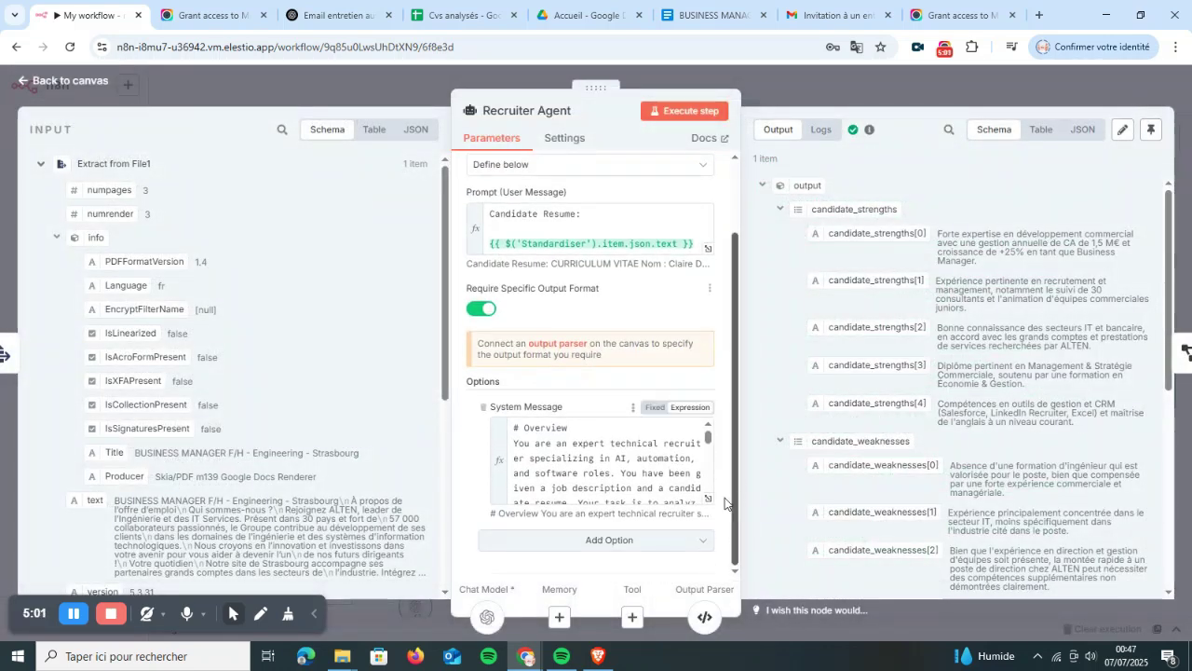
{"action": "left_click", "coordinate": [601, 501]}
{"action": "scroll", "coordinate": [600, 494], "scroll_direction": "down", "scroll_amount": 3}
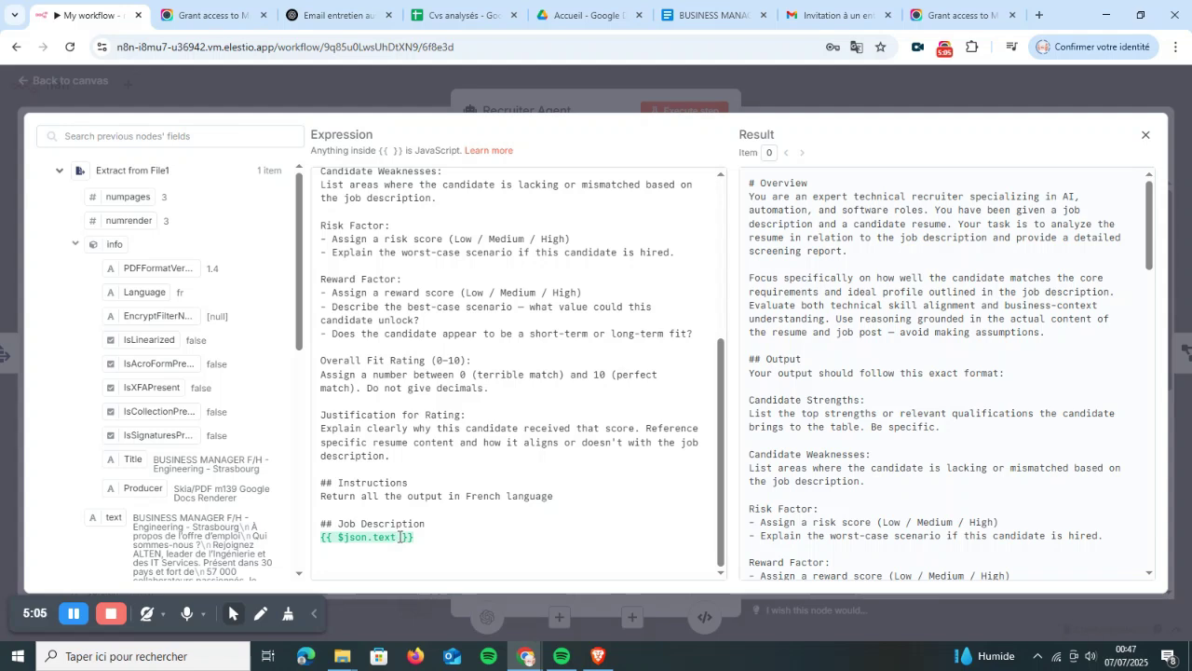
{"action": "scroll", "coordinate": [946, 441], "scroll_direction": "down", "scroll_amount": 10}
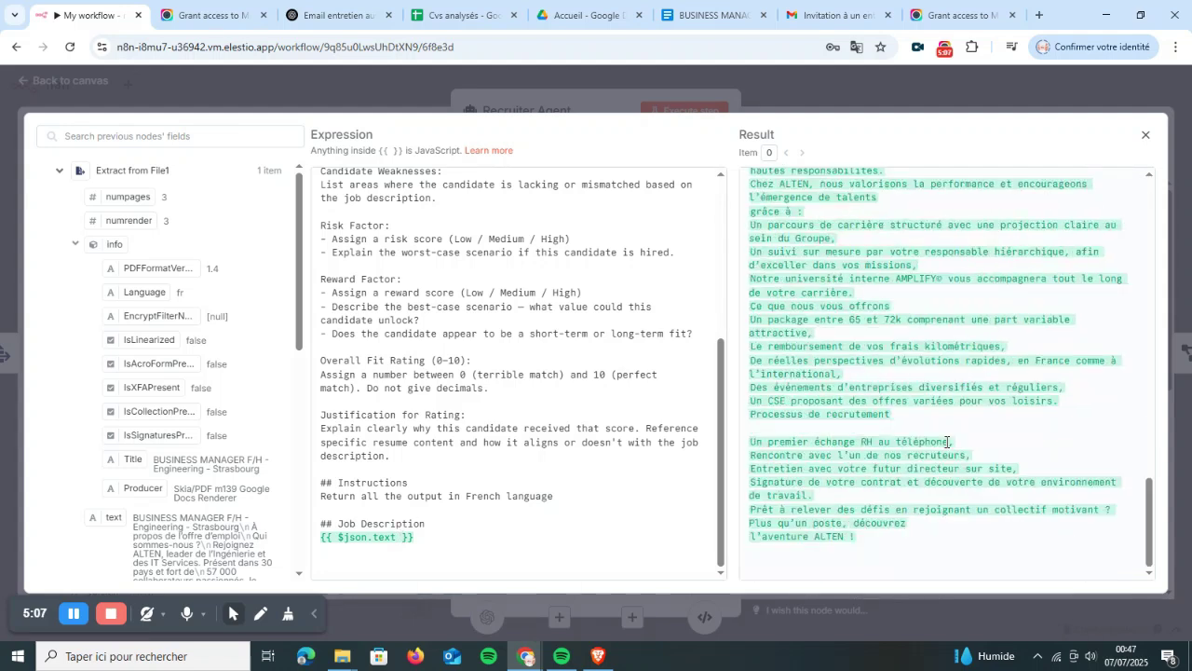
{"action": "scroll", "coordinate": [946, 441], "scroll_direction": "up", "scroll_amount": 10}
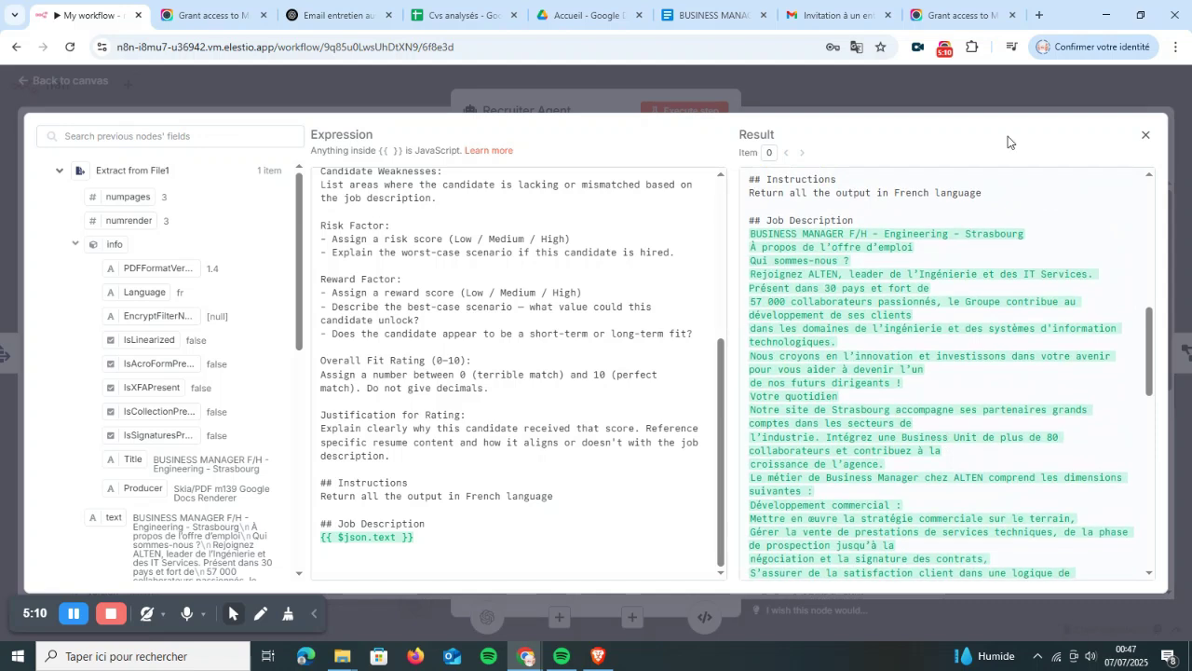
{"action": "left_click", "coordinate": [1033, 93]}
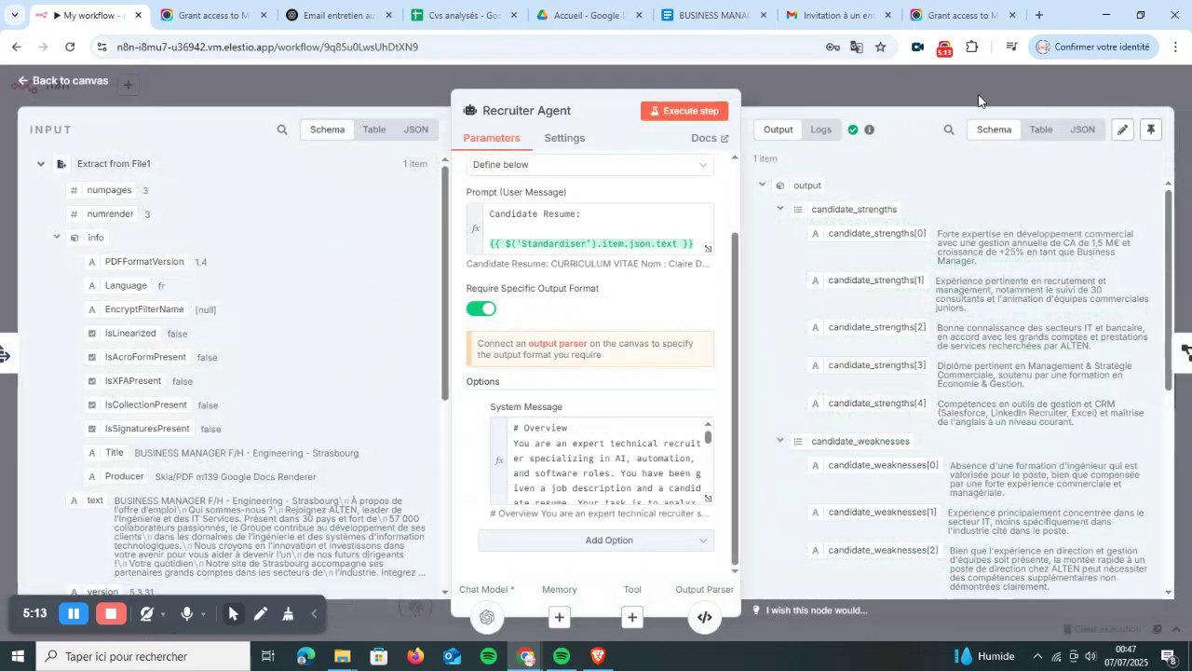
{"action": "left_click", "coordinate": [978, 101]}
Switch to the Cvs analysés spreadsheet and inspect the candidate's resume, first name, last name and email cells in row 2 of All data.
{"action": "scroll", "coordinate": [727, 399], "scroll_direction": "down", "scroll_amount": 1}
{"action": "scroll", "coordinate": [727, 400], "scroll_direction": "down", "scroll_amount": 3}
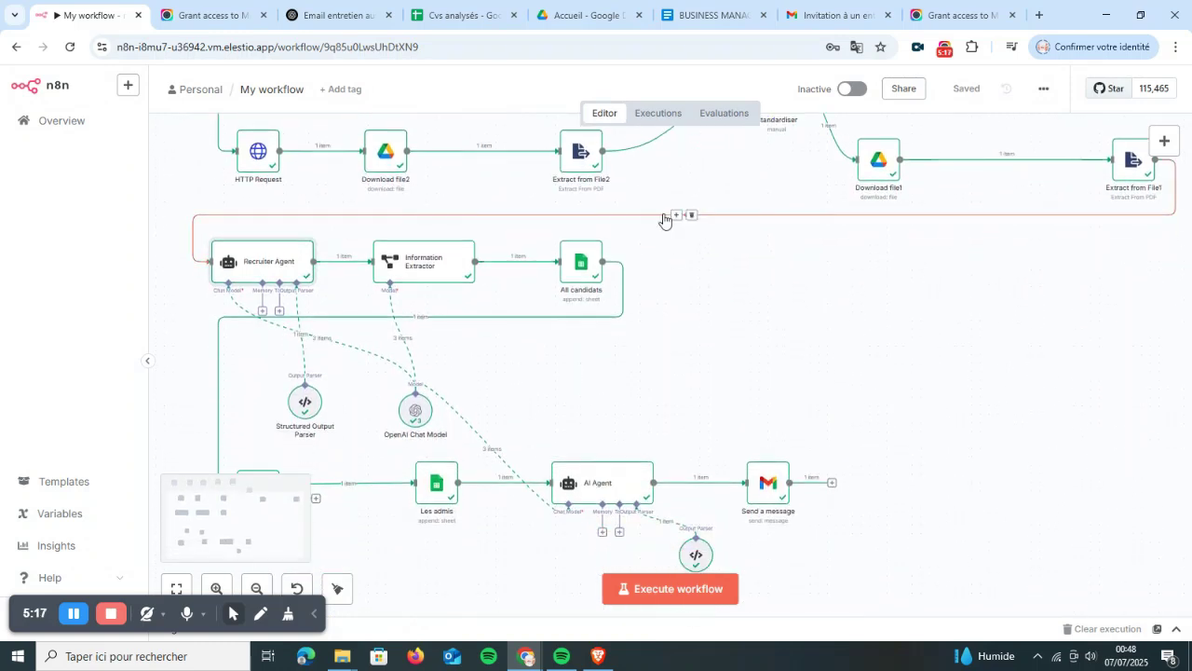
{"action": "left_click", "coordinate": [461, 14]}
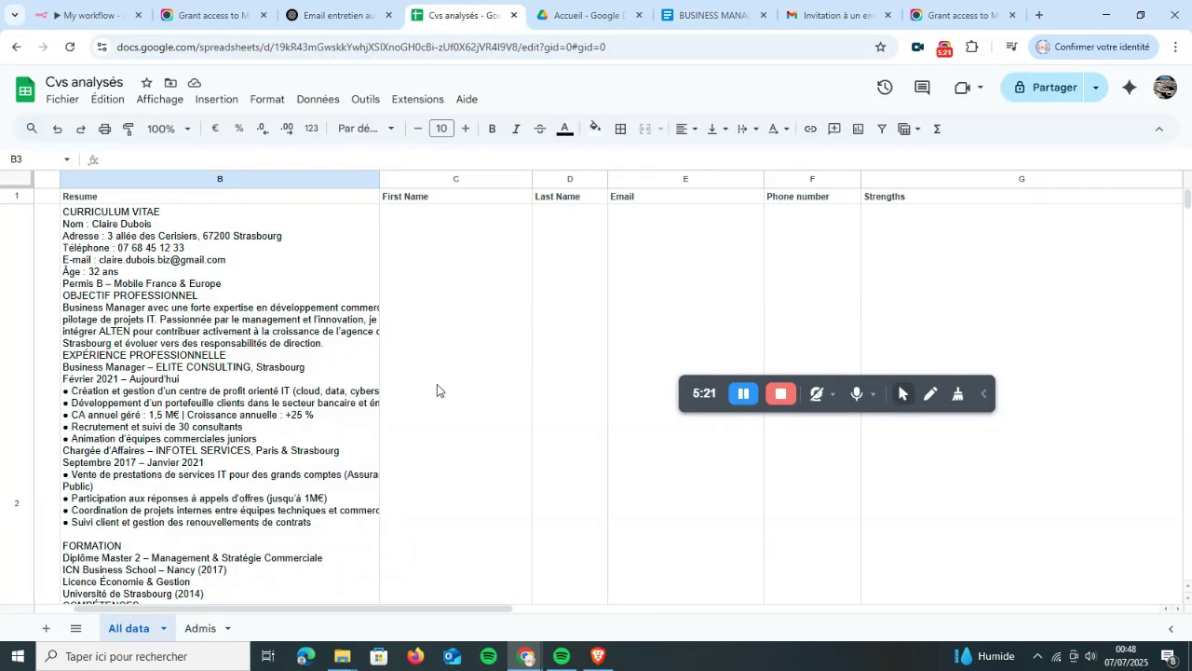
{"action": "left_click", "coordinate": [436, 383]}
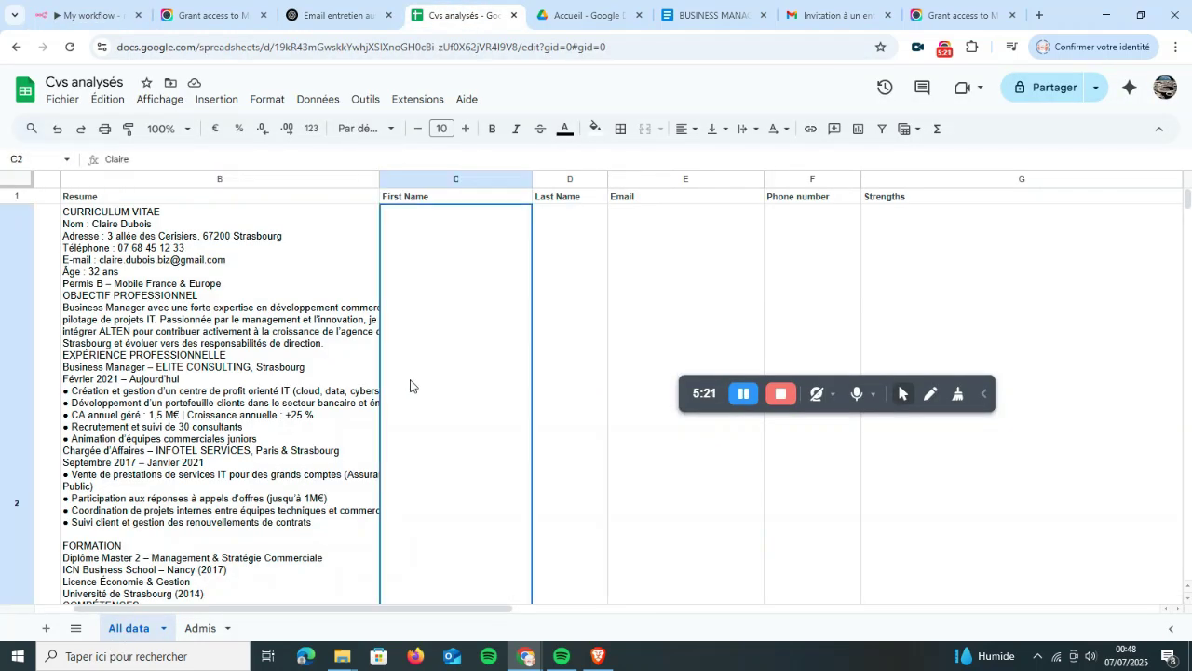
{"action": "left_click", "coordinate": [308, 390]}
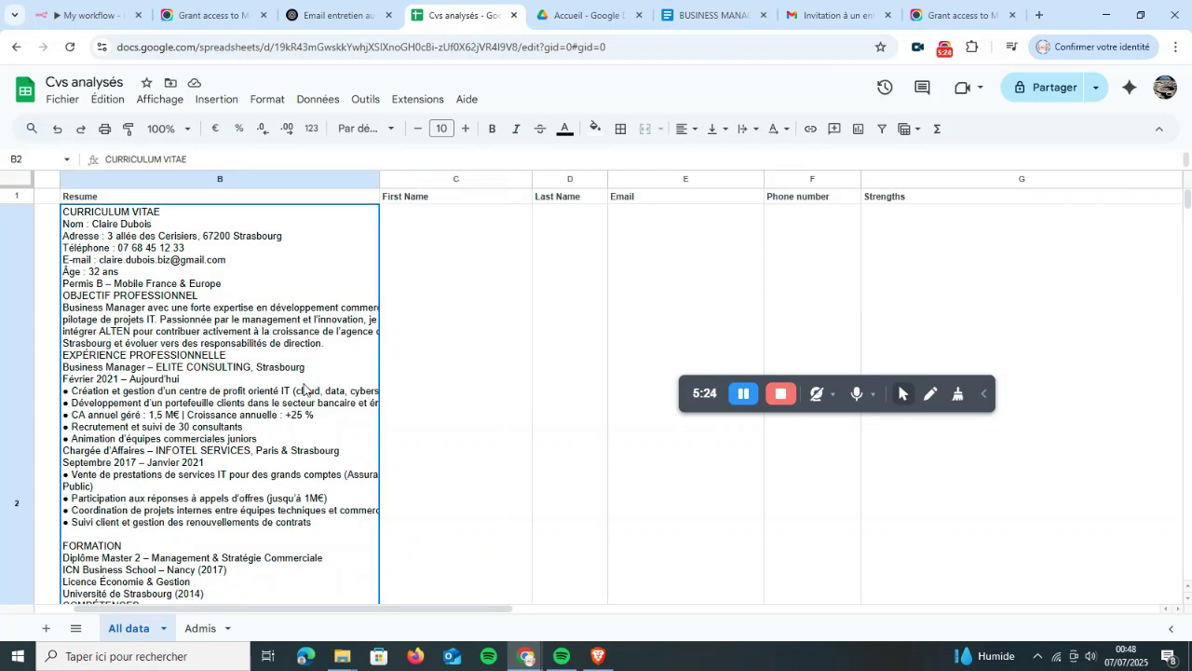
{"action": "left_click", "coordinate": [493, 366]}
{"action": "scroll", "coordinate": [493, 365], "scroll_direction": "down", "scroll_amount": 3}
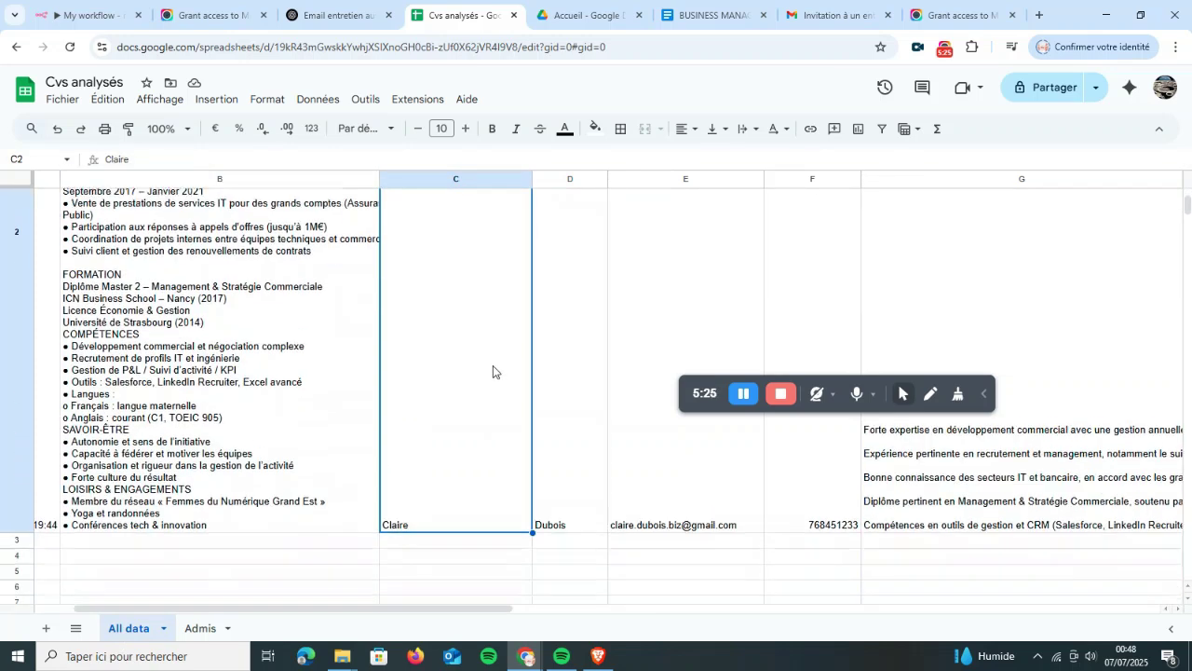
{"action": "left_click", "coordinate": [585, 388]}
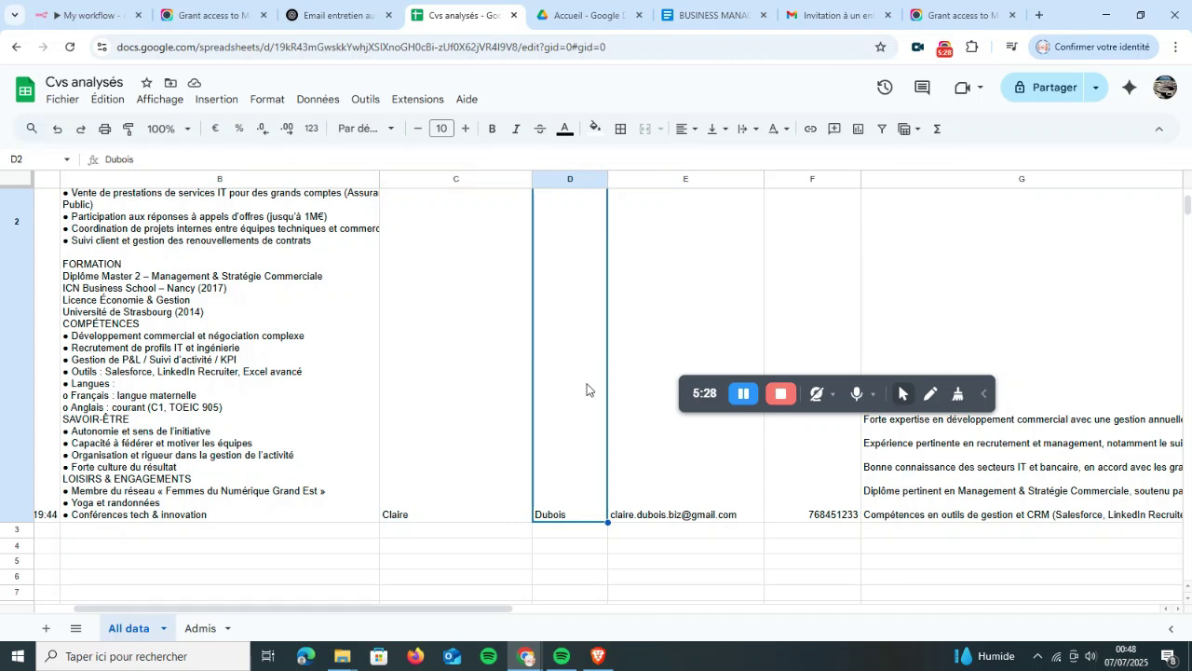
{"action": "left_click", "coordinate": [638, 413]}
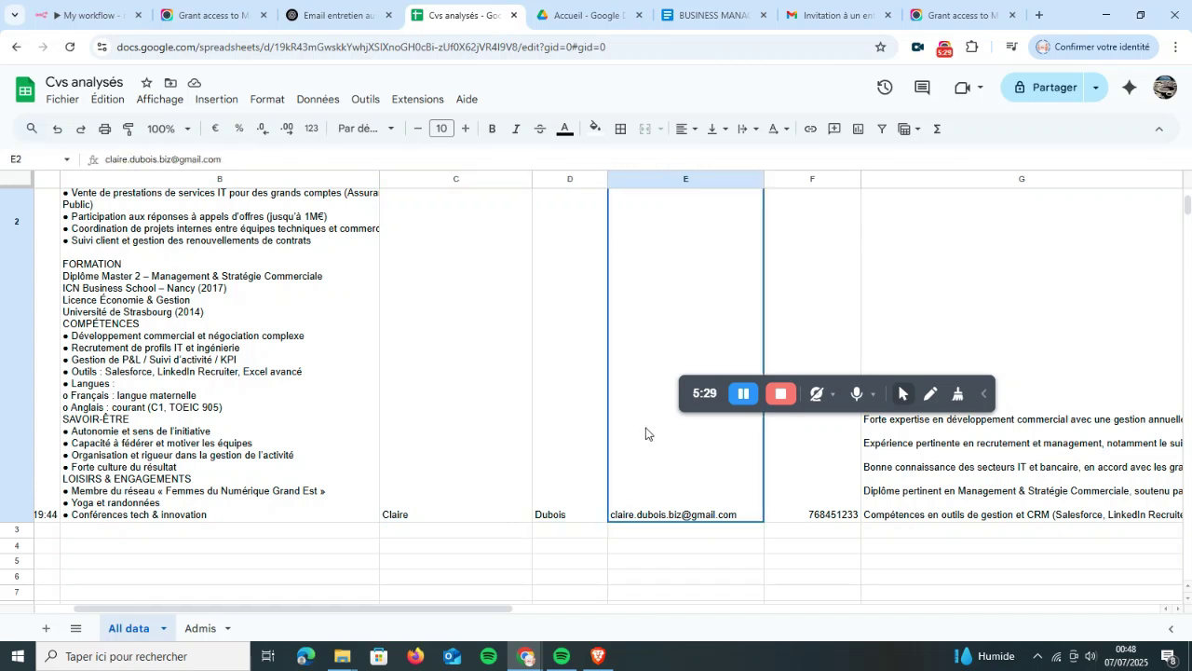
Select the candidate's Strengths cell G2 and widen column G to show more of its text.
{"action": "left_click", "coordinate": [944, 470]}
{"action": "left_click_drag", "start_coordinate": [684, 393], "coordinate": [249, 422]}
{"action": "scroll", "coordinate": [716, 447], "scroll_direction": "right", "scroll_amount": 6}
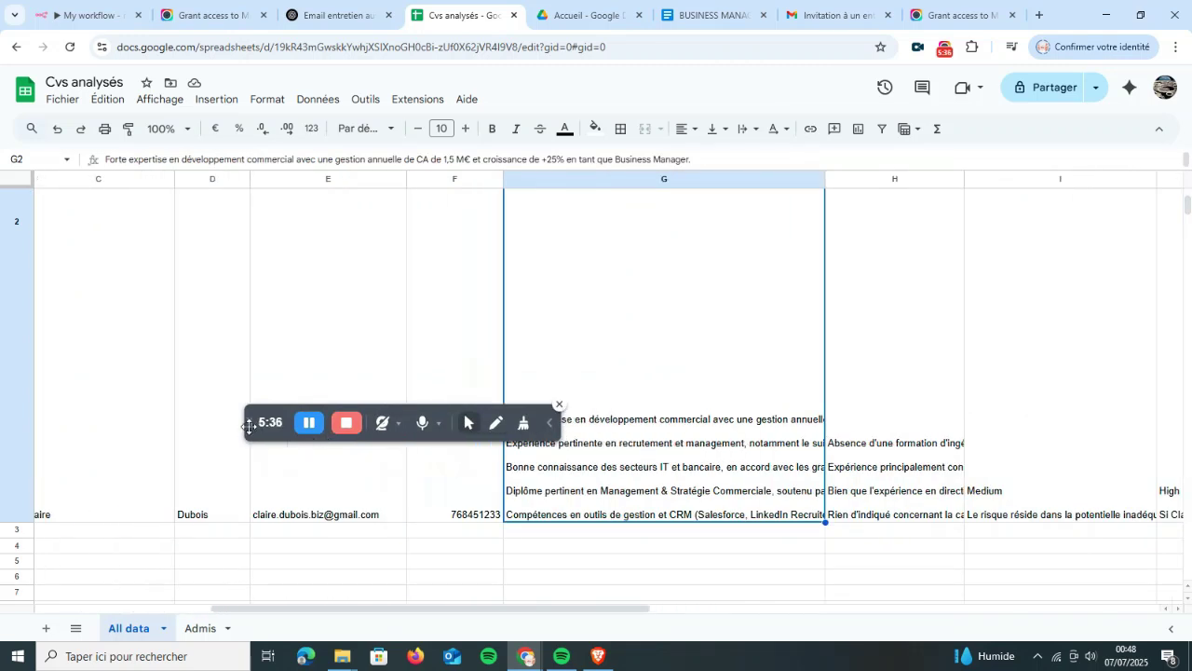
{"action": "left_click_drag", "start_coordinate": [264, 414], "coordinate": [95, 417]}
{"action": "scroll", "coordinate": [544, 294], "scroll_direction": "up", "scroll_amount": 3}
{"action": "scroll", "coordinate": [544, 293], "scroll_direction": "down", "scroll_amount": 2}
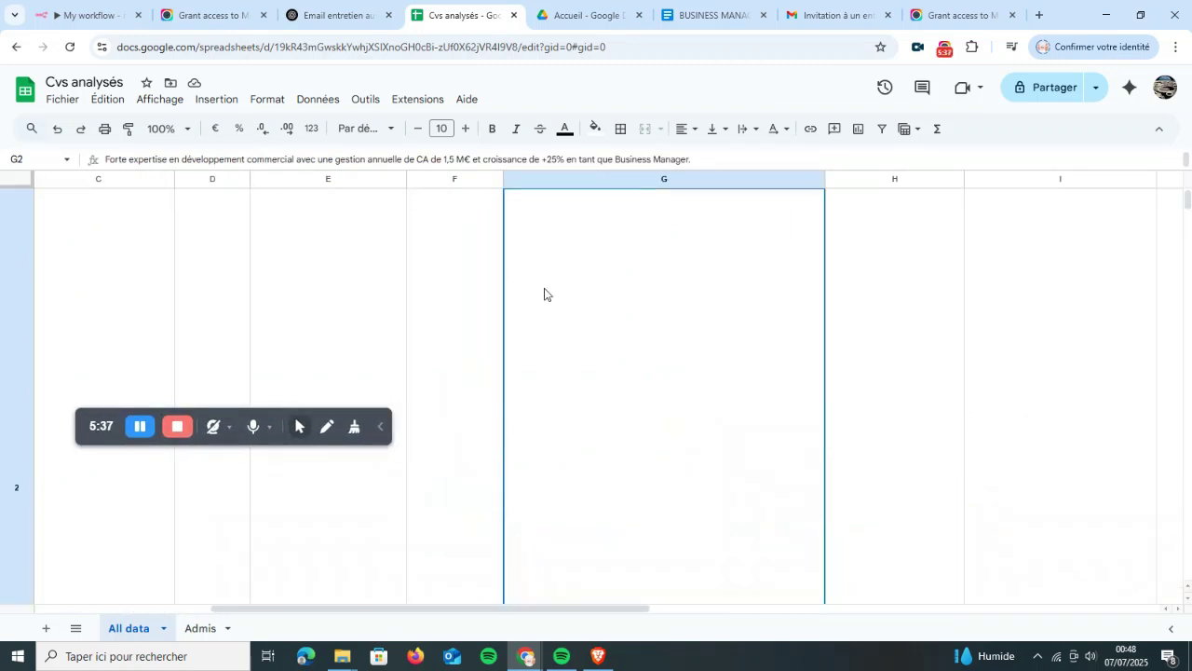
{"action": "scroll", "coordinate": [544, 295], "scroll_direction": "down", "scroll_amount": 1}
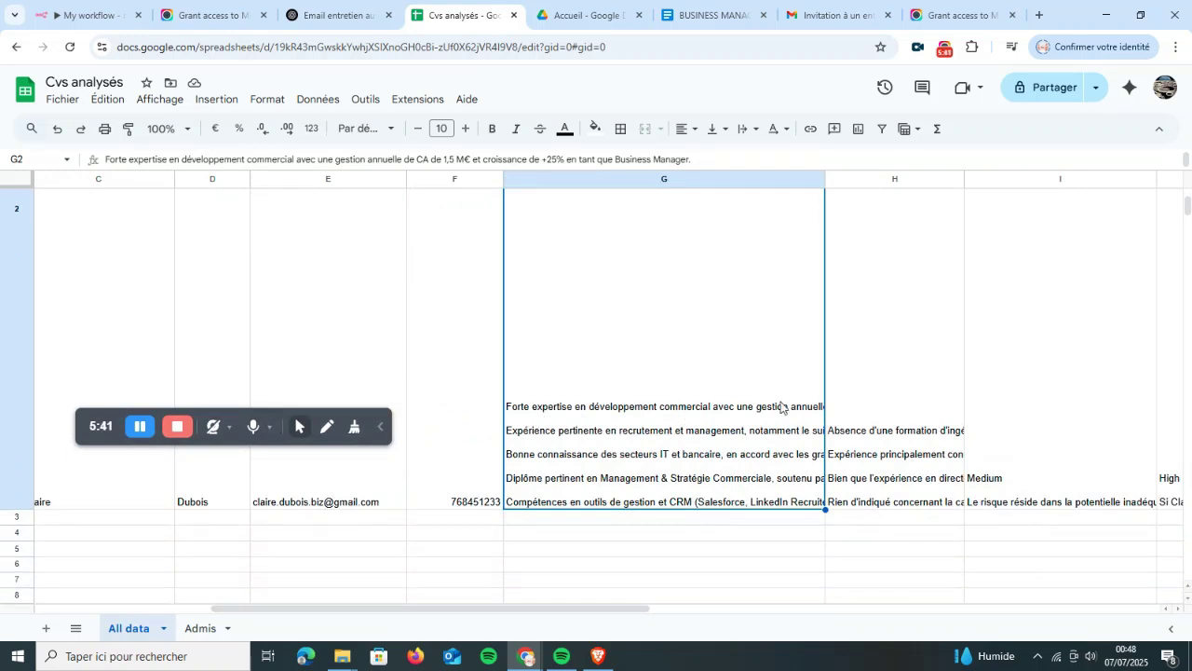
{"action": "left_click_drag", "start_coordinate": [825, 179], "coordinate": [957, 182]}
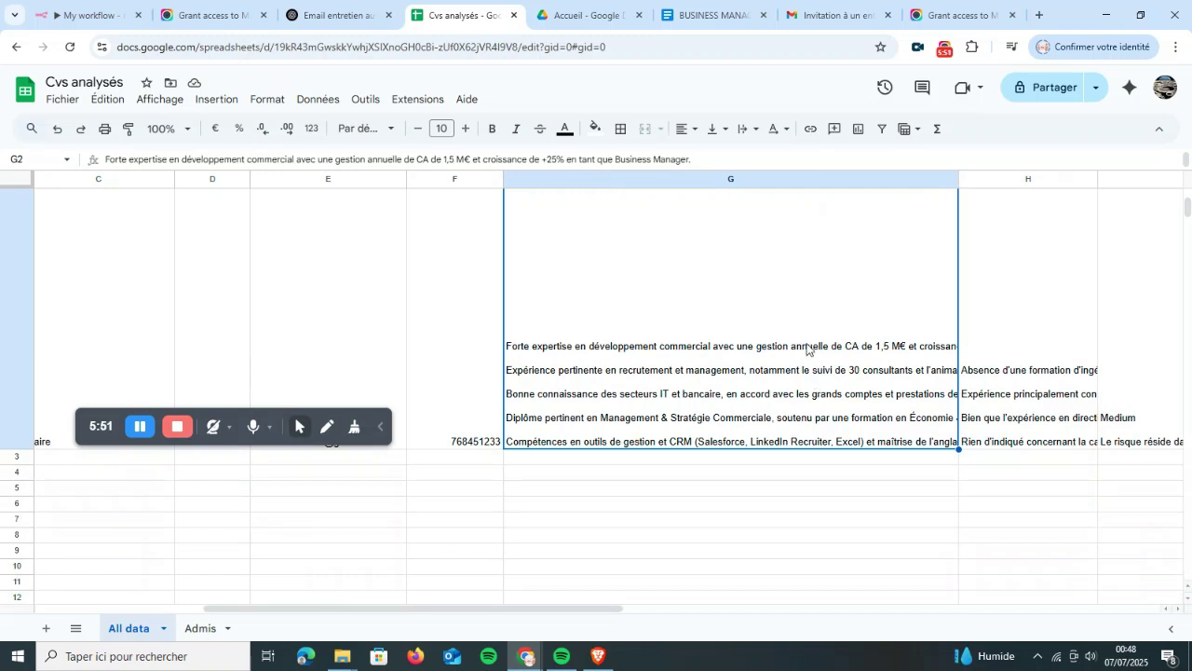
{"action": "scroll", "coordinate": [678, 407], "scroll_direction": "up", "scroll_amount": 5}
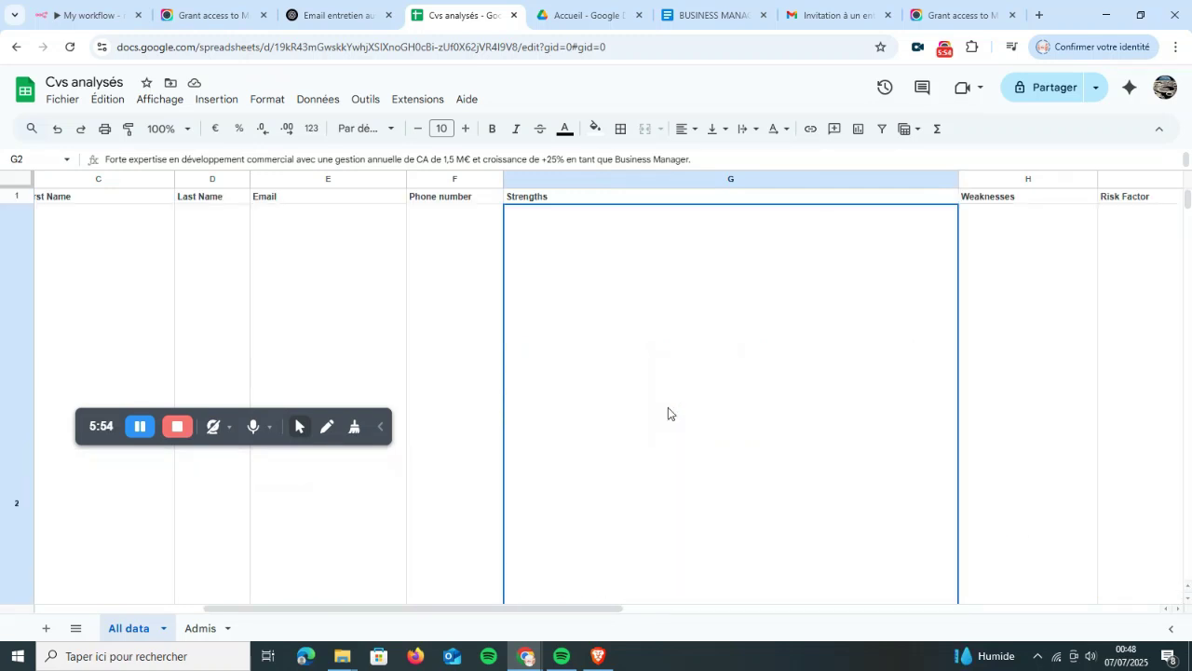
Select the candidate's Weaknesses cell H2 and widen column H to show more of its text.
{"action": "left_click", "coordinate": [1016, 386]}
{"action": "scroll", "coordinate": [1018, 387], "scroll_direction": "down", "scroll_amount": 4}
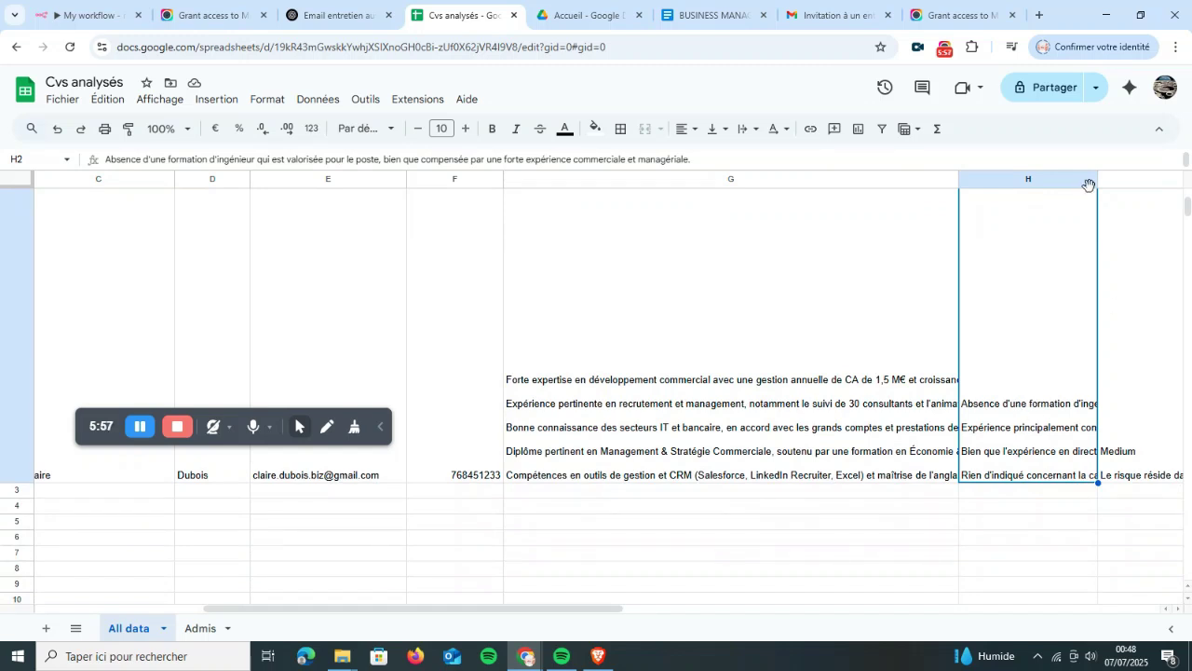
{"action": "left_click_drag", "start_coordinate": [1100, 178], "coordinate": [1190, 179]}
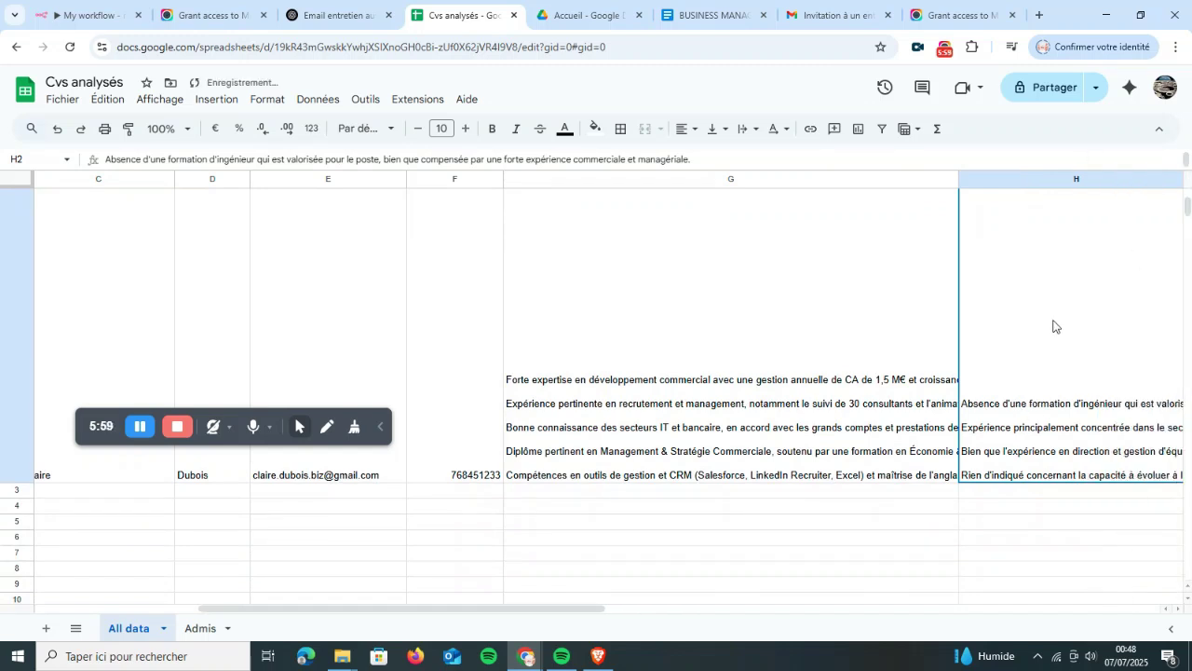
{"action": "scroll", "coordinate": [1066, 312], "scroll_direction": "right", "scroll_amount": 4}
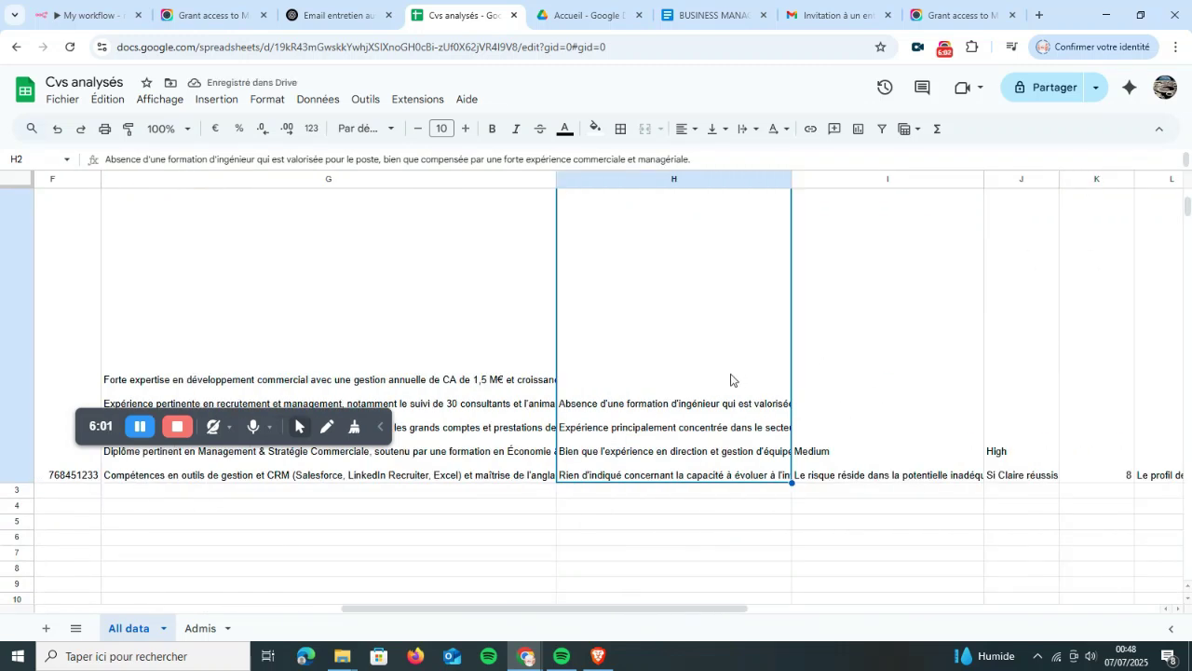
Open the Weaknesses cell H2 to read its full text, leaving the cell unedited.
{"action": "double_click", "coordinate": [730, 381]}
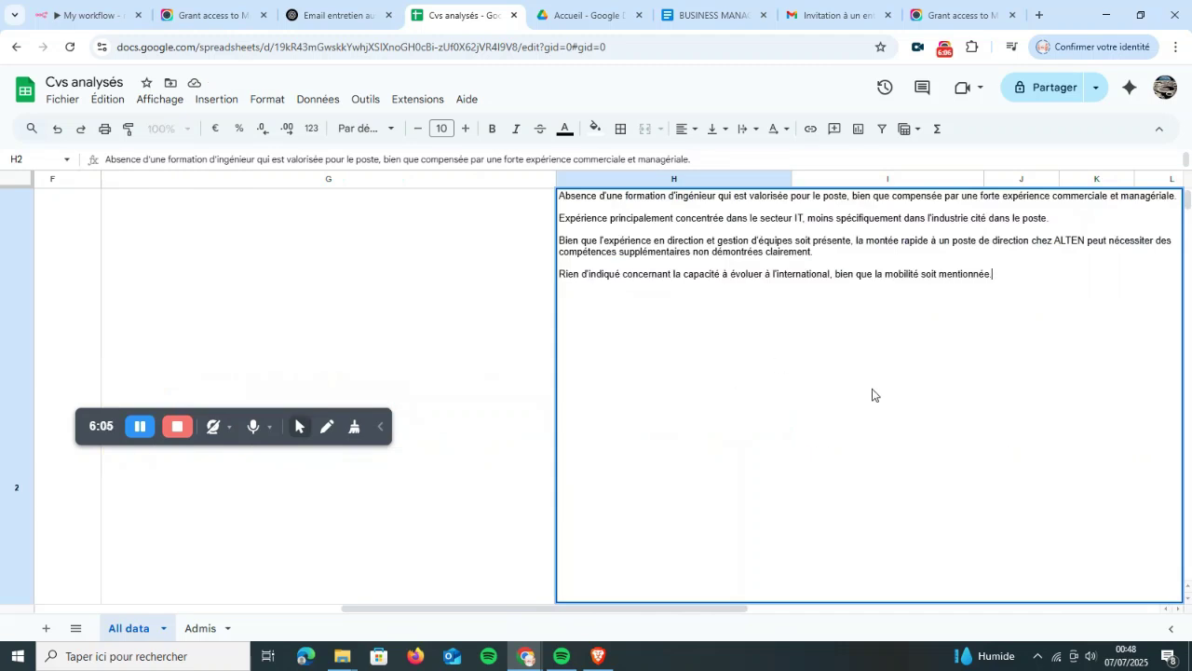
{"action": "left_click", "coordinate": [525, 516]}
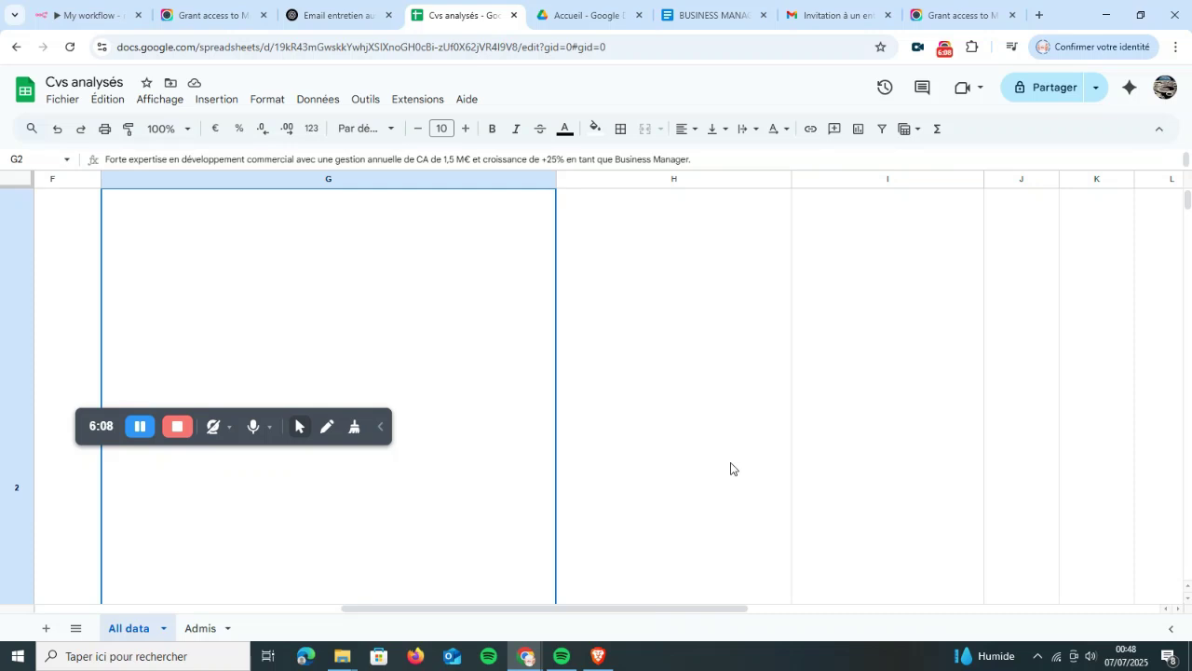
{"action": "double_click", "coordinate": [732, 468]}
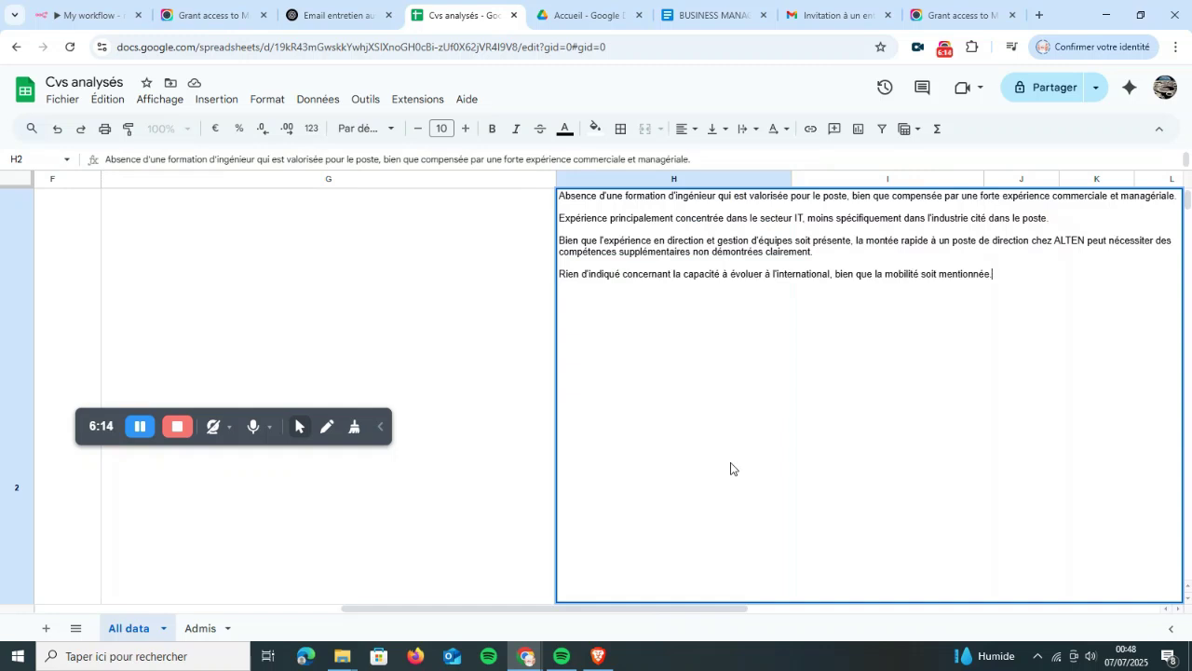
{"action": "left_click", "coordinate": [493, 425]}
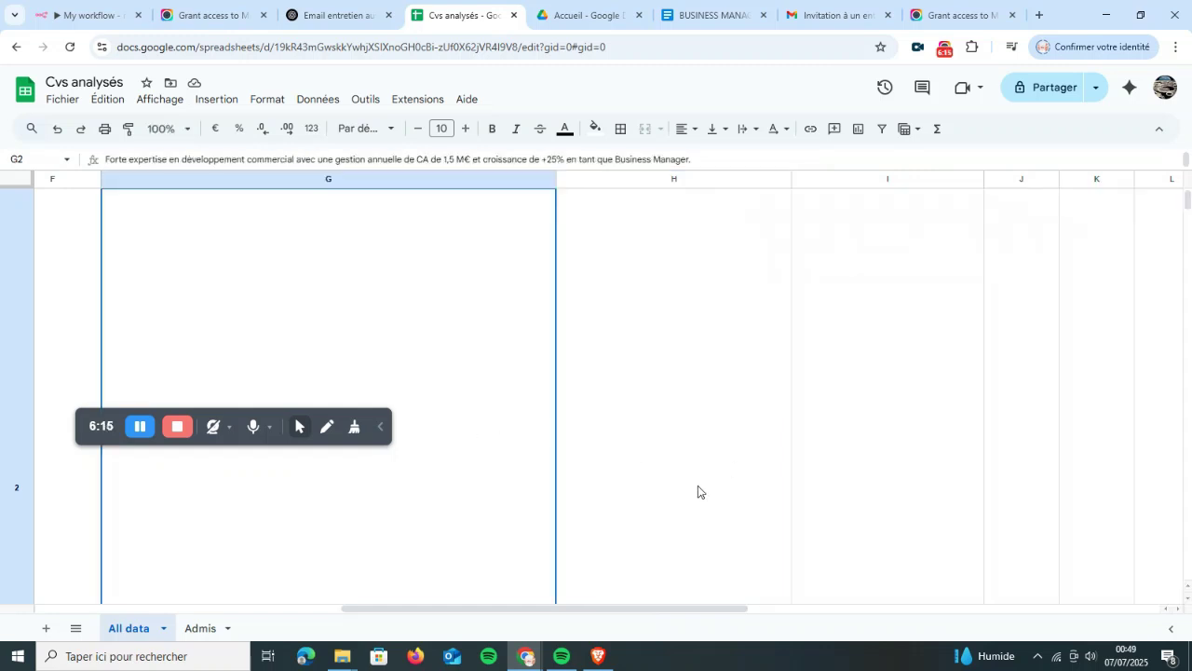
Inspect the Risk Factor cell I2 and open the Reward Factor cell J2 to read its full explanation, leaving both unedited.
{"action": "scroll", "coordinate": [698, 489], "scroll_direction": "up", "scroll_amount": 1}
{"action": "left_click", "coordinate": [936, 331]}
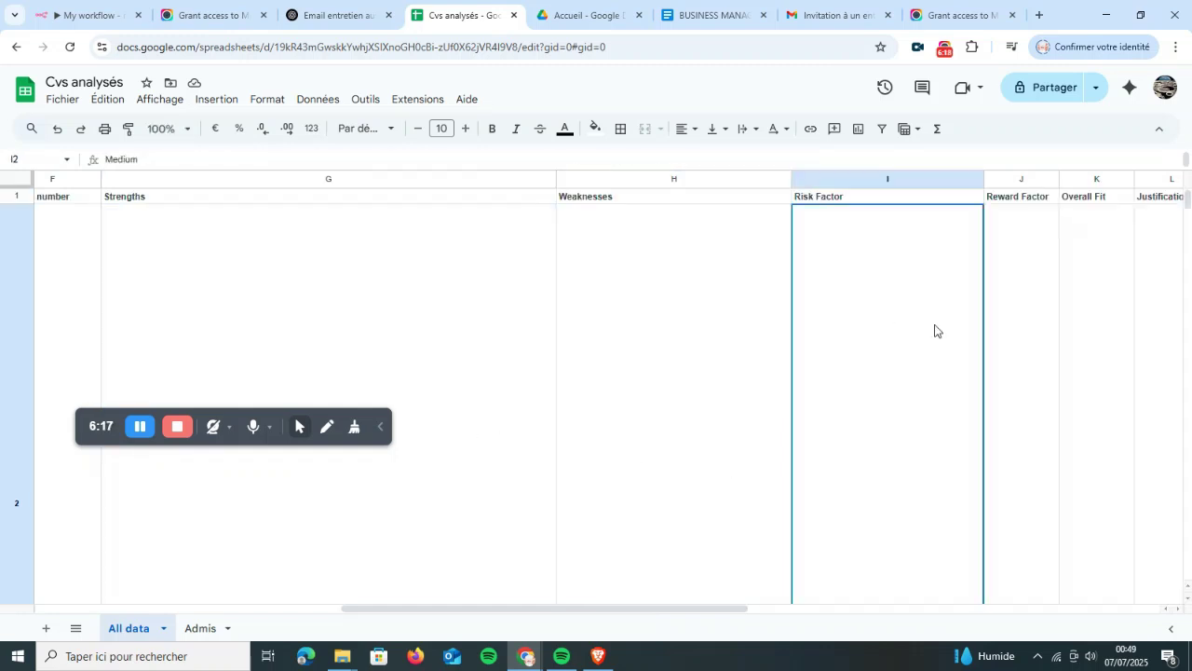
{"action": "scroll", "coordinate": [935, 330], "scroll_direction": "right", "scroll_amount": 3}
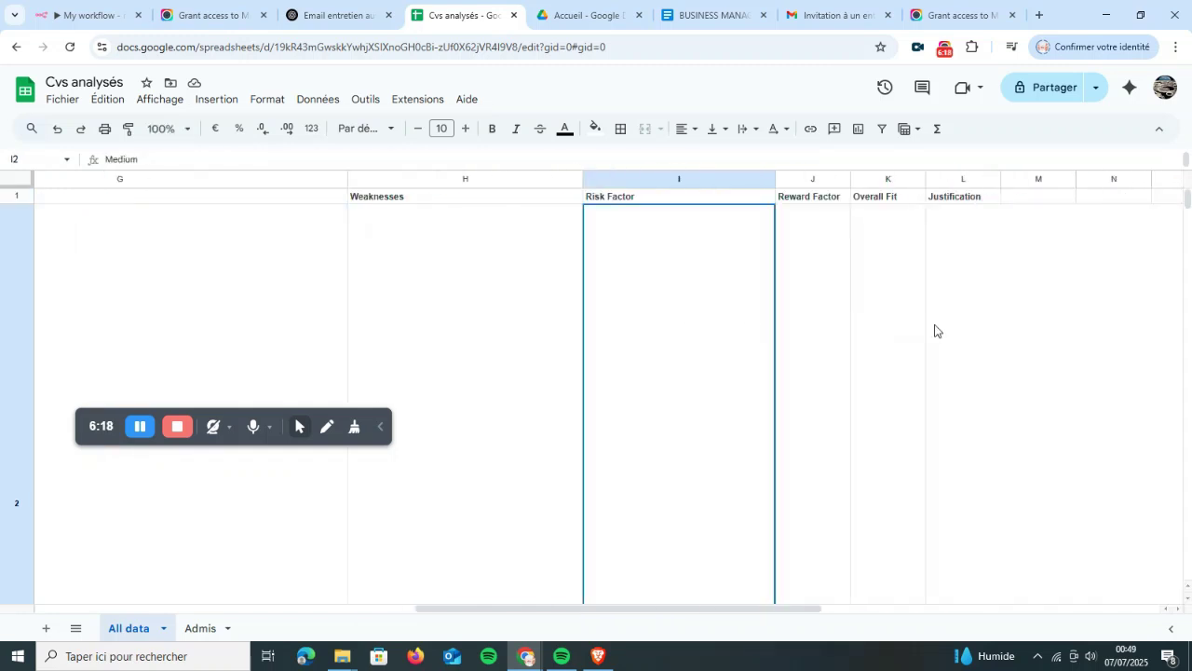
{"action": "left_click", "coordinate": [793, 352]}
{"action": "scroll", "coordinate": [792, 353], "scroll_direction": "down", "scroll_amount": 3}
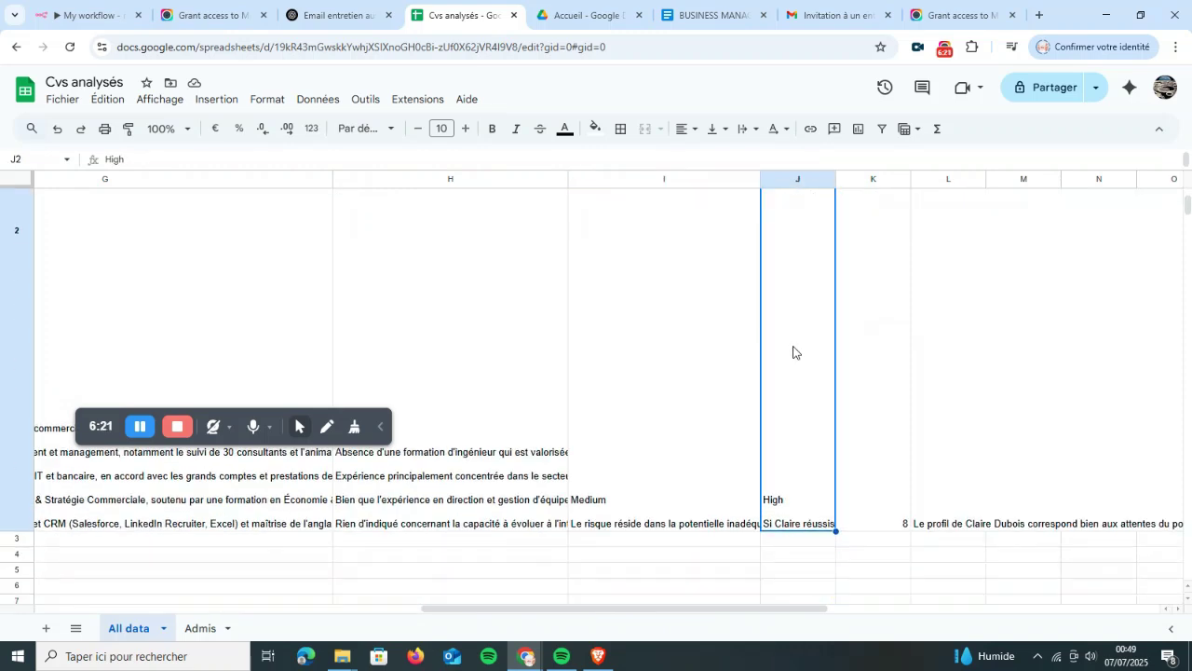
{"action": "double_click", "coordinate": [793, 352]}
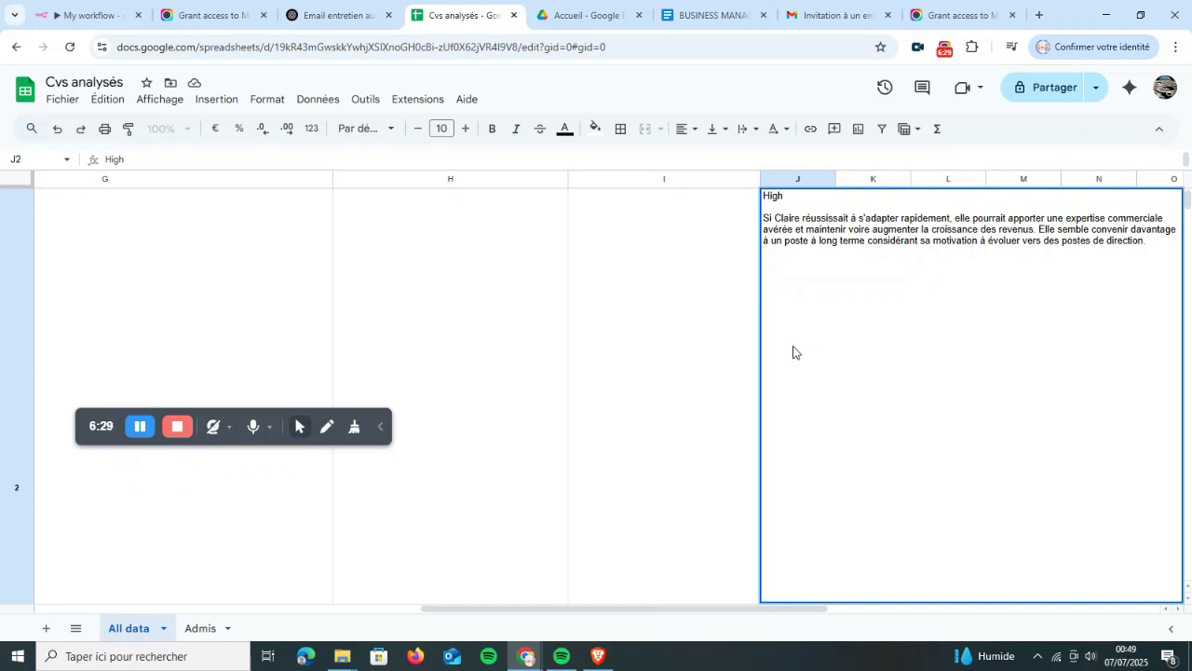
{"action": "left_click", "coordinate": [688, 379]}
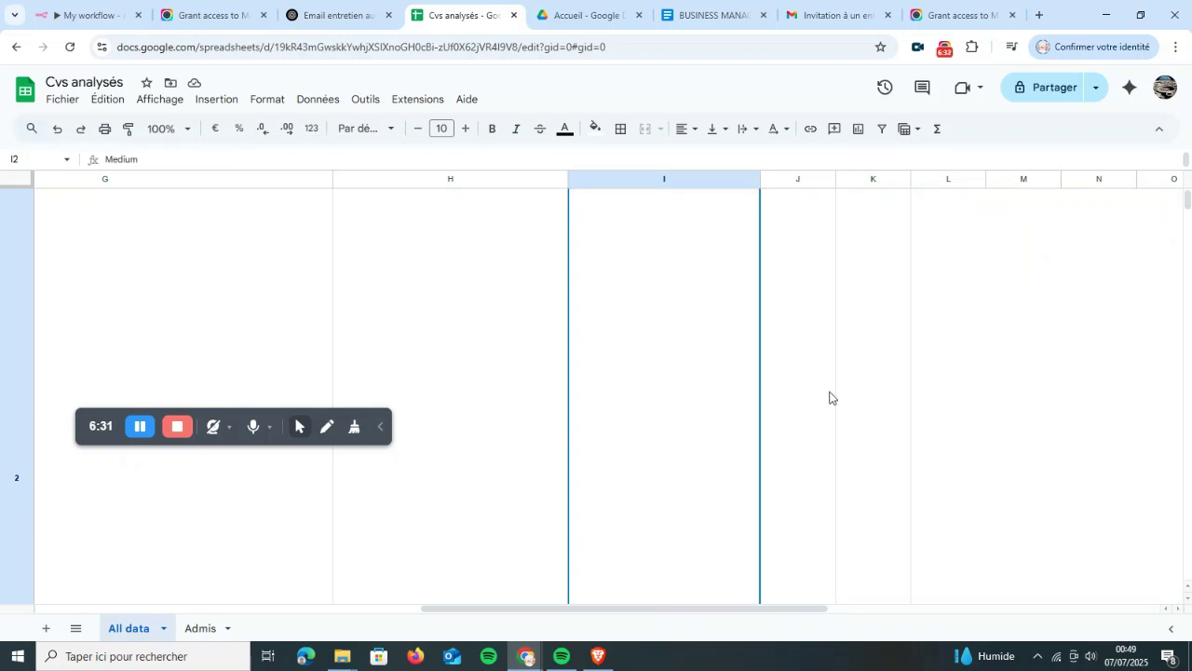
{"action": "scroll", "coordinate": [830, 398], "scroll_direction": "down", "scroll_amount": 3}
{"action": "double_click", "coordinate": [787, 433]}
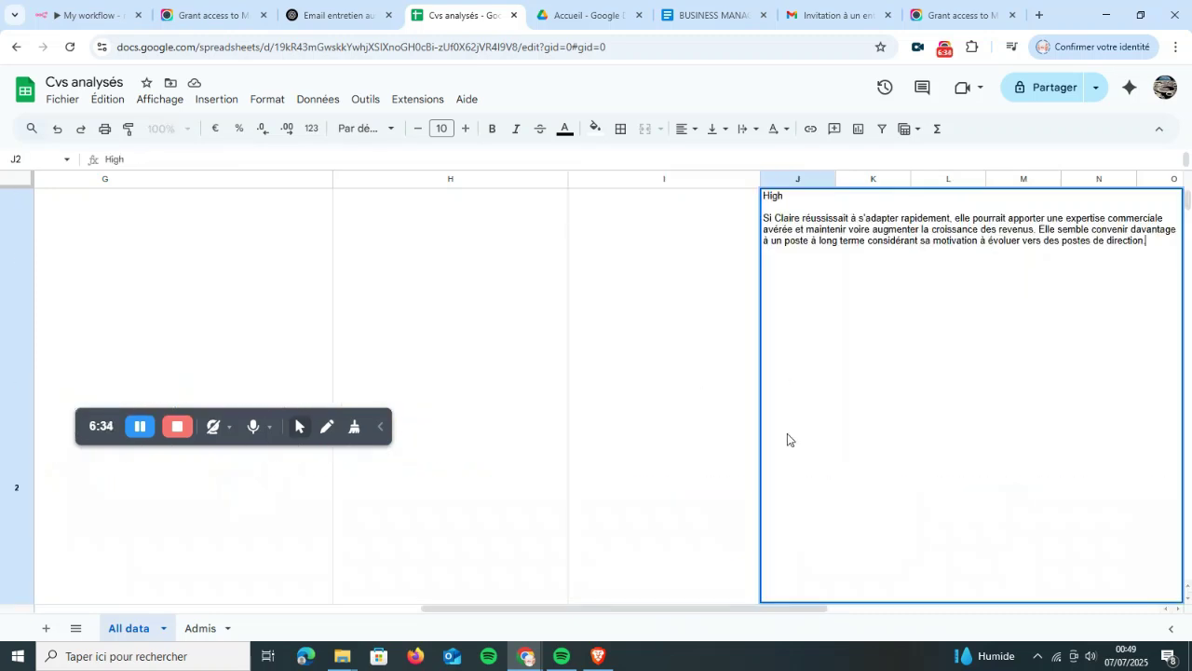
{"action": "left_click", "coordinate": [690, 475]}
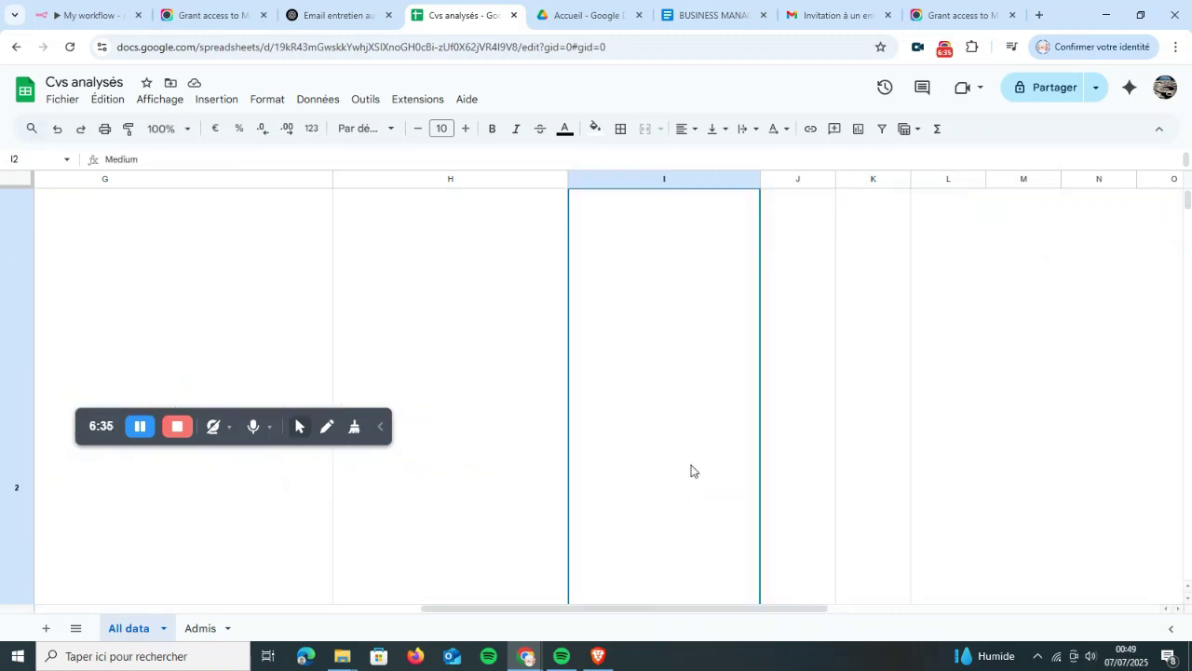
Open the candidate's Overall Fit cell K2 in All data to check the score.
{"action": "left_click", "coordinate": [862, 461]}
{"action": "double_click", "coordinate": [863, 461]}
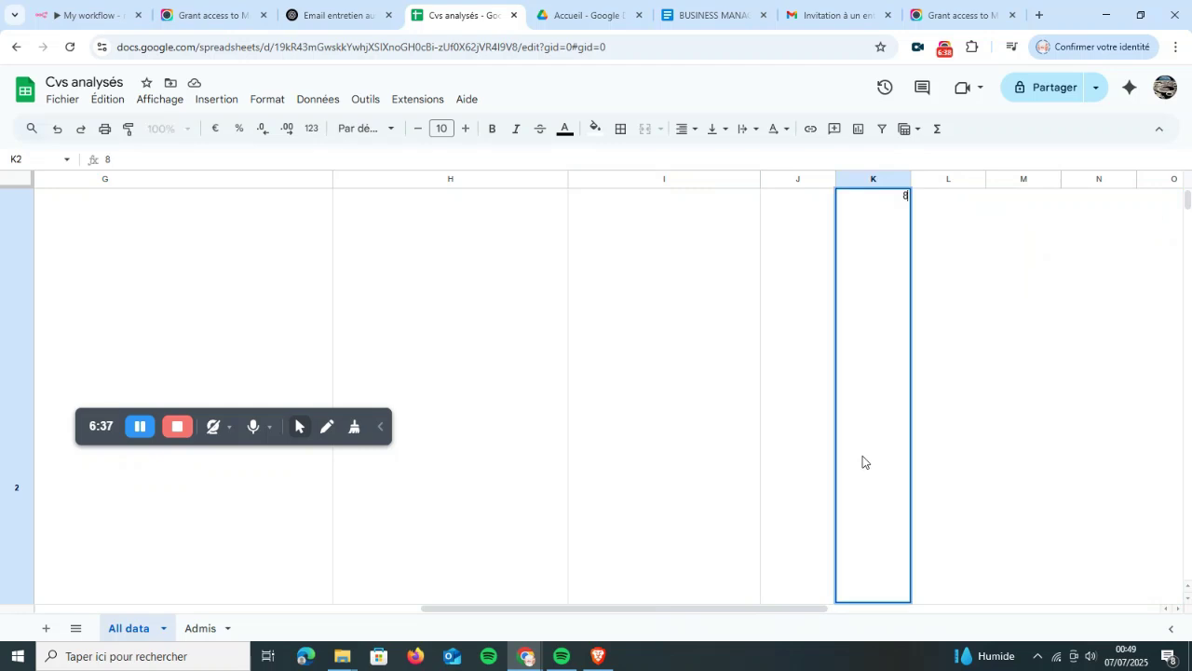
{"action": "left_click", "coordinate": [994, 405]}
{"action": "left_click", "coordinate": [889, 405]}
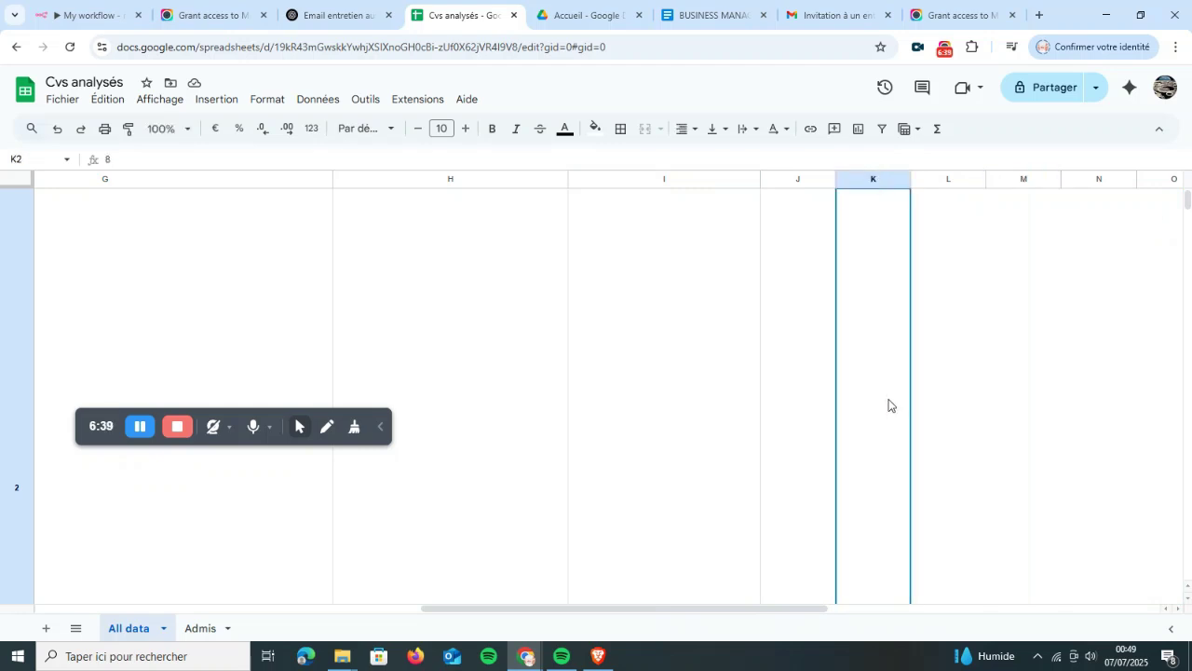
{"action": "scroll", "coordinate": [889, 405], "scroll_direction": "up", "scroll_amount": 1}
{"action": "double_click", "coordinate": [888, 405]}
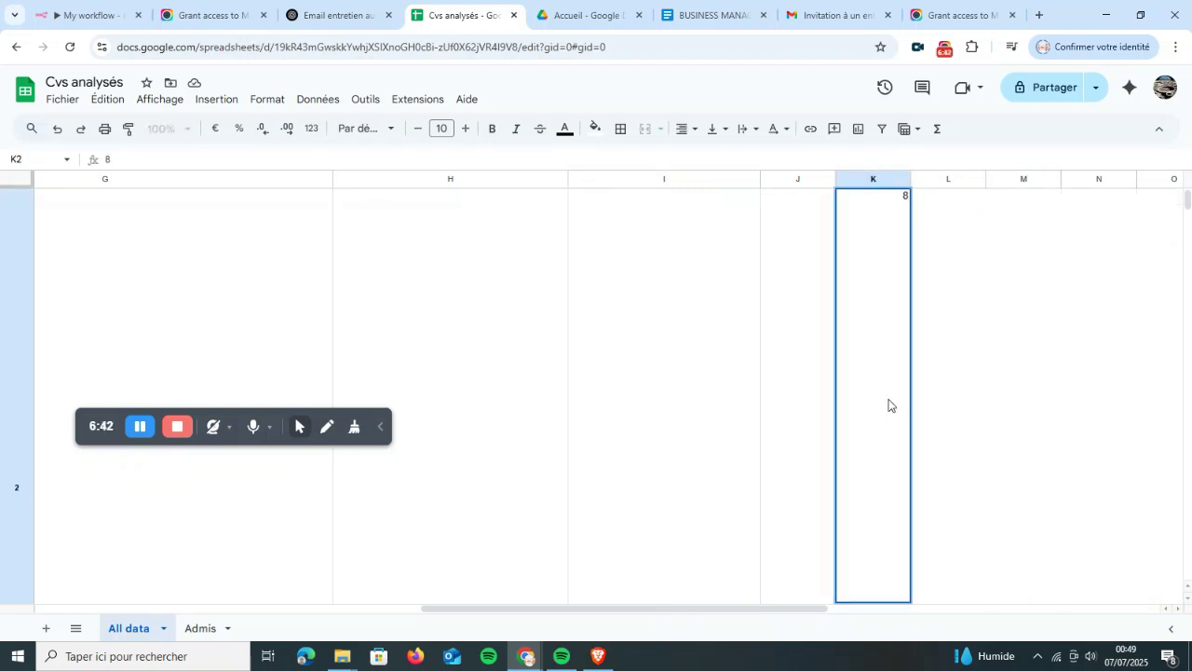
Check the Justification cell L2 and inspect the accepted candidate's row on the Admis sheet.
{"action": "left_click", "coordinate": [970, 295]}
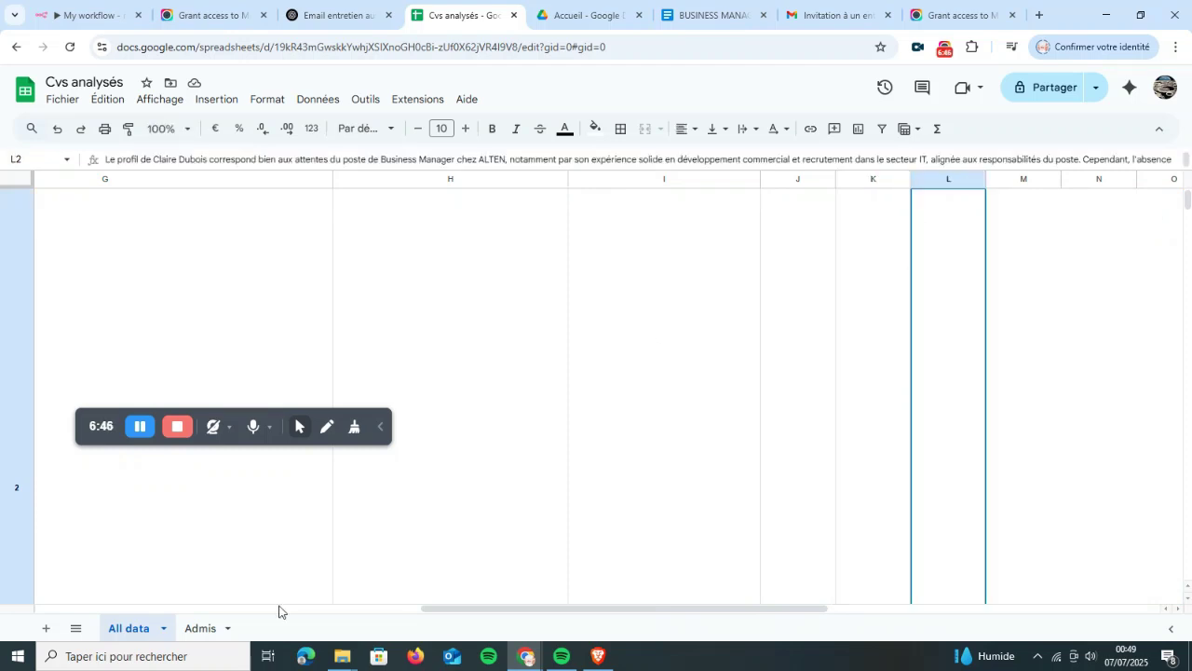
{"action": "left_click", "coordinate": [186, 630]}
{"action": "scroll", "coordinate": [535, 407], "scroll_direction": "down", "scroll_amount": 5}
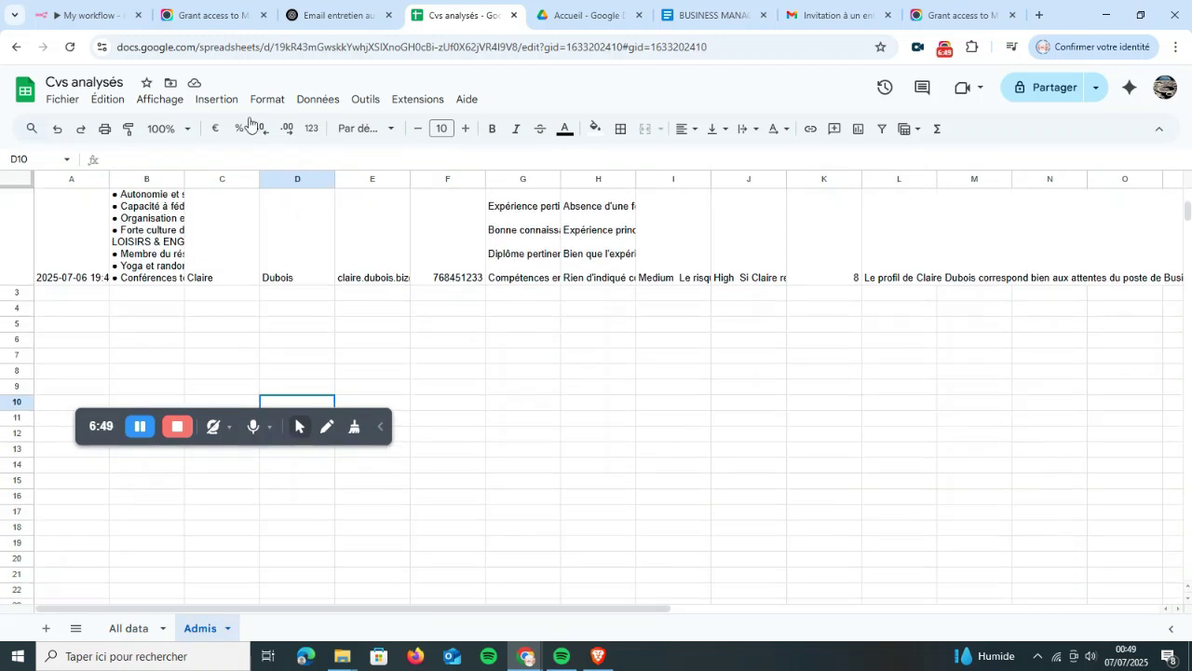
Switch to the n8n workflow and examine the If node's condition on Overall Fit, closing the node when done.
{"action": "left_click", "coordinate": [74, 13]}
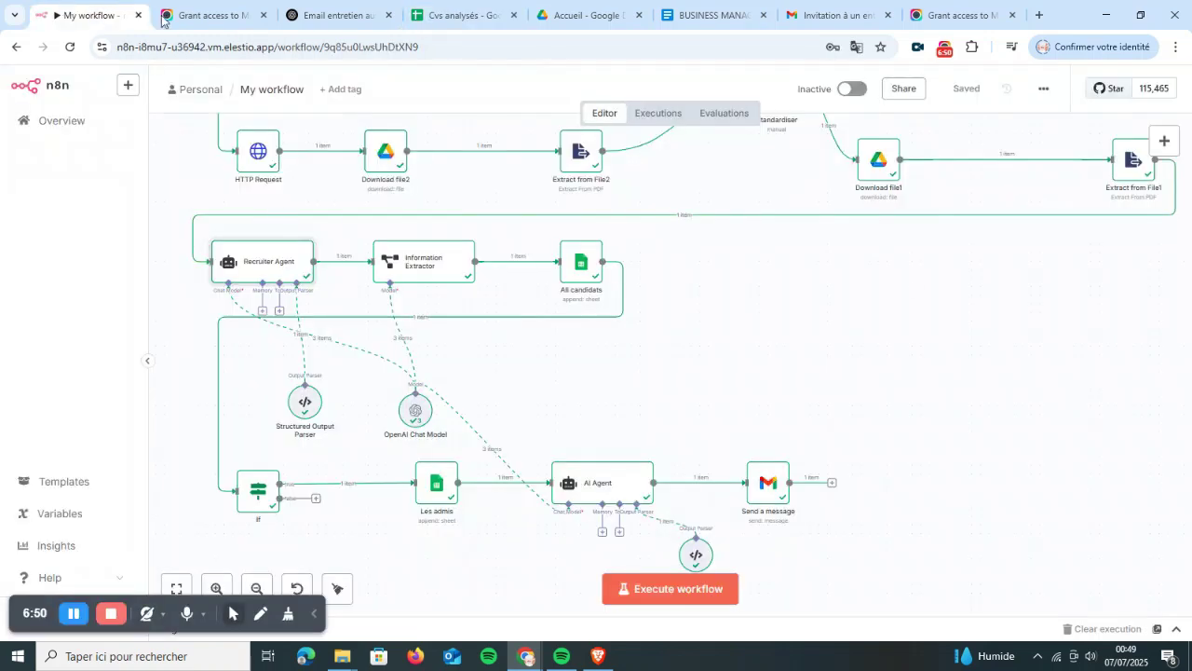
{"action": "double_click", "coordinate": [269, 501]}
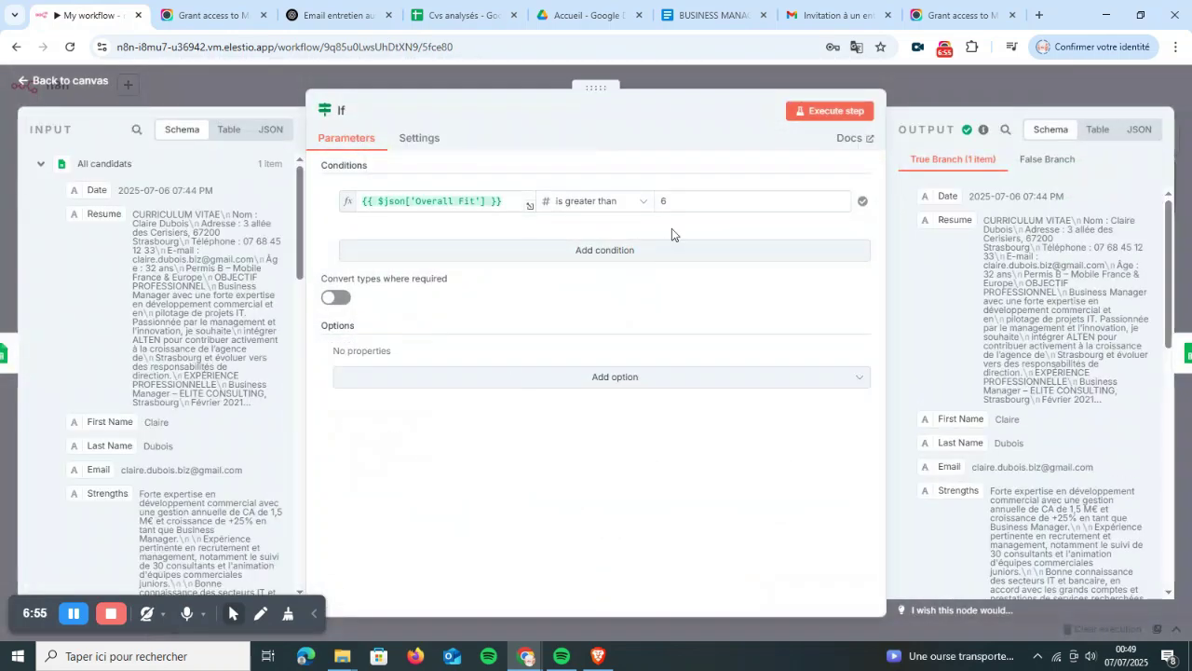
{"action": "left_click", "coordinate": [710, 201]}
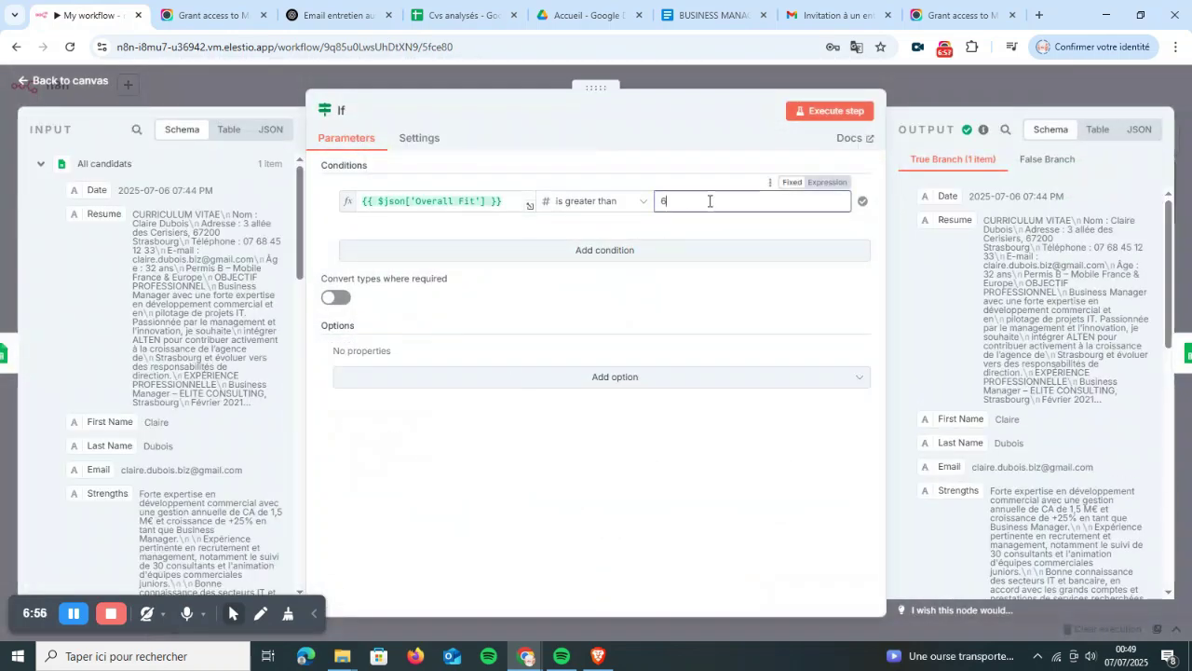
{"action": "left_click", "coordinate": [775, 82]}
Open the AI Agent node and review its System Message and the generated e-mail subject and text, closing it when done.
{"action": "double_click", "coordinate": [600, 489]}
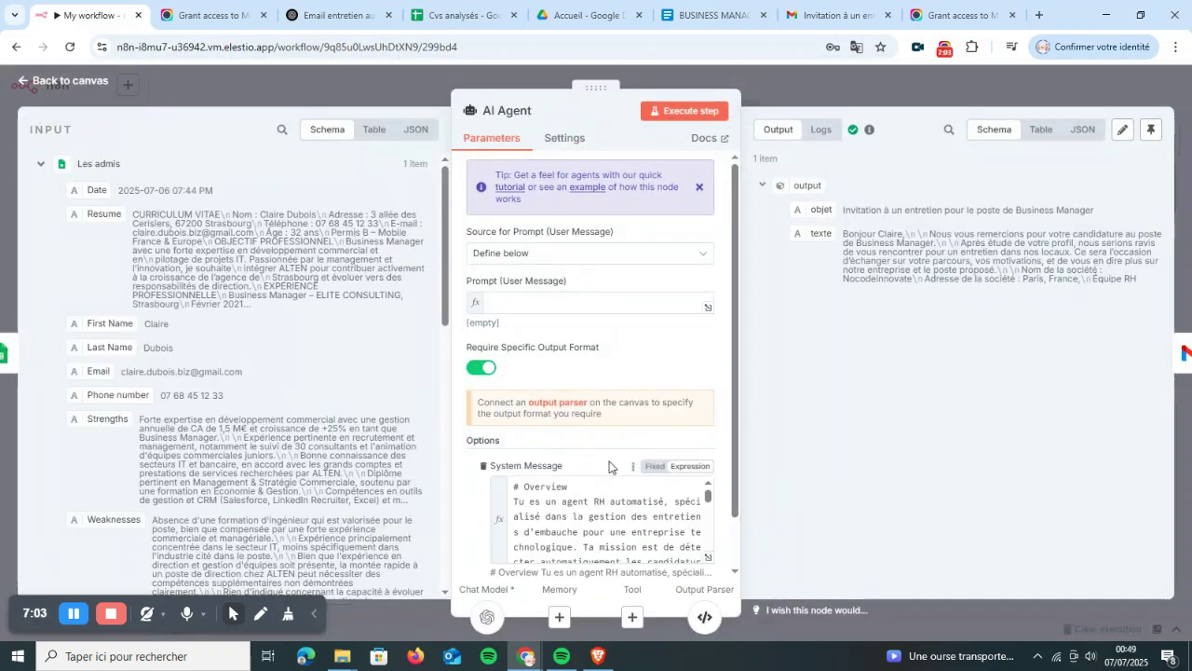
{"action": "scroll", "coordinate": [615, 447], "scroll_direction": "down", "scroll_amount": 1}
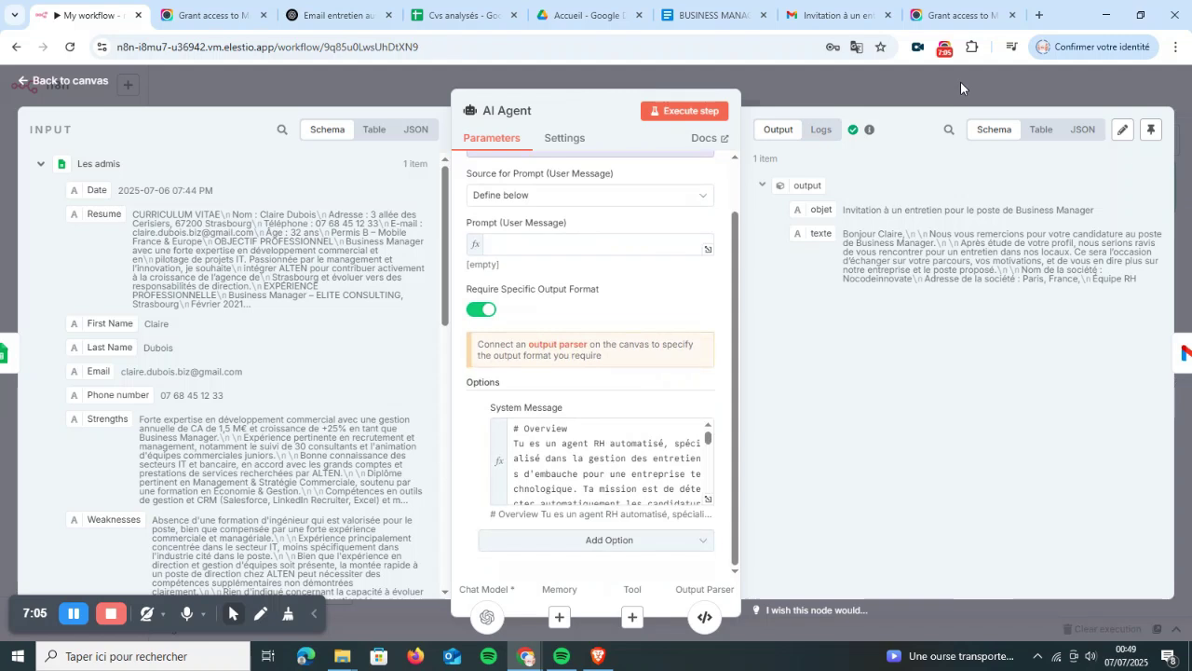
{"action": "left_click", "coordinate": [960, 81]}
Open the Gmail Send a message node and review its recipient, subject, message and options, closing it when done.
{"action": "double_click", "coordinate": [772, 496]}
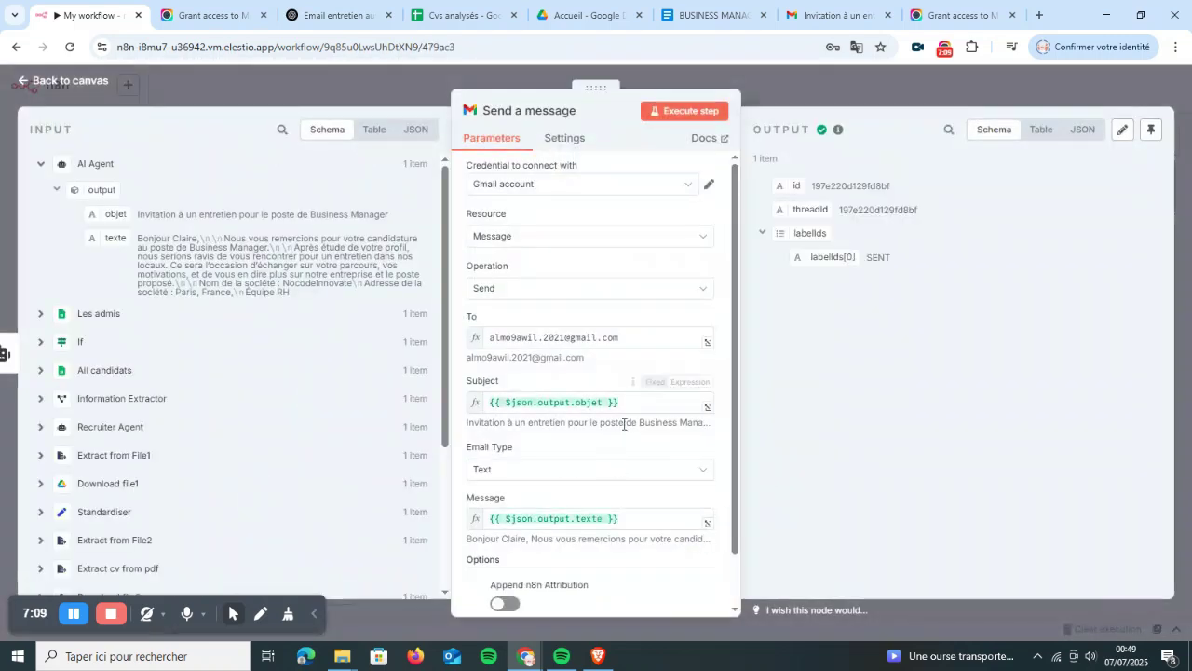
{"action": "scroll", "coordinate": [380, 399], "scroll_direction": "down", "scroll_amount": 5}
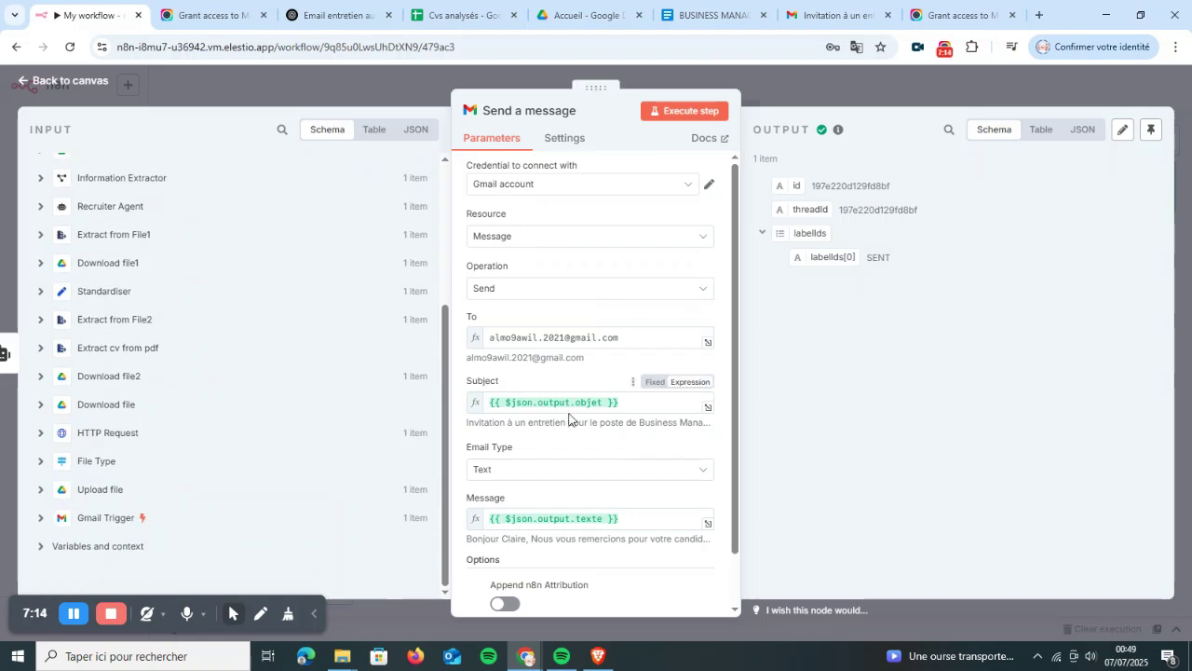
{"action": "scroll", "coordinate": [569, 418], "scroll_direction": "down", "scroll_amount": 2}
{"action": "scroll", "coordinate": [569, 419], "scroll_direction": "up", "scroll_amount": 1}
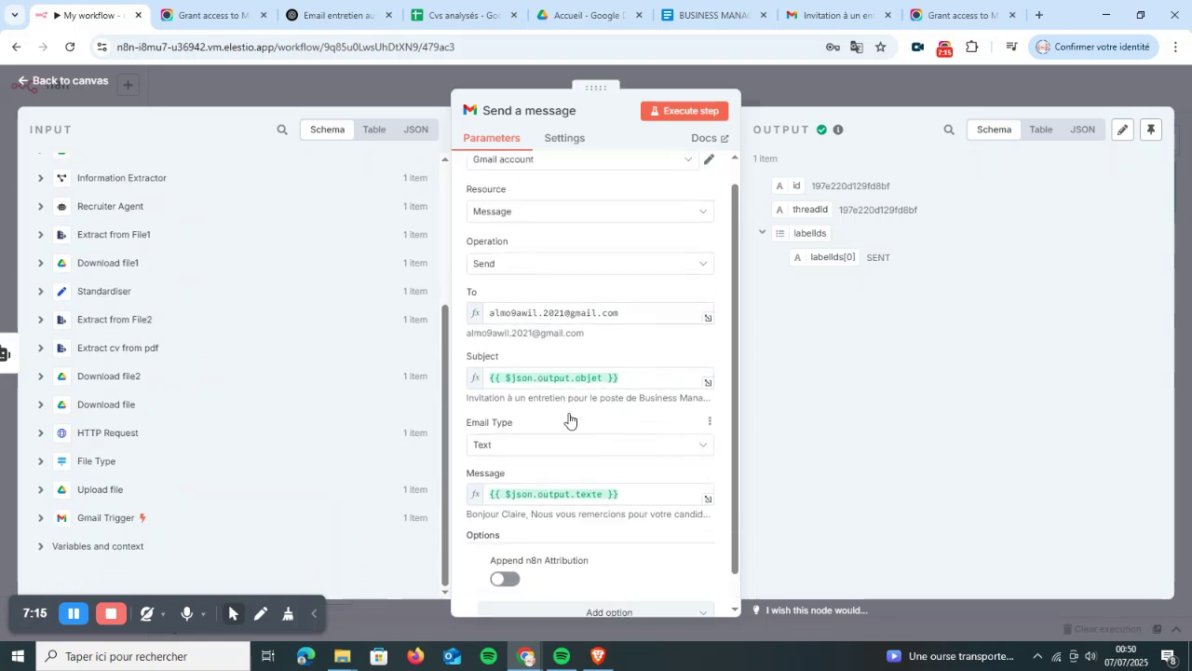
{"action": "scroll", "coordinate": [569, 418], "scroll_direction": "down", "scroll_amount": 1}
{"action": "left_click", "coordinate": [825, 85]}
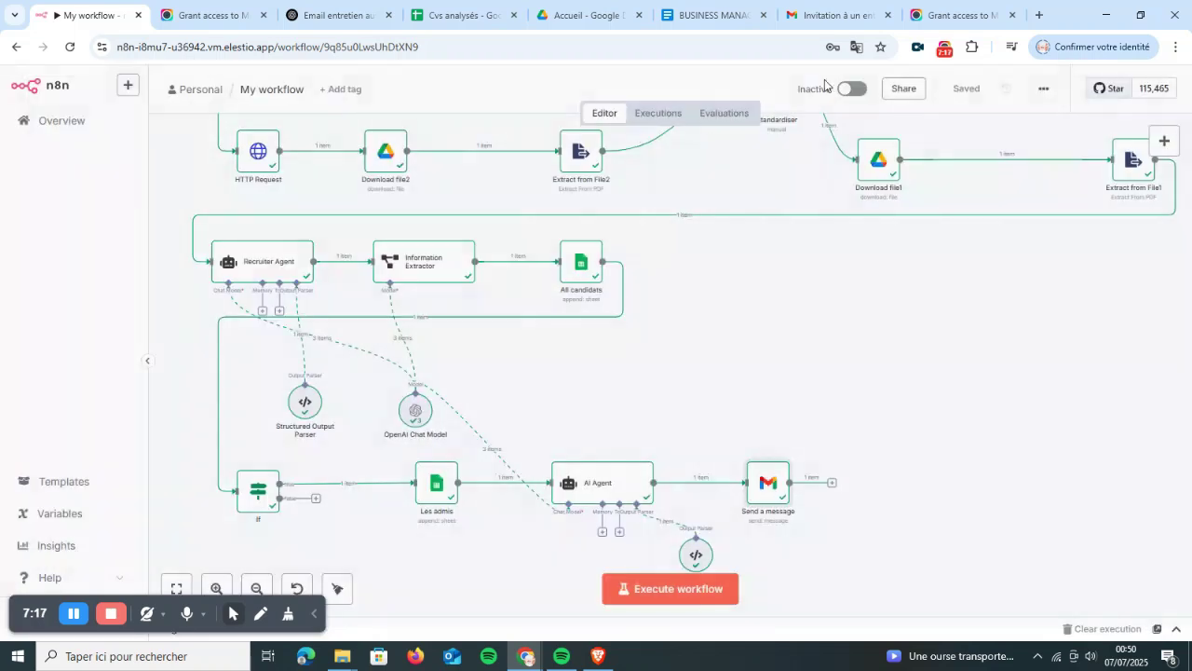
Switch to Gmail and read the received Business Manager interview invitation, highlighting the line about the interview on the company's premises.
{"action": "left_click", "coordinate": [834, 15]}
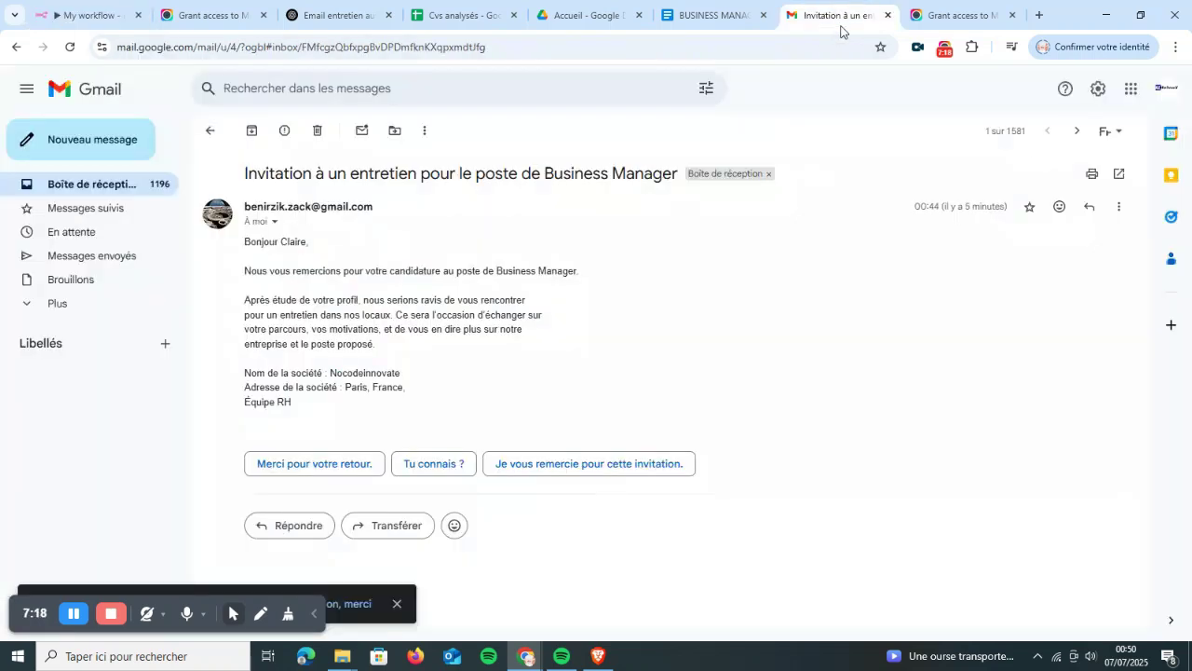
{"action": "triple_click", "coordinate": [296, 314]}
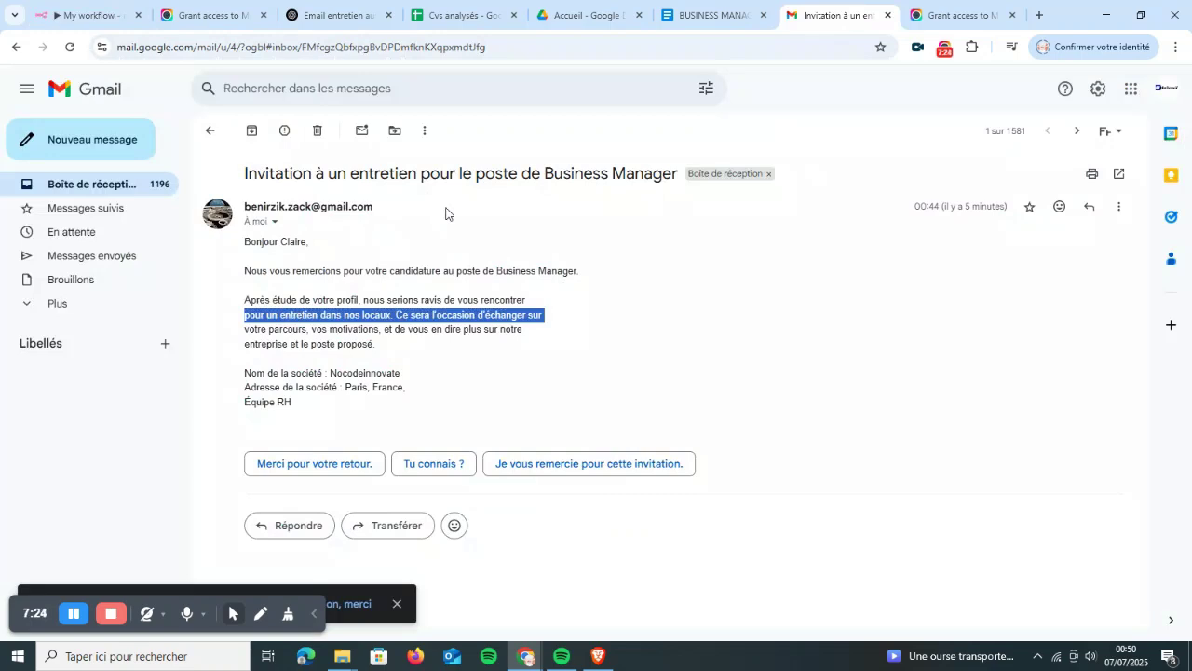
Return to the n8n workflow and zoom out to review the whole chain from Gmail Trigger to Send a message.
{"action": "left_click", "coordinate": [96, 14]}
{"action": "scroll", "coordinate": [807, 323], "scroll_direction": "up", "scroll_amount": 2}
{"action": "scroll", "coordinate": [807, 324], "scroll_direction": "up", "scroll_amount": 3}
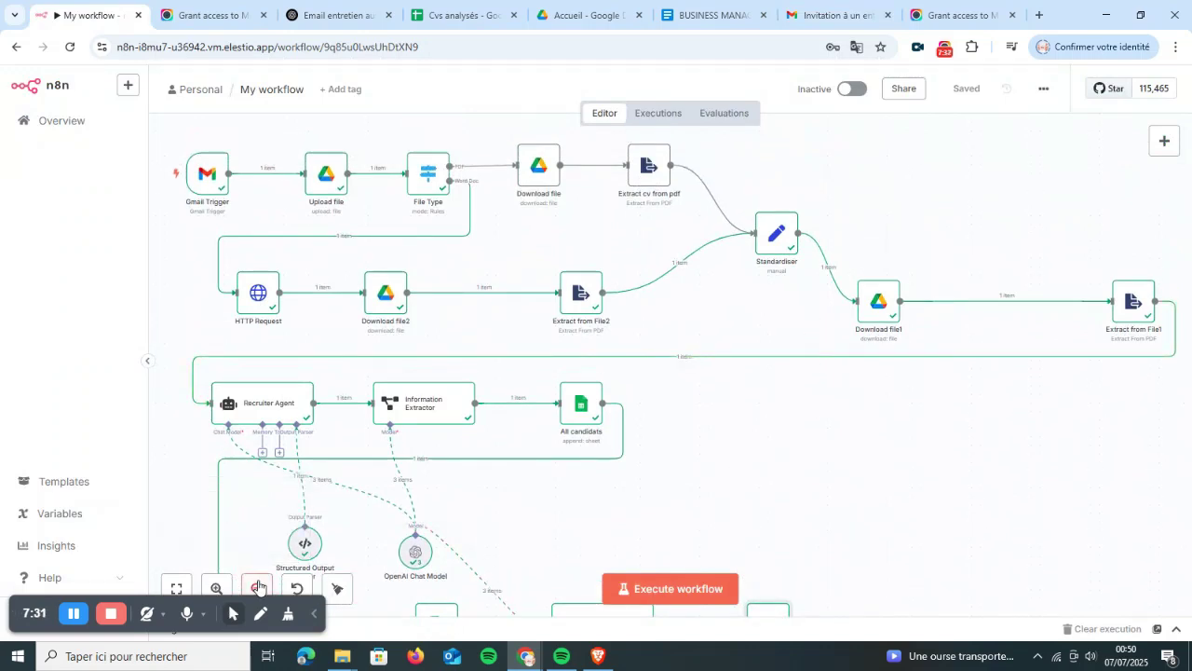
{"action": "left_click", "coordinate": [258, 587]}
{"action": "scroll", "coordinate": [837, 434], "scroll_direction": "down", "scroll_amount": 1}
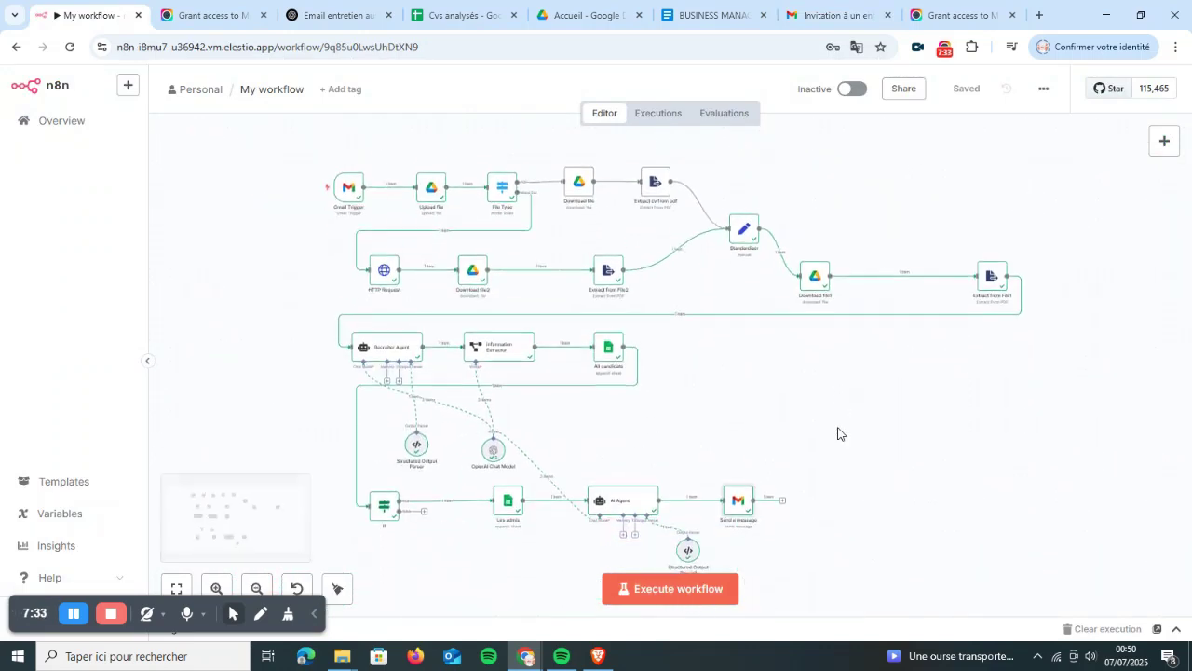
{"action": "scroll", "coordinate": [836, 432], "scroll_direction": "down", "scroll_amount": 1}
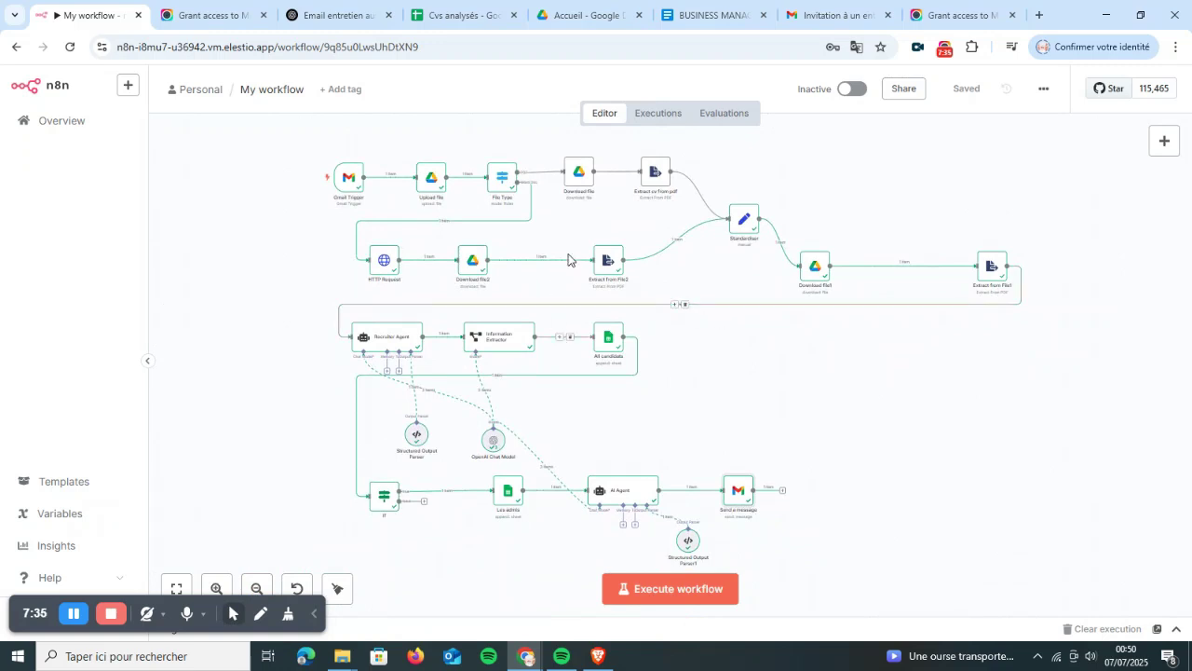
Open the HTTP Request node and examine its Google Drive file conversion parameters and its output data.
{"action": "double_click", "coordinate": [383, 263]}
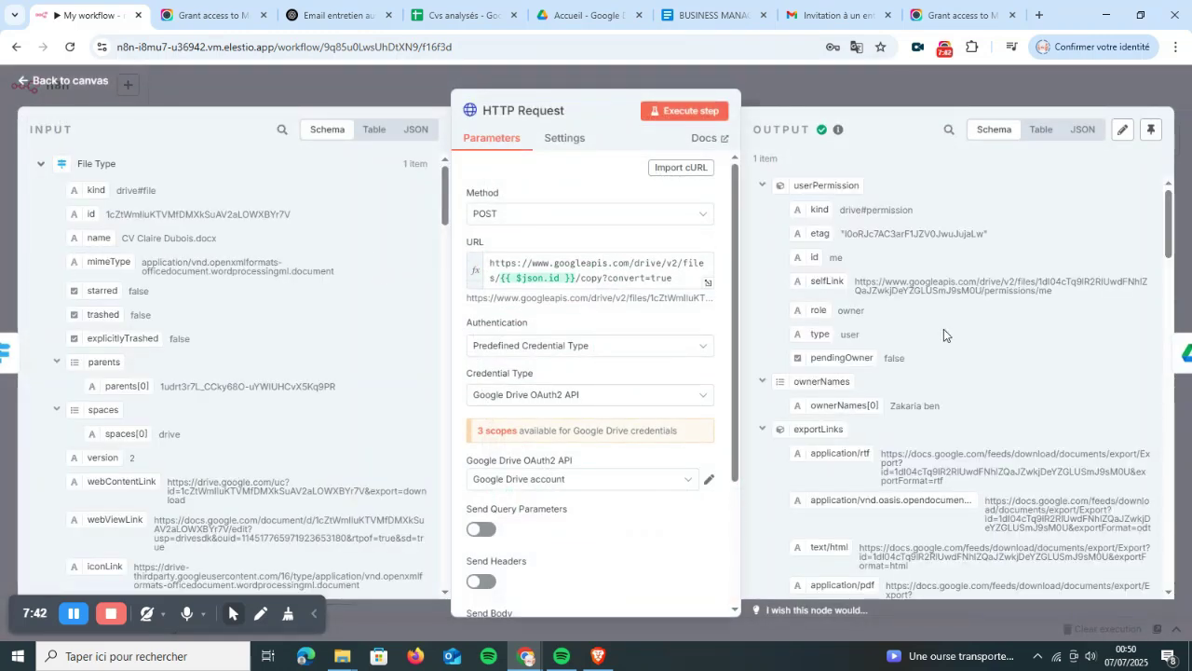
{"action": "scroll", "coordinate": [944, 329], "scroll_direction": "down", "scroll_amount": 5}
{"action": "scroll", "coordinate": [944, 328], "scroll_direction": "up", "scroll_amount": 4}
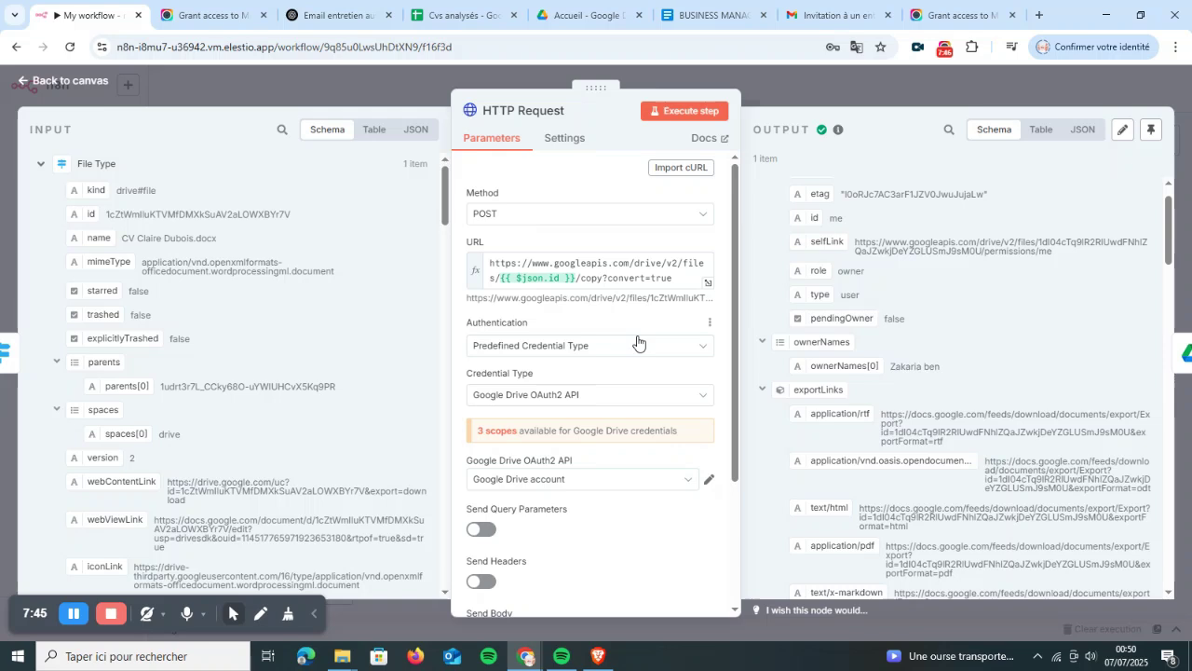
Review the HTTP Request node's POST copy URL and the input file id it uses, and return to the canvas.
{"action": "scroll", "coordinate": [639, 344], "scroll_direction": "down", "scroll_amount": 1}
{"action": "scroll", "coordinate": [639, 342], "scroll_direction": "up", "scroll_amount": 1}
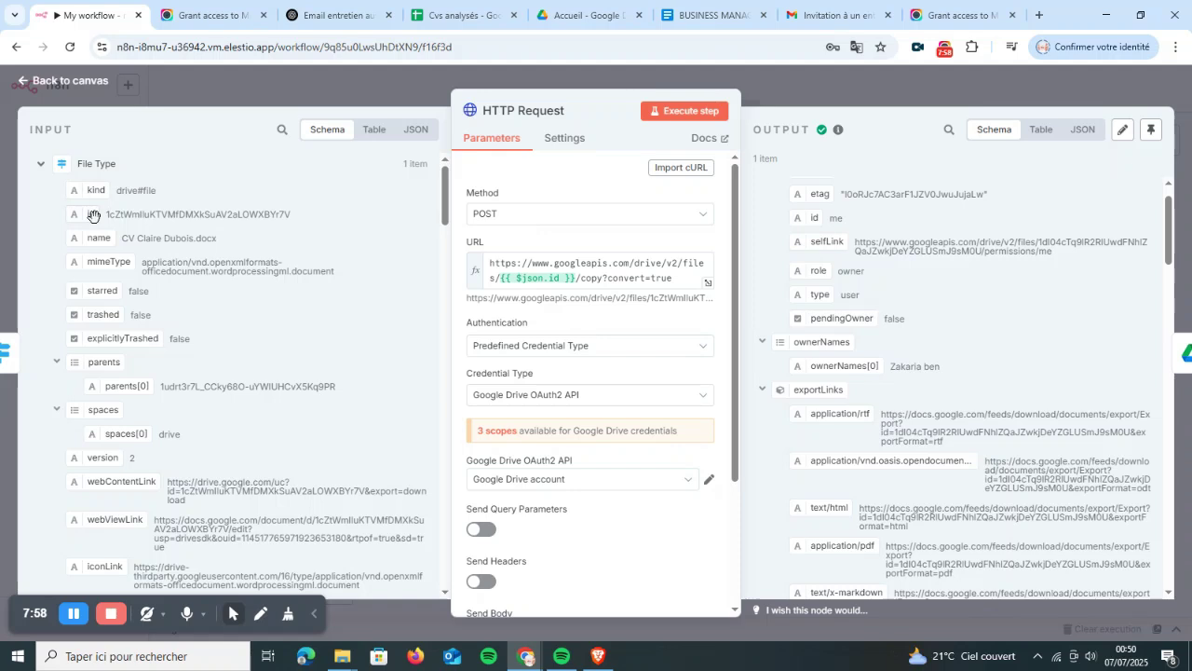
{"action": "left_click", "coordinate": [266, 81]}
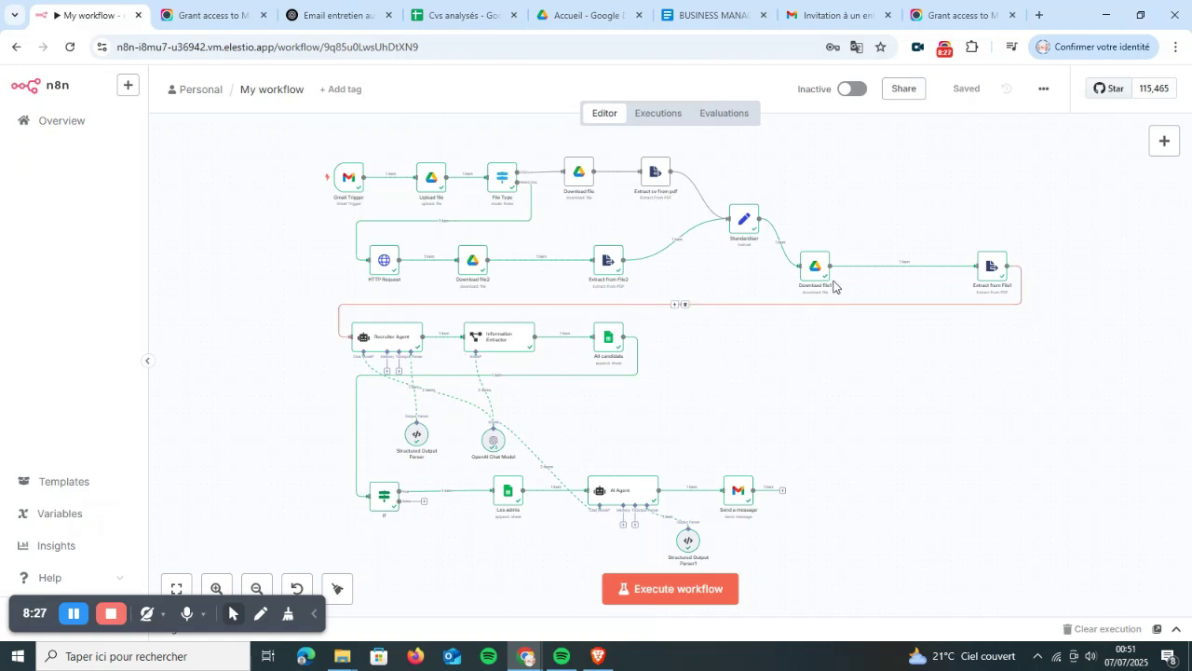
Switch to Gmail and open the most recent sent message with the subject "cv".
{"action": "left_click", "coordinate": [829, 15]}
{"action": "left_click", "coordinate": [127, 255]}
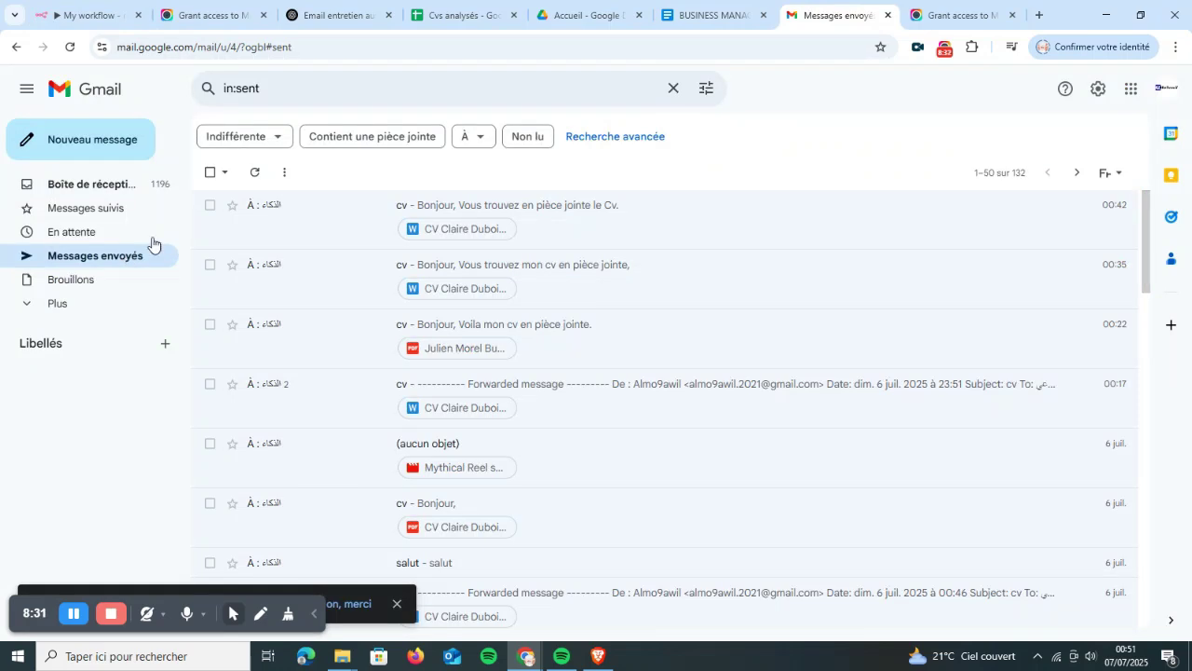
{"action": "left_click", "coordinate": [366, 221]}
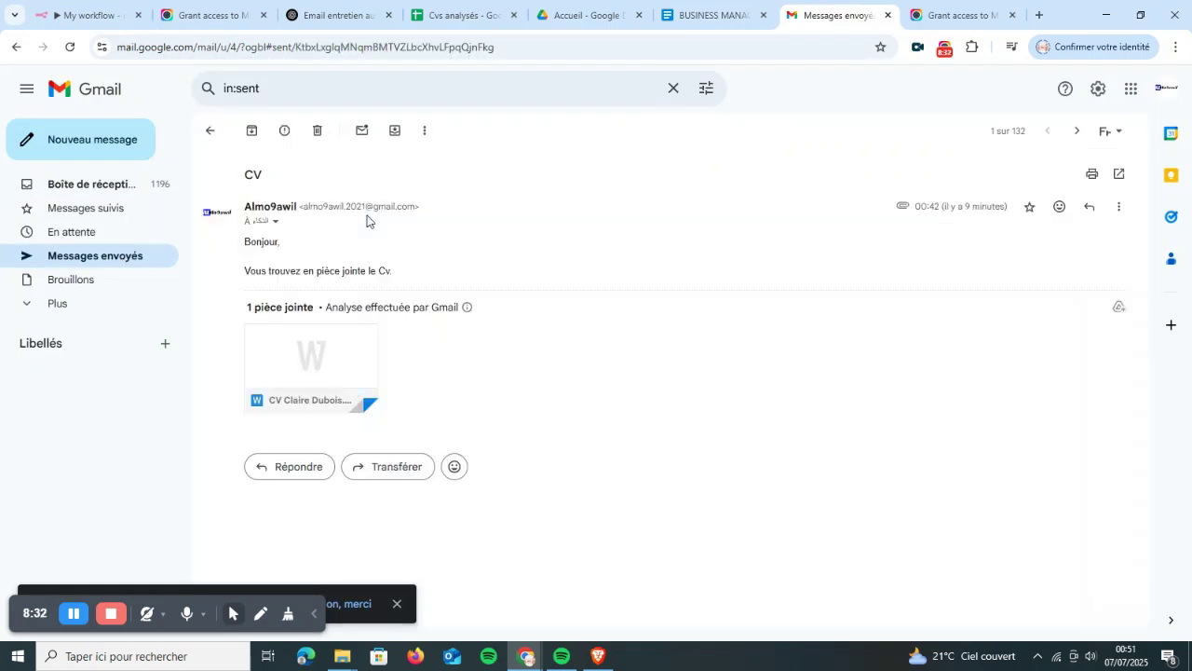
Start a new e-mail to the contact whose mailbox the workflow monitors, with the subject "cv".
{"action": "left_click", "coordinate": [122, 157]}
{"action": "type", "text": "ben"}
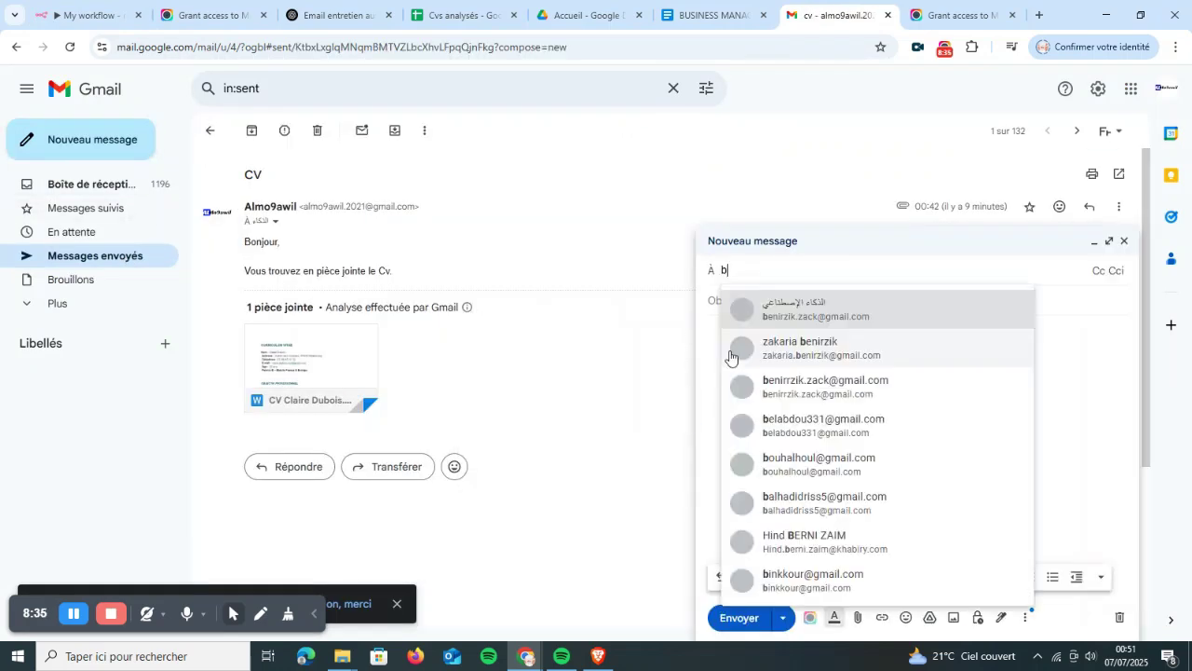
{"action": "left_click", "coordinate": [805, 315]}
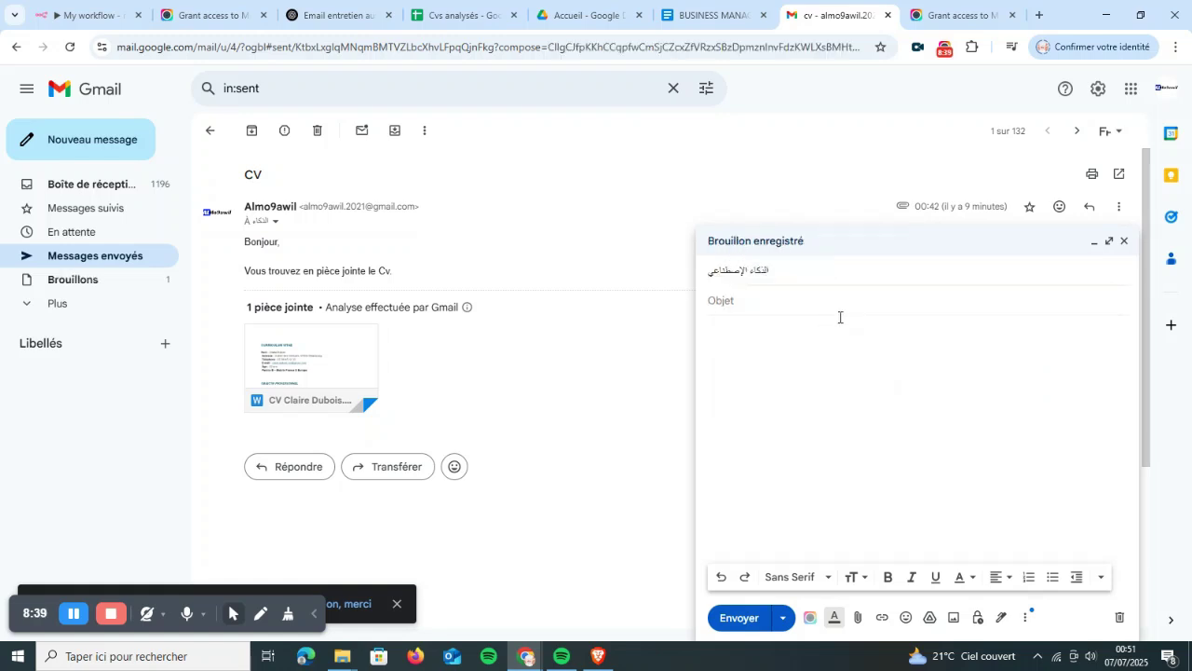
{"action": "type", "text": "cv"}
{"action": "key", "text": "Tab"}
{"action": "key", "text": "Tab"}
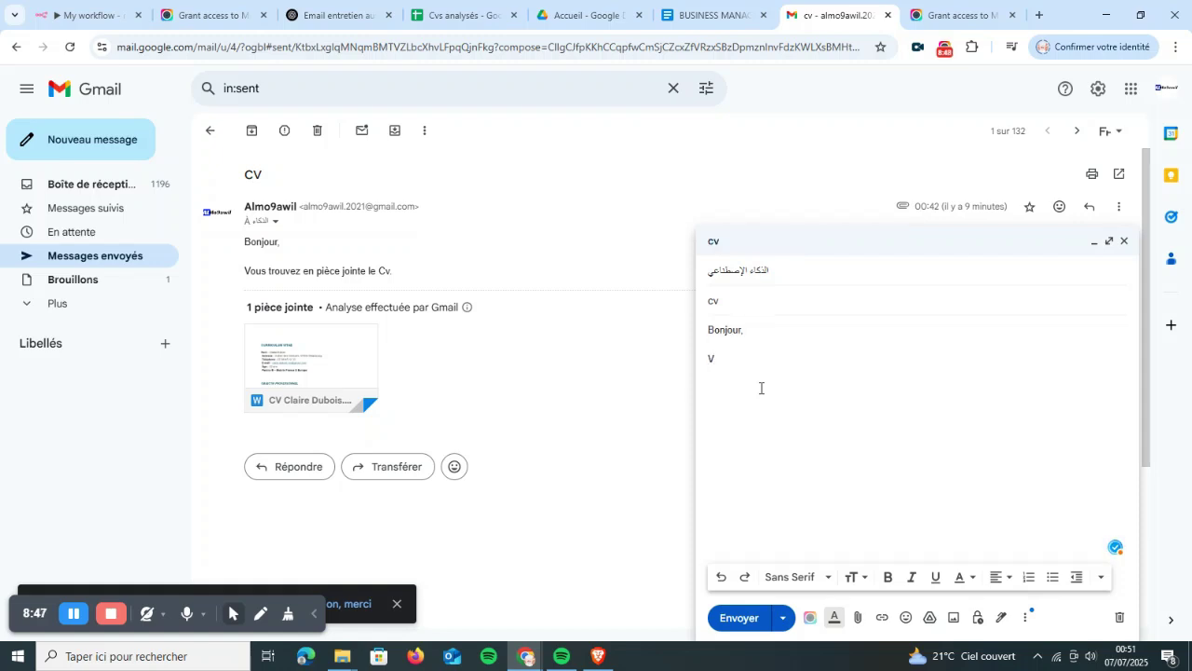
Write the message body "Bonjour, Vous trouvez pièce jointe mon cv, Bien cordialement" on separate lines.
{"action": "type", "text": "Vous trouvez pièce jointe mon cv,"}
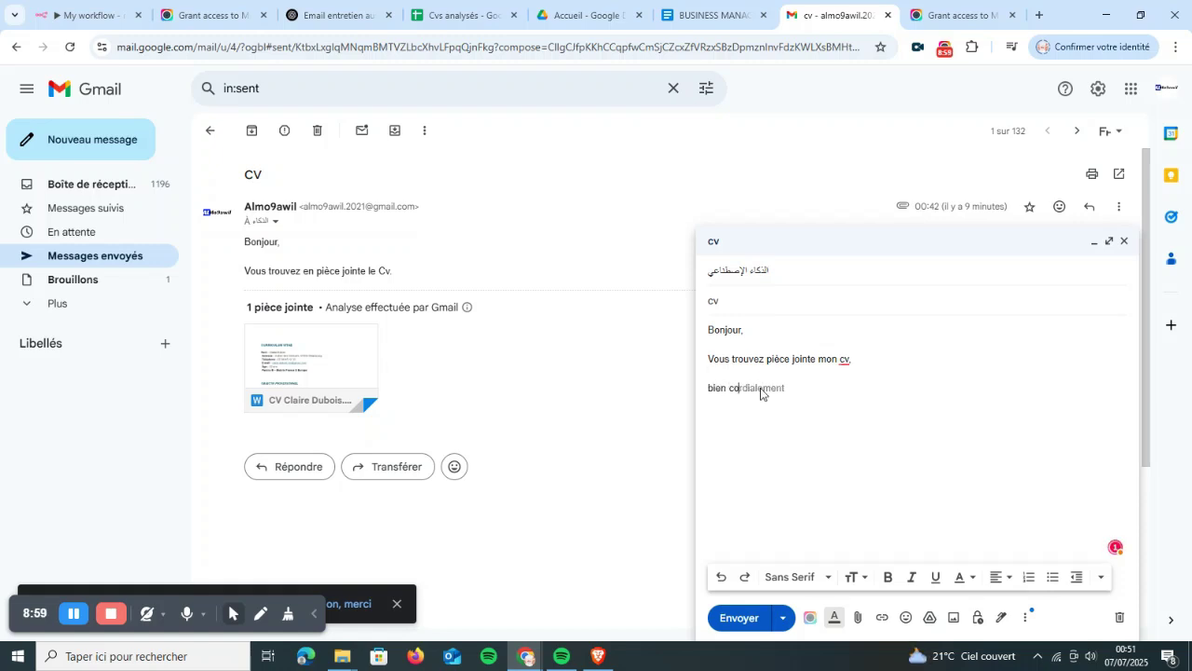
{"action": "key", "text": "BackSpace"}
{"action": "type", "text": "Bien co"}
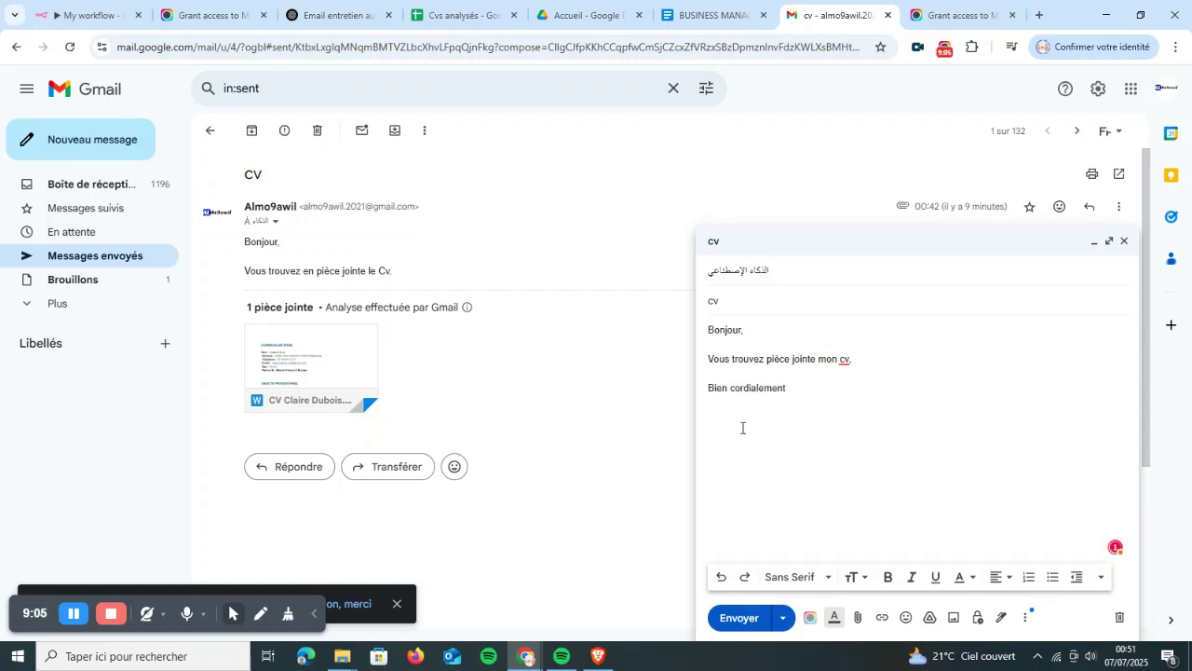
Attach the Business Manager PDF CV from the CV folder and send the e-mail.
{"action": "left_click", "coordinate": [861, 625]}
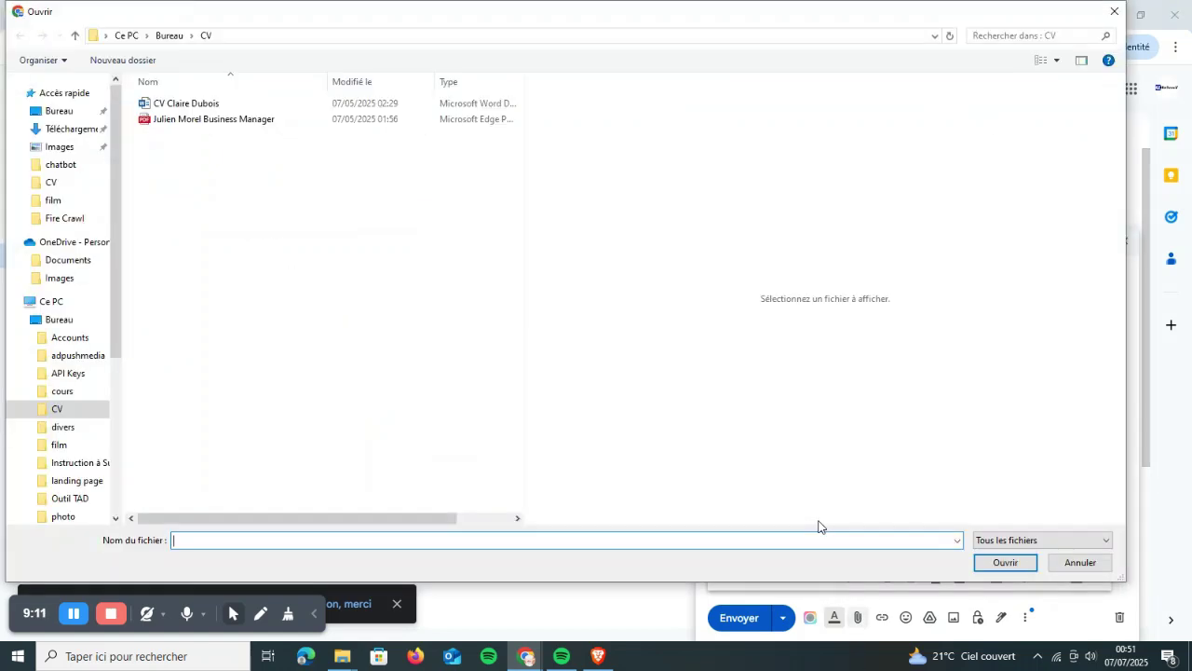
{"action": "left_click", "coordinate": [272, 121]}
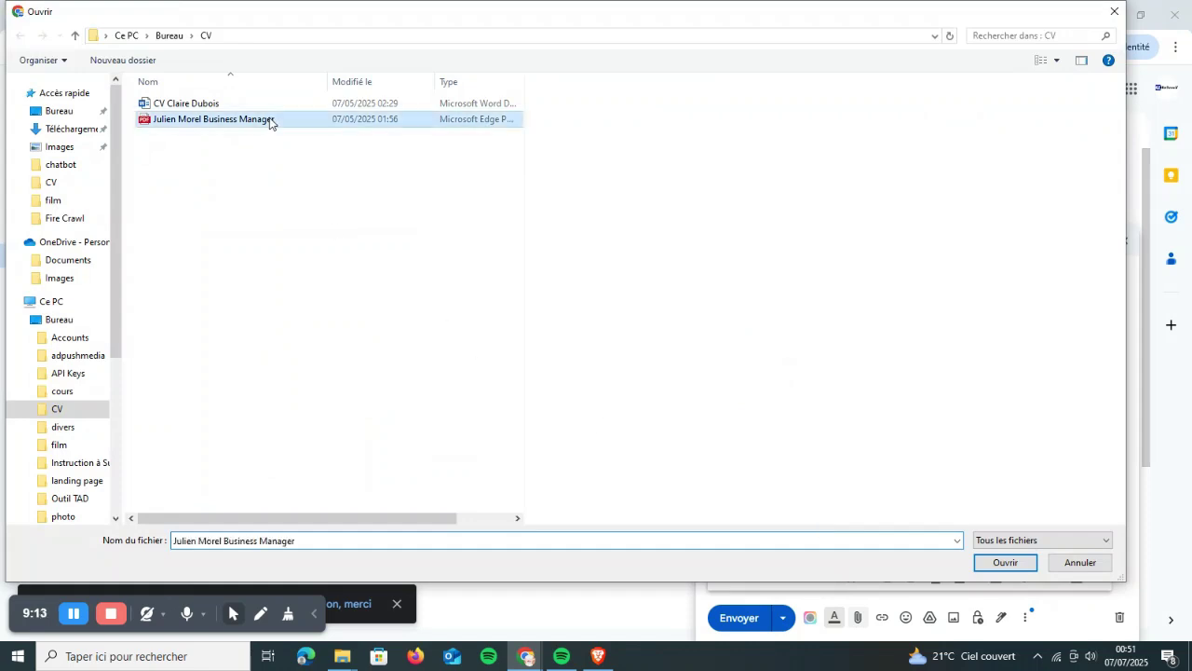
{"action": "left_click", "coordinate": [1003, 562]}
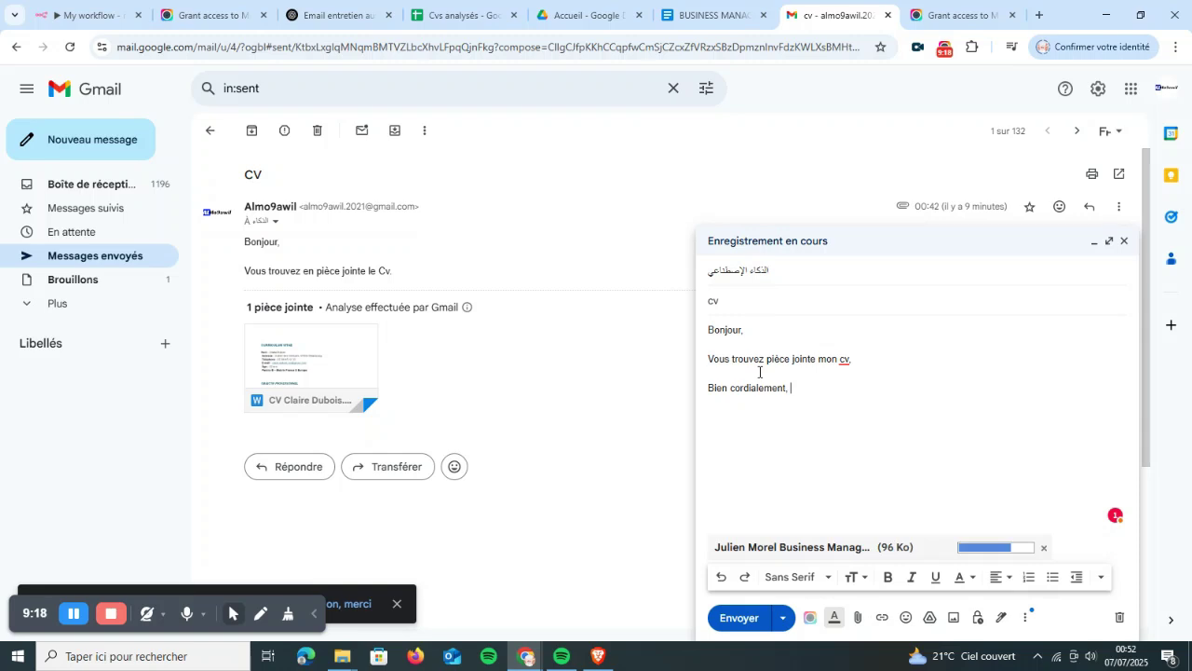
{"action": "left_click", "coordinate": [737, 618]}
Return to the n8n workflow and fetch test events in the Gmail Trigger until the PDF CV attachment arrives, closing the node when done.
{"action": "left_click", "coordinate": [88, 15]}
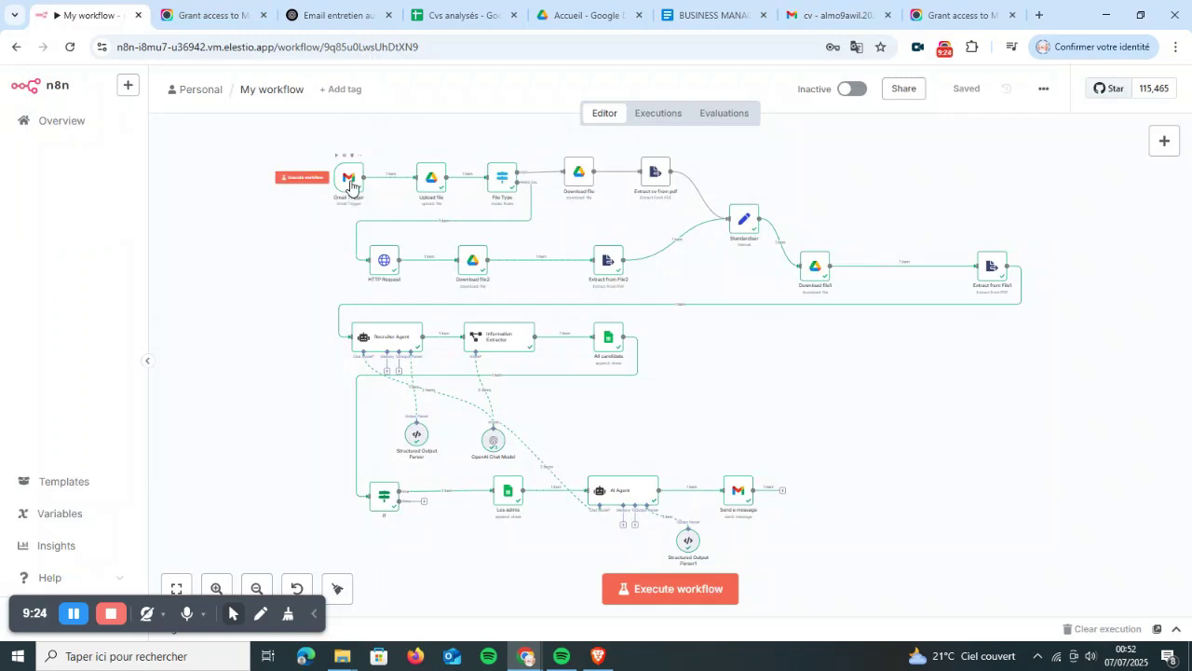
{"action": "double_click", "coordinate": [348, 179]}
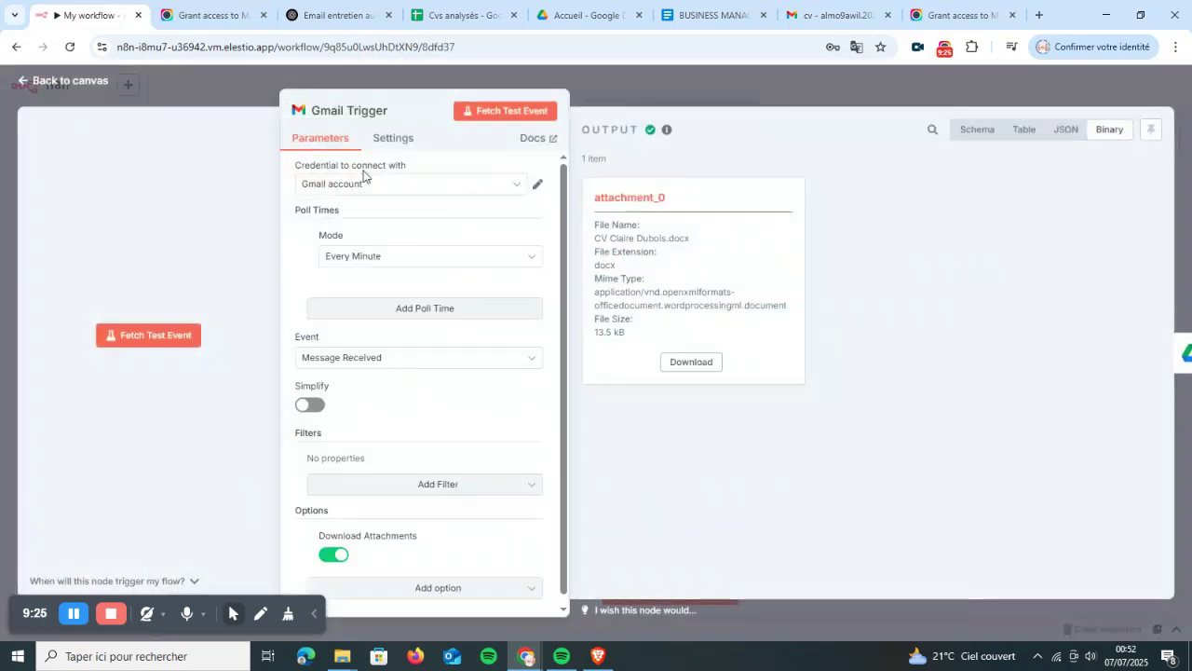
{"action": "left_click", "coordinate": [489, 110]}
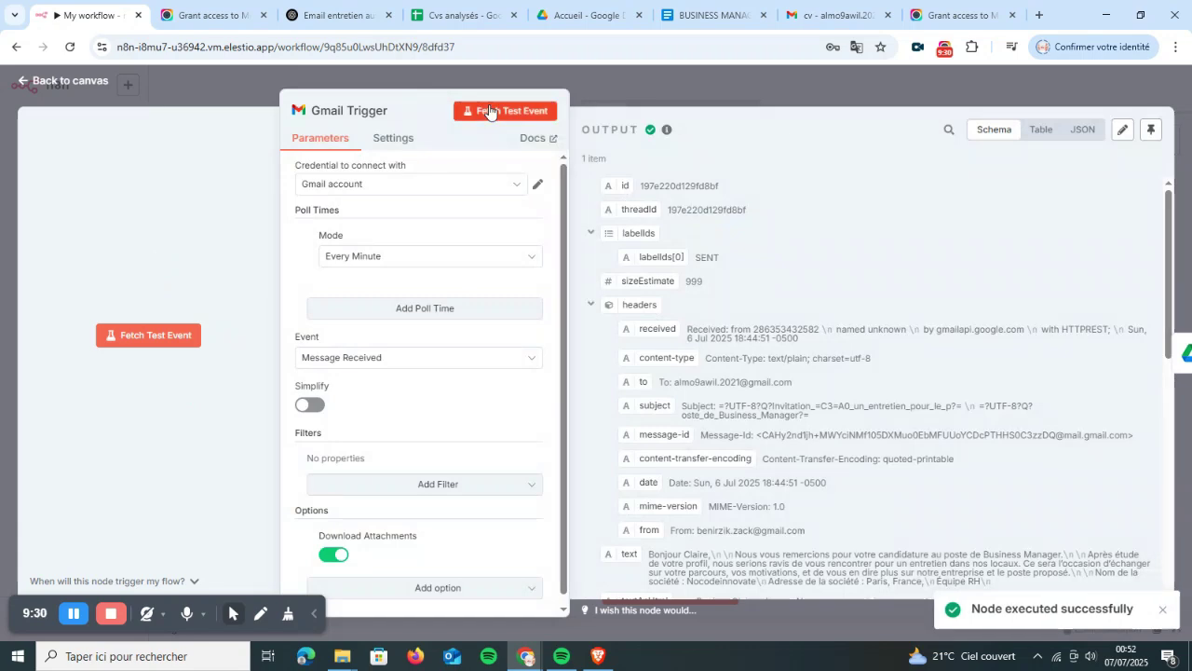
{"action": "left_click", "coordinate": [490, 112]}
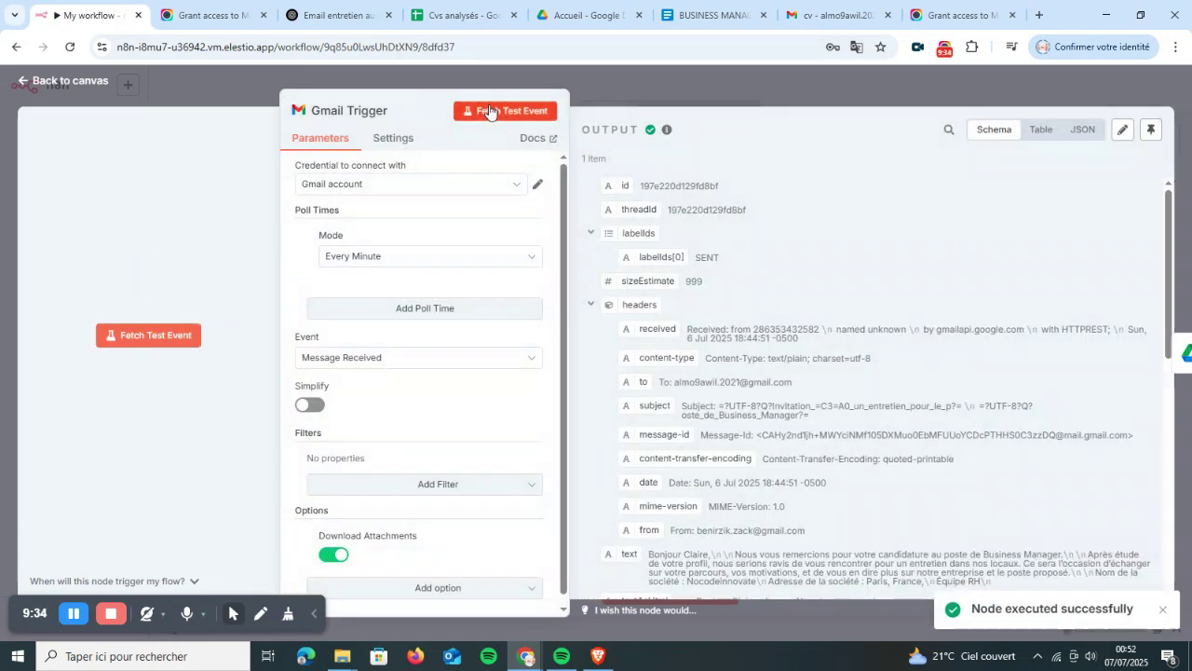
{"action": "left_click", "coordinate": [489, 107]}
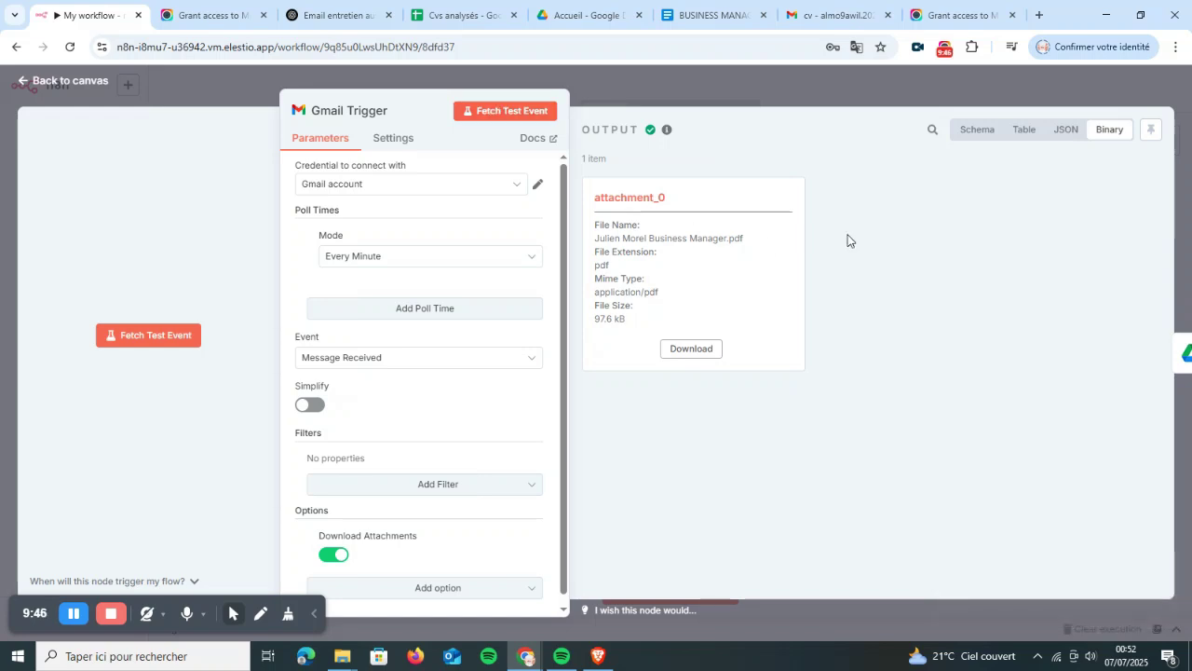
{"action": "left_click", "coordinate": [811, 81]}
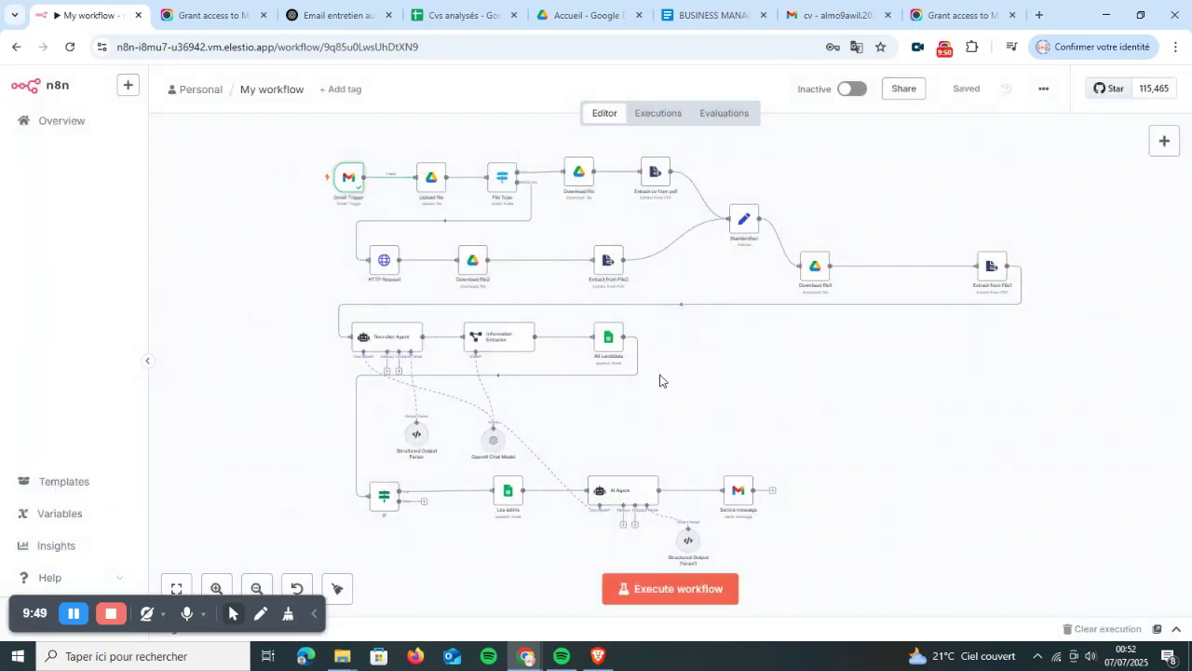
Execute the whole workflow and examine the Structured Output Parser's schema and output during the run.
{"action": "left_click", "coordinate": [629, 589]}
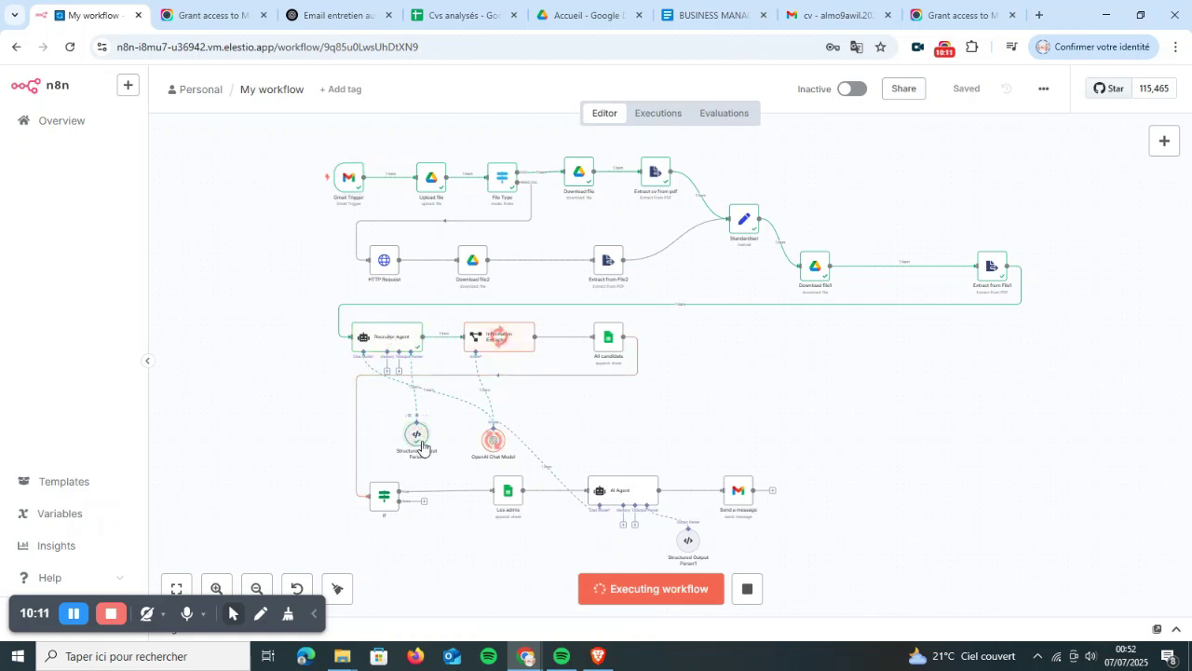
{"action": "double_click", "coordinate": [420, 440]}
{"action": "scroll", "coordinate": [662, 399], "scroll_direction": "down", "scroll_amount": 5}
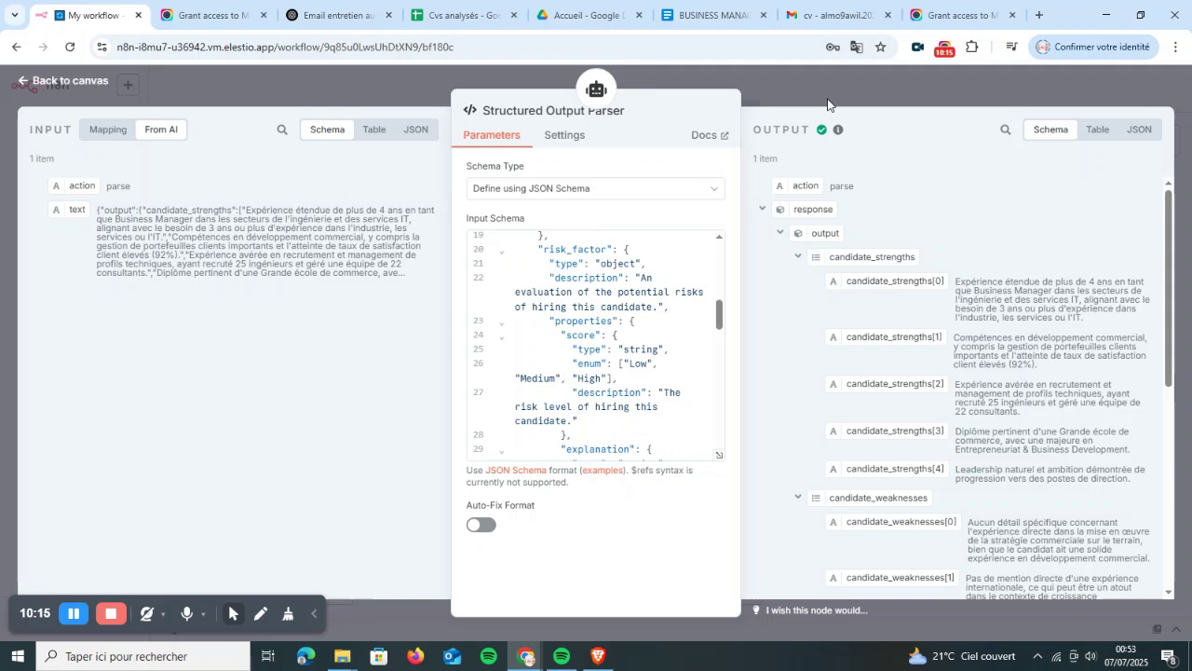
{"action": "left_click", "coordinate": [827, 104]}
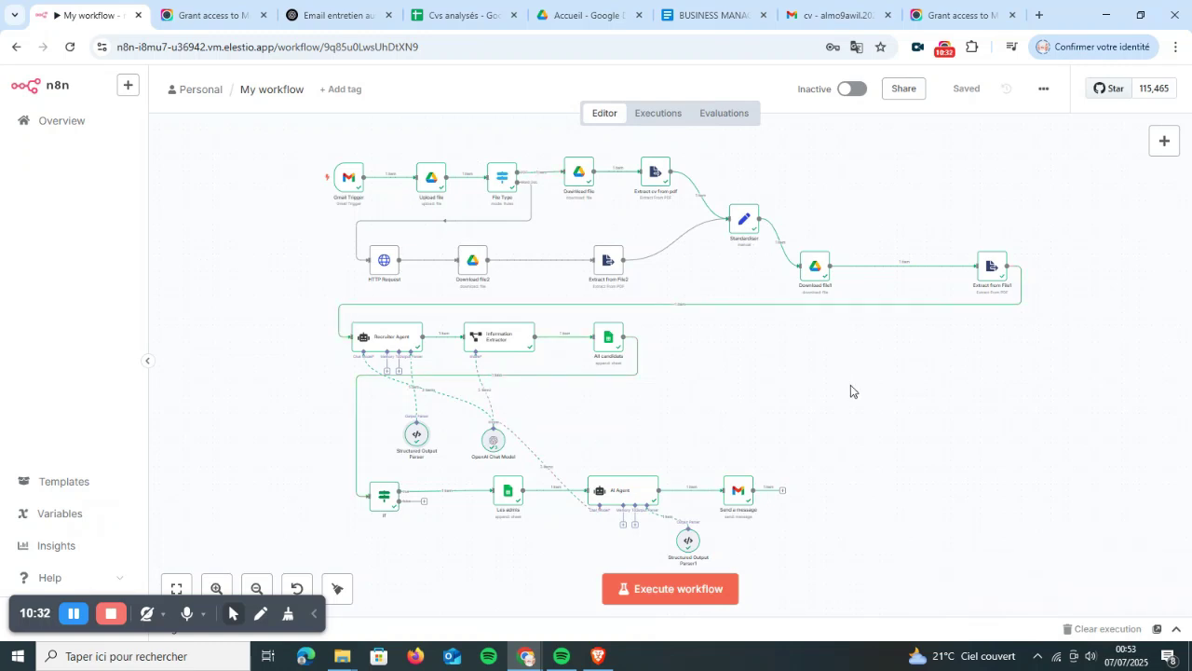
Zoom in on the If node and examine its true and false branches, opening and closing the node choices for the false output.
{"action": "scroll", "coordinate": [851, 387], "scroll_direction": "down", "scroll_amount": 1}
{"action": "scroll", "coordinate": [850, 385], "scroll_direction": "up", "scroll_amount": 1}
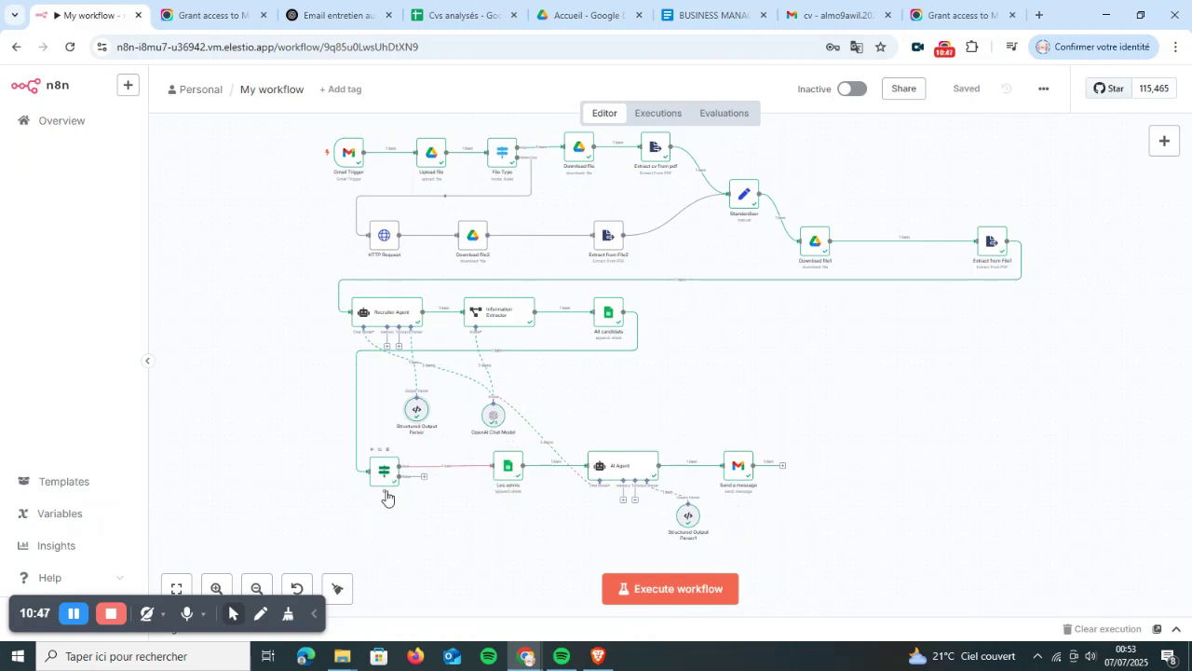
{"action": "left_click", "coordinate": [217, 588]}
{"action": "left_click", "coordinate": [216, 588]}
{"action": "left_click", "coordinate": [216, 588]}
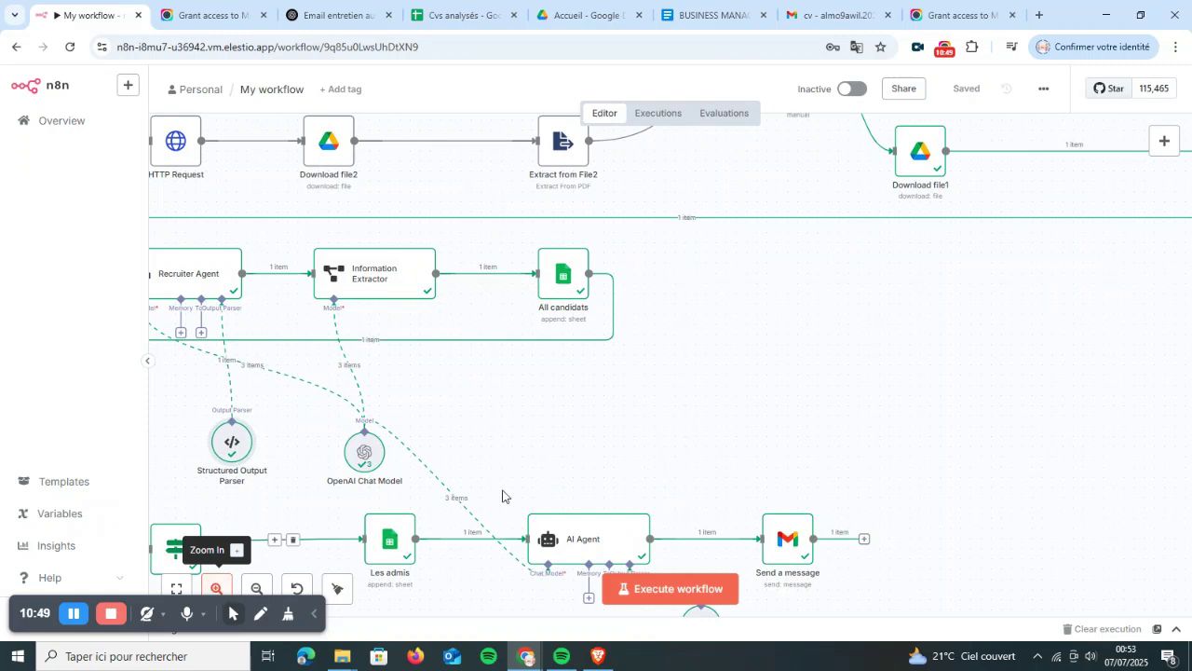
{"action": "scroll", "coordinate": [573, 492], "scroll_direction": "down", "scroll_amount": 3}
{"action": "scroll", "coordinate": [573, 491], "scroll_direction": "left", "scroll_amount": 5}
{"action": "scroll", "coordinate": [572, 491], "scroll_direction": "left", "scroll_amount": 1}
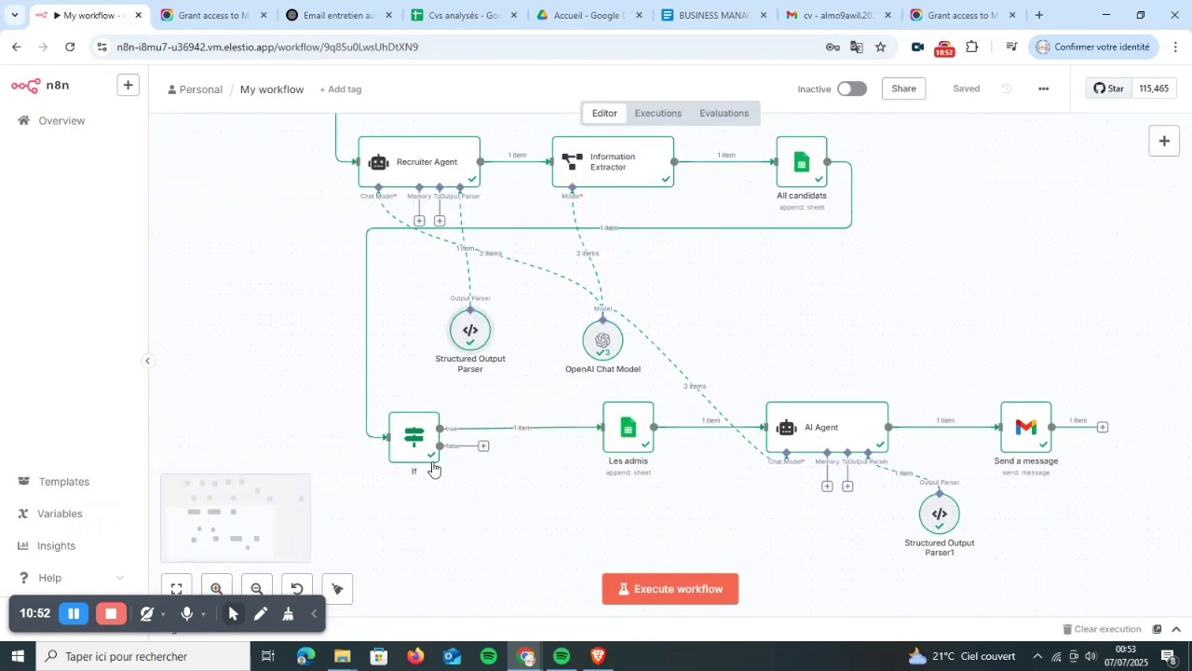
{"action": "left_click", "coordinate": [484, 449]}
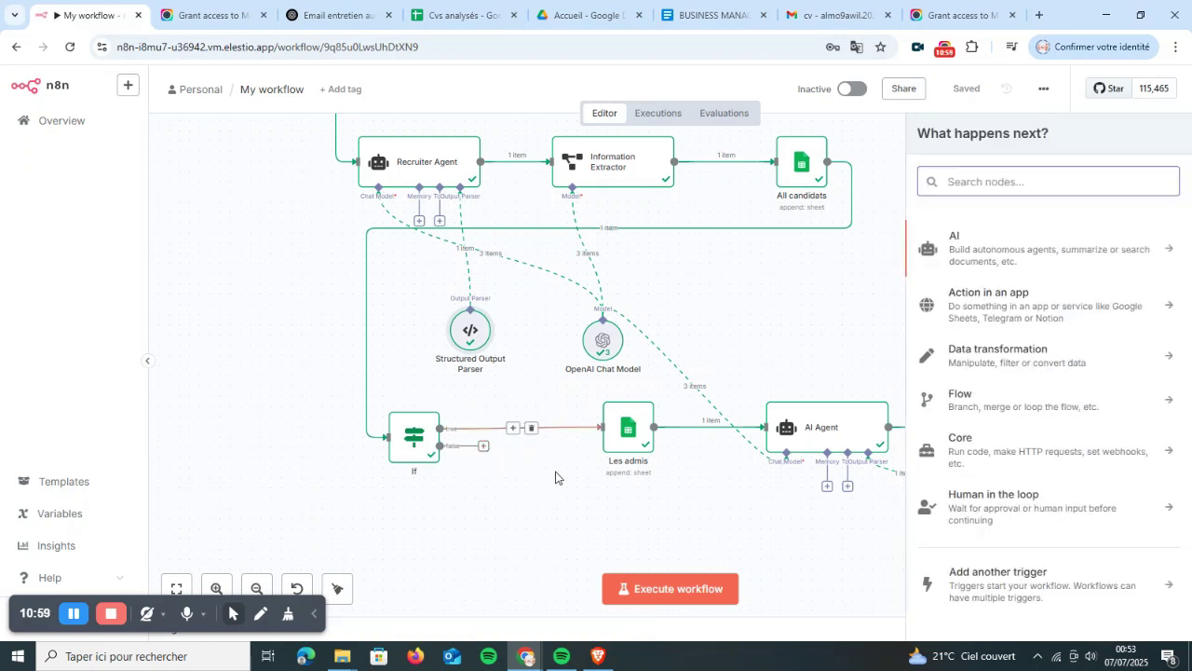
{"action": "left_click", "coordinate": [843, 348]}
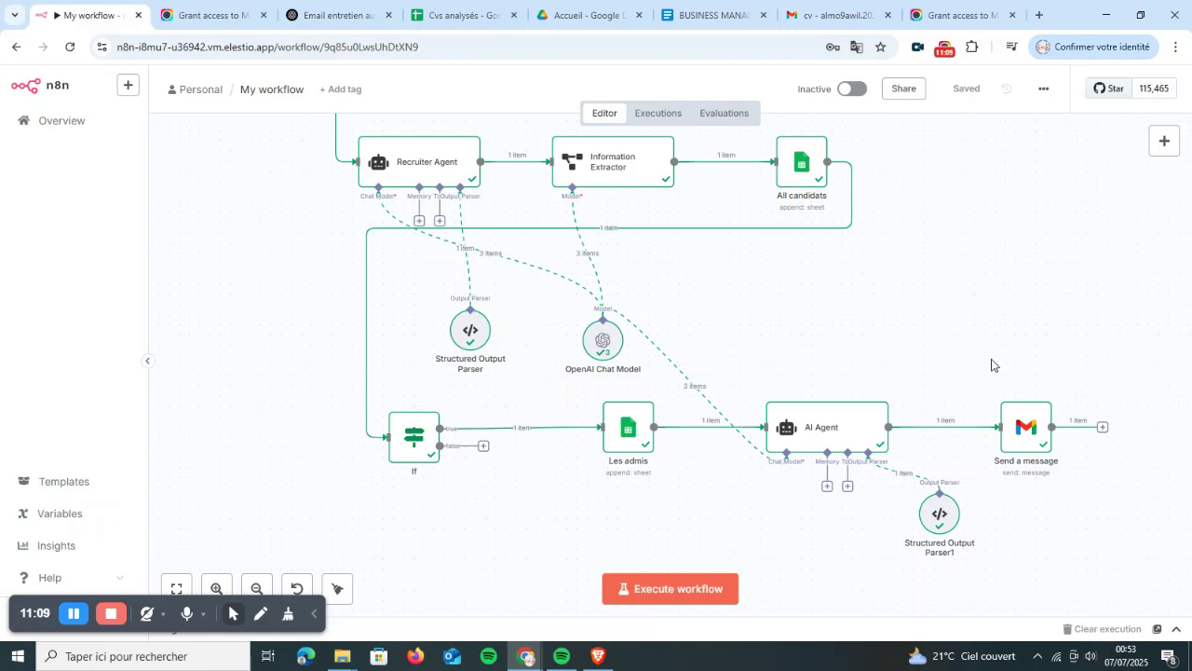
Switch to the Gmail inbox and open the newly received Business Manager interview invitation.
{"action": "left_click", "coordinate": [810, 14]}
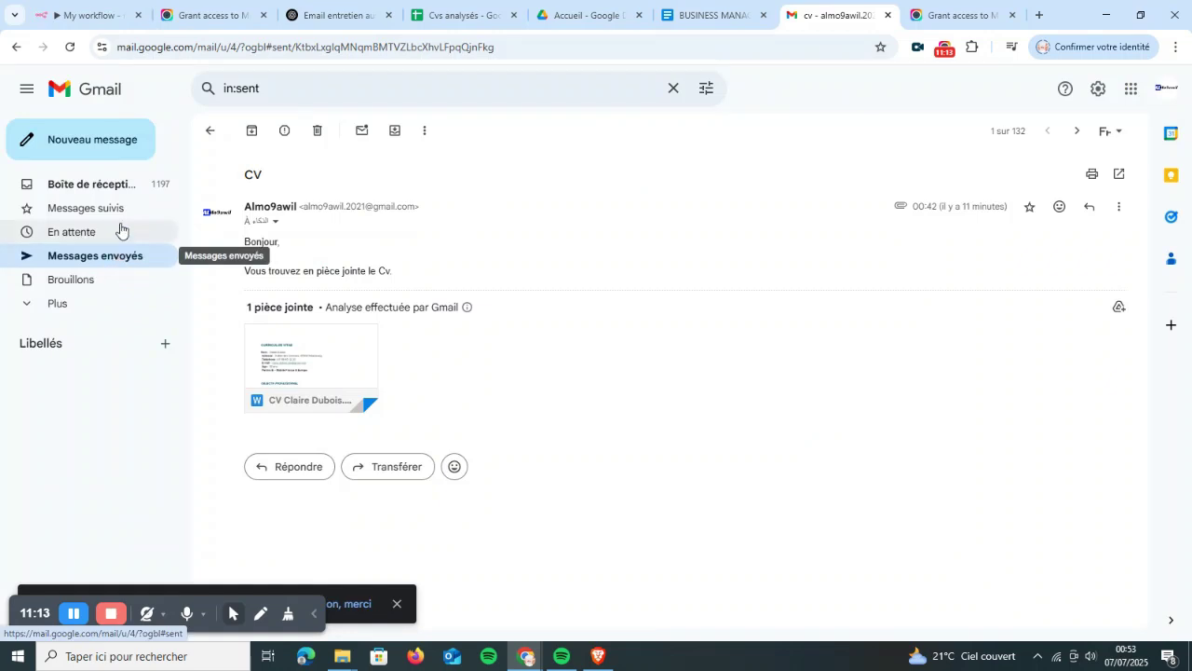
{"action": "left_click", "coordinate": [112, 193]}
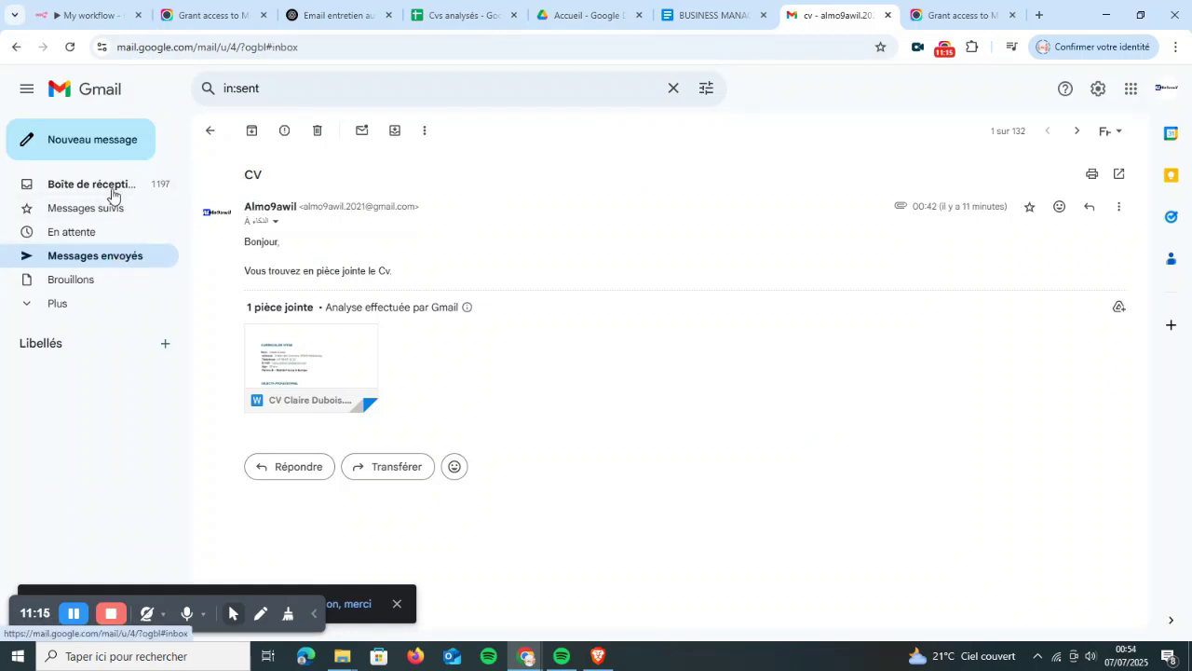
{"action": "left_click", "coordinate": [381, 206]}
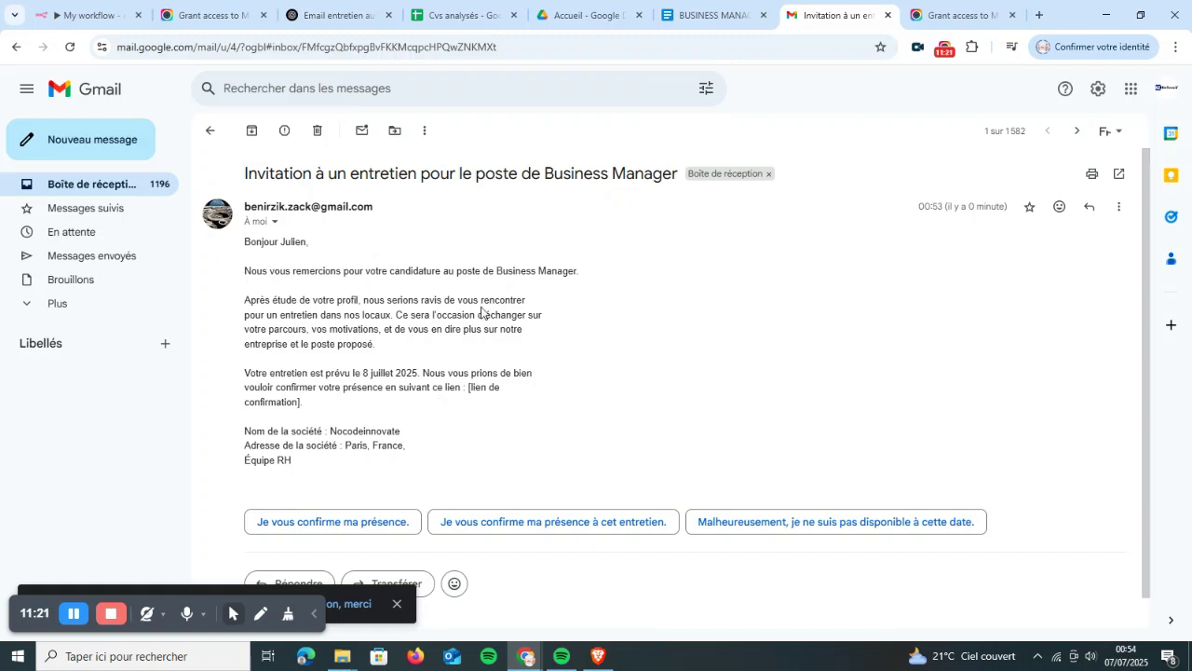
Switch to the Cvs analysés spreadsheet and check the new candidate's row in the Admis sheet, selecting the score in K3.
{"action": "left_click", "coordinate": [467, 8]}
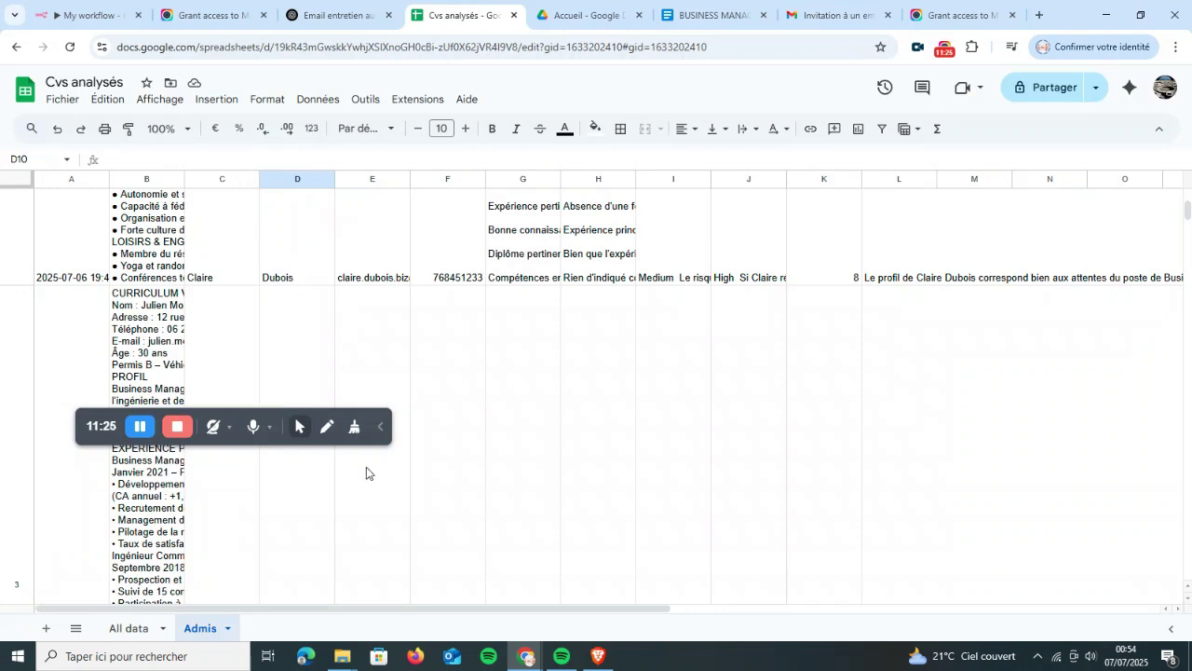
{"action": "scroll", "coordinate": [366, 470], "scroll_direction": "down", "scroll_amount": 6}
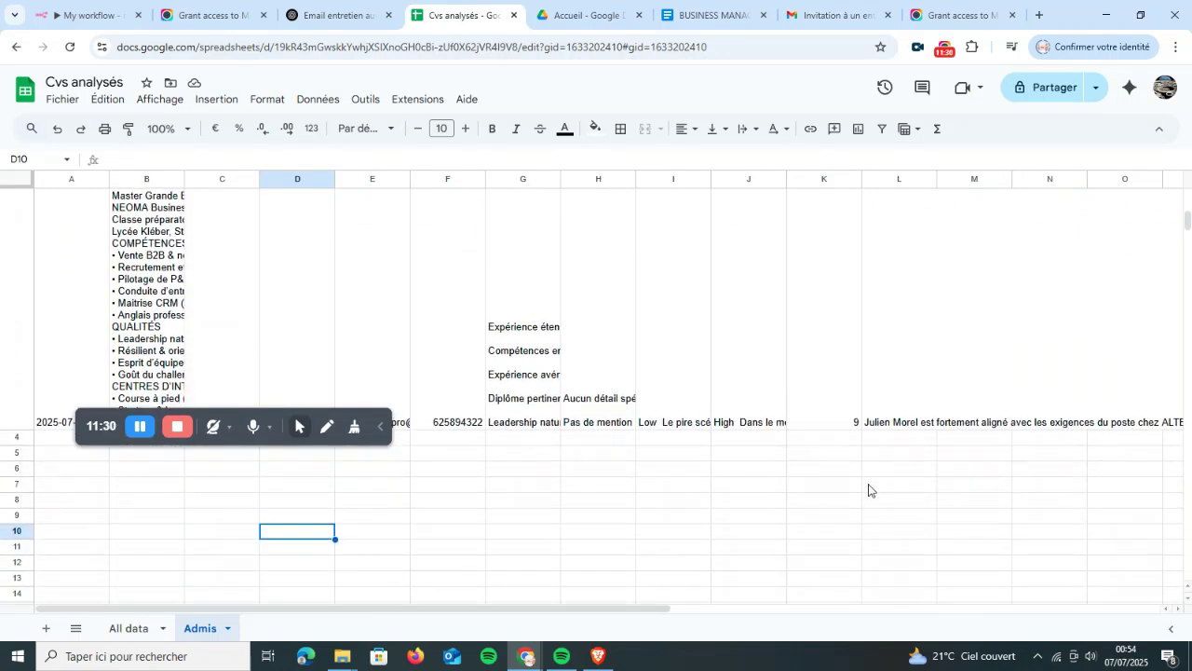
{"action": "left_click", "coordinate": [860, 392]}
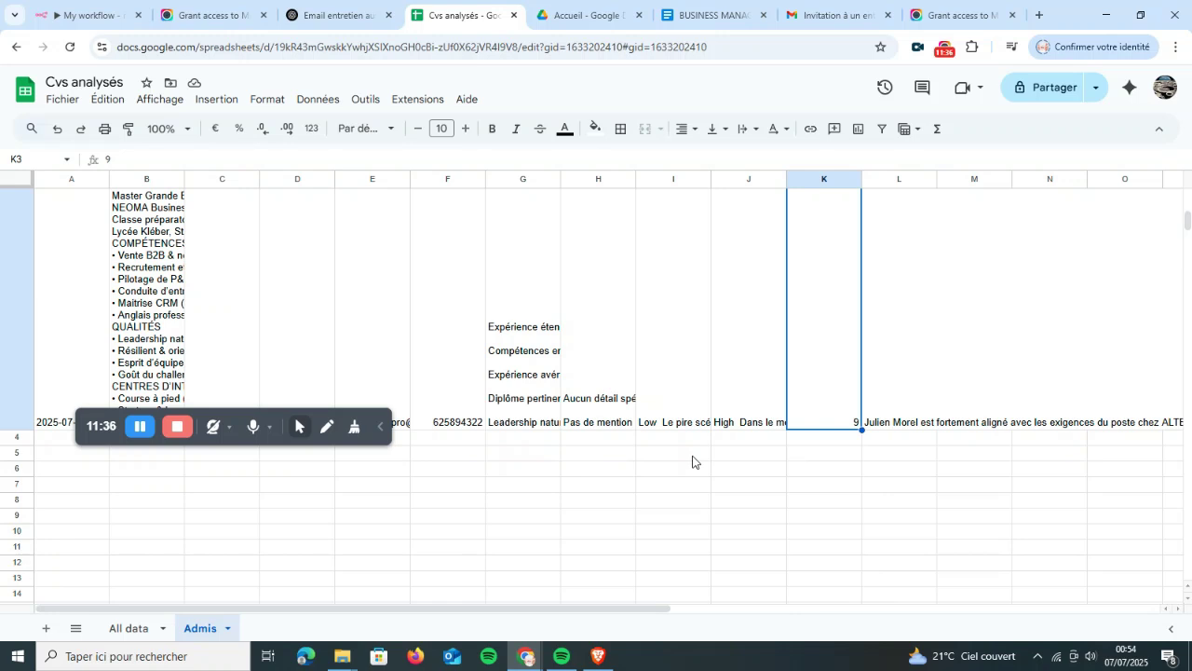
Return to the n8n workflow and review the executed PDF path alongside the Word document branch.
{"action": "left_click", "coordinate": [118, 19]}
{"action": "scroll", "coordinate": [228, 333], "scroll_direction": "up", "scroll_amount": 5}
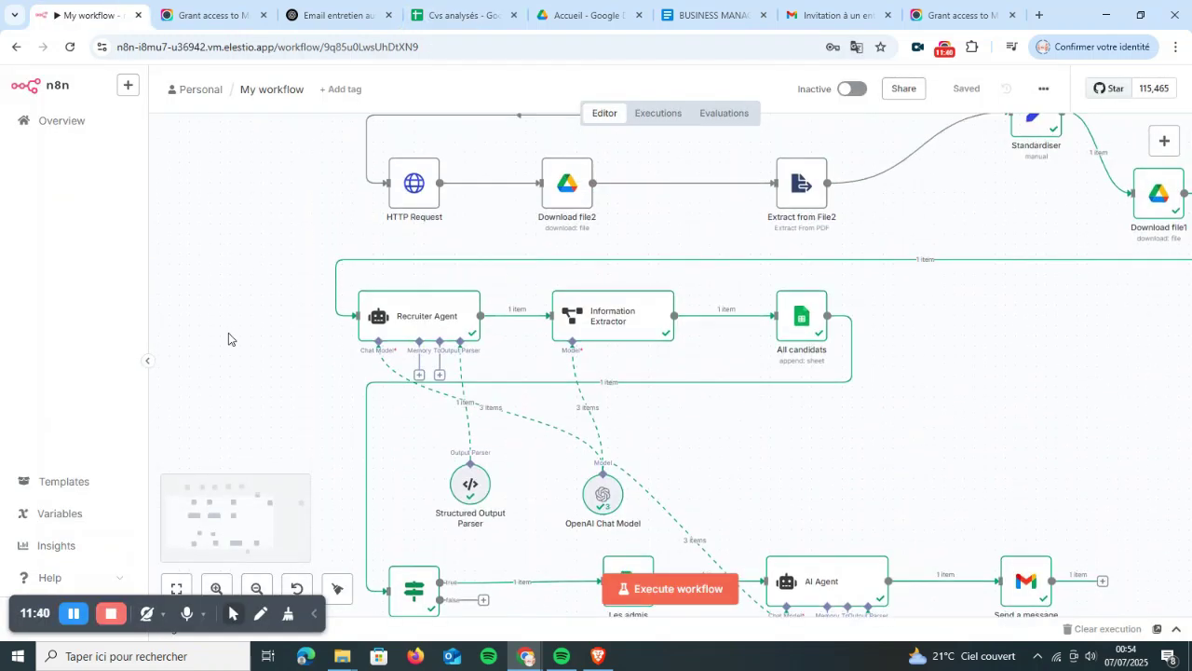
{"action": "scroll", "coordinate": [229, 333], "scroll_direction": "up", "scroll_amount": 2}
{"action": "scroll", "coordinate": [228, 333], "scroll_direction": "down", "scroll_amount": 1}
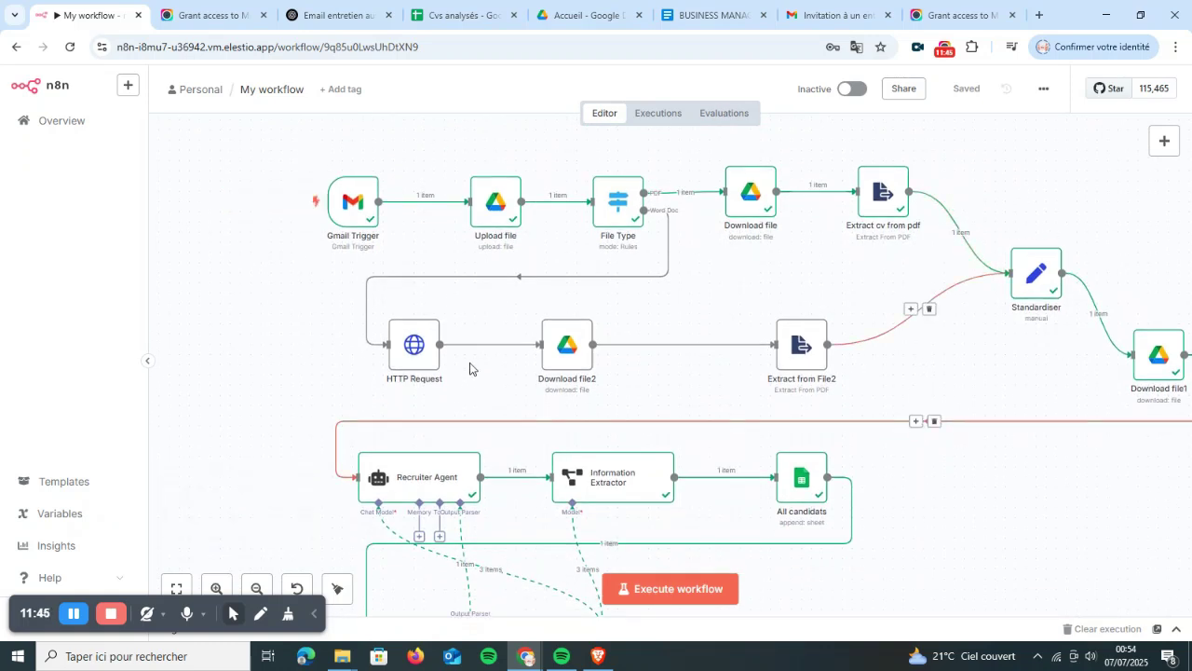
{"action": "scroll", "coordinate": [975, 348], "scroll_direction": "down", "scroll_amount": 4}
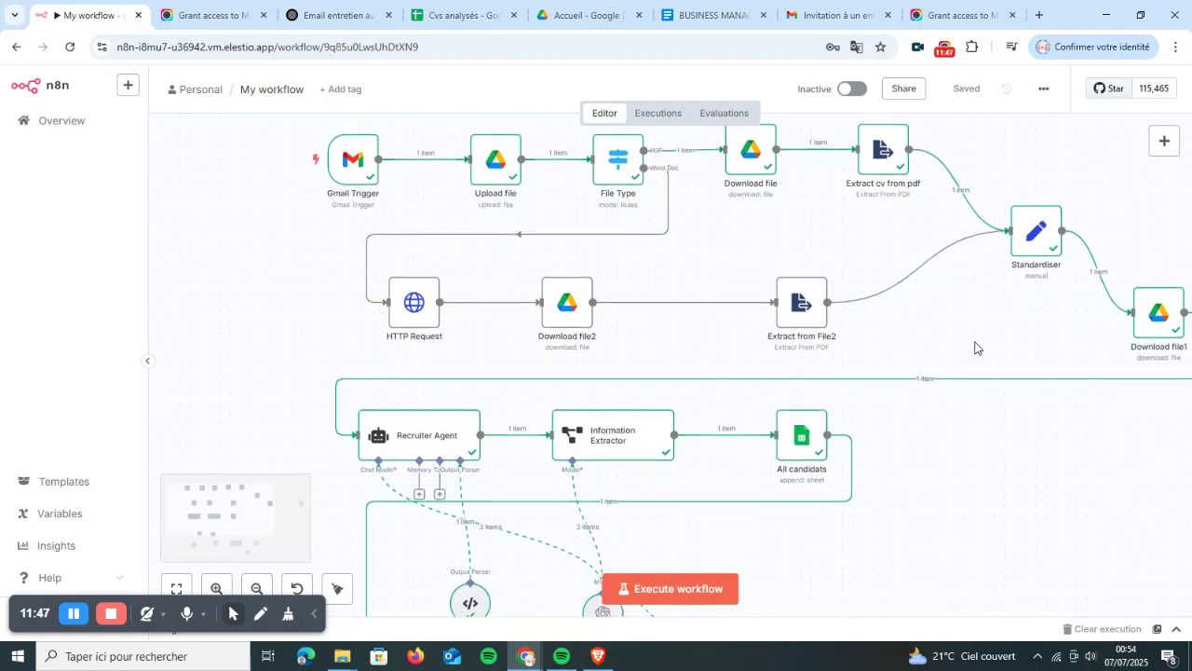
Review the executed workflow from the Recruiter Agent through the If node to Send a message, and back up to the Gmail Trigger.
{"action": "scroll", "coordinate": [763, 404], "scroll_direction": "down", "scroll_amount": 1}
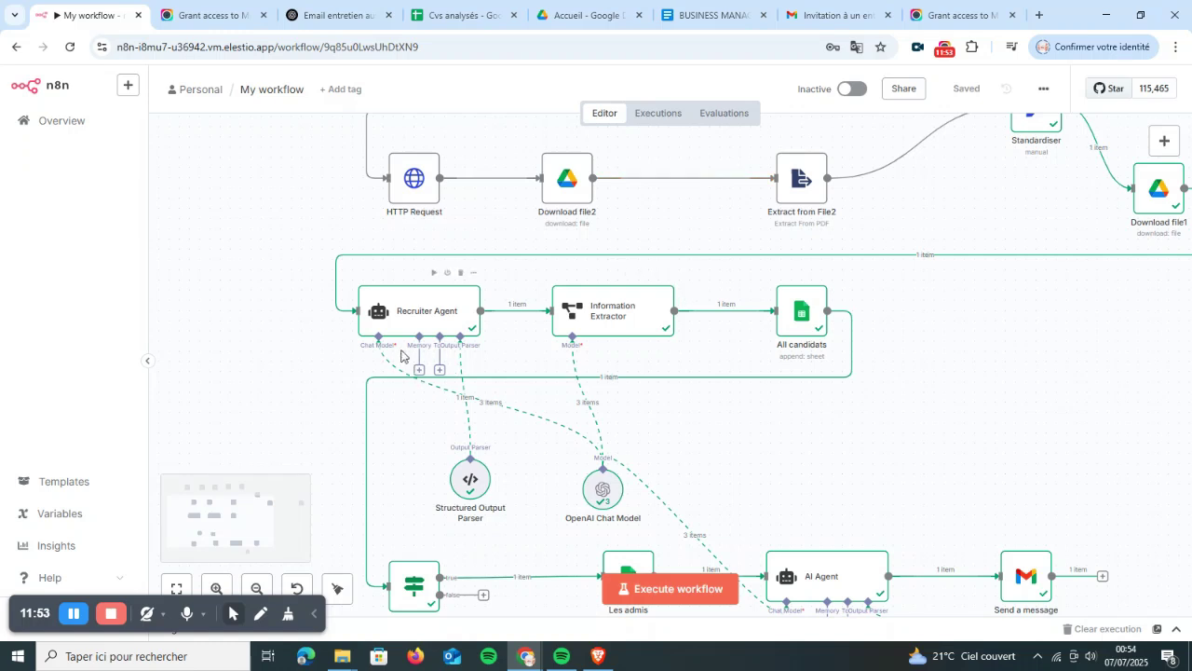
{"action": "scroll", "coordinate": [440, 328], "scroll_direction": "down", "scroll_amount": 2}
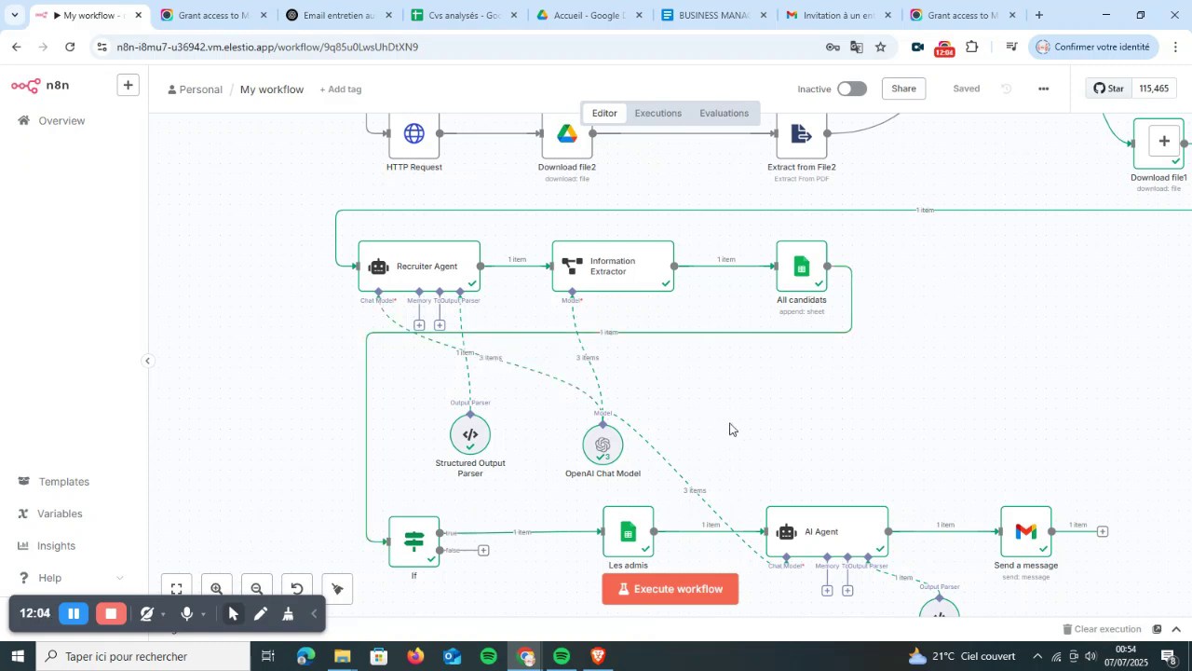
{"action": "scroll", "coordinate": [730, 429], "scroll_direction": "down", "scroll_amount": 2}
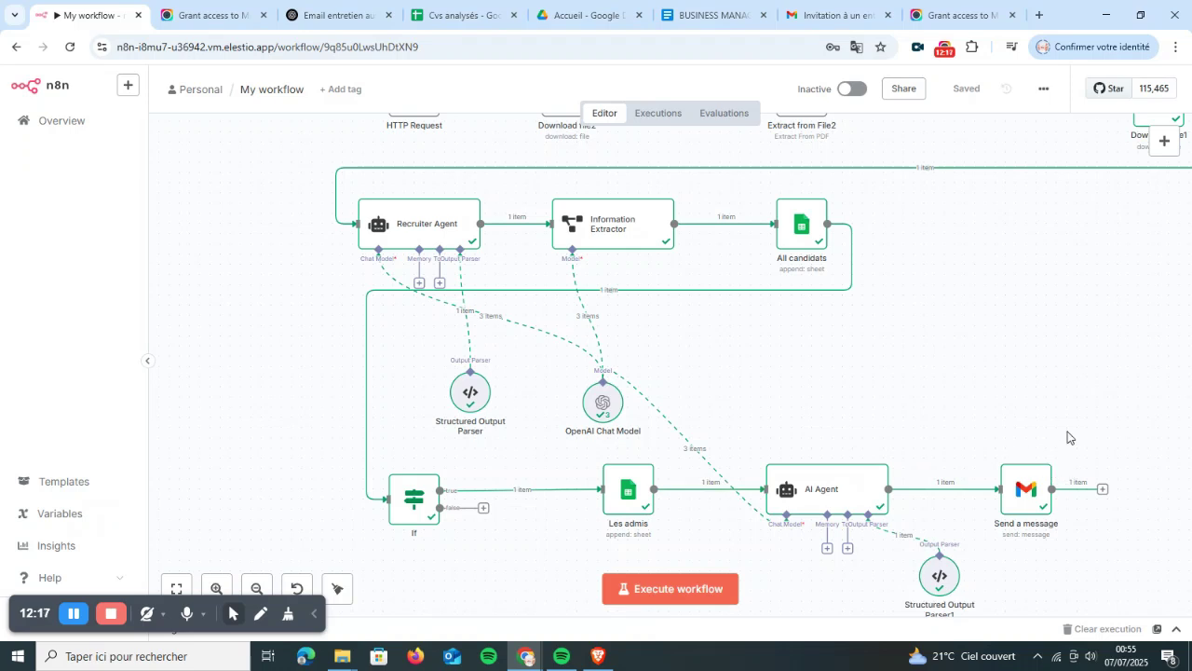
{"action": "scroll", "coordinate": [1069, 437], "scroll_direction": "up", "scroll_amount": 6}
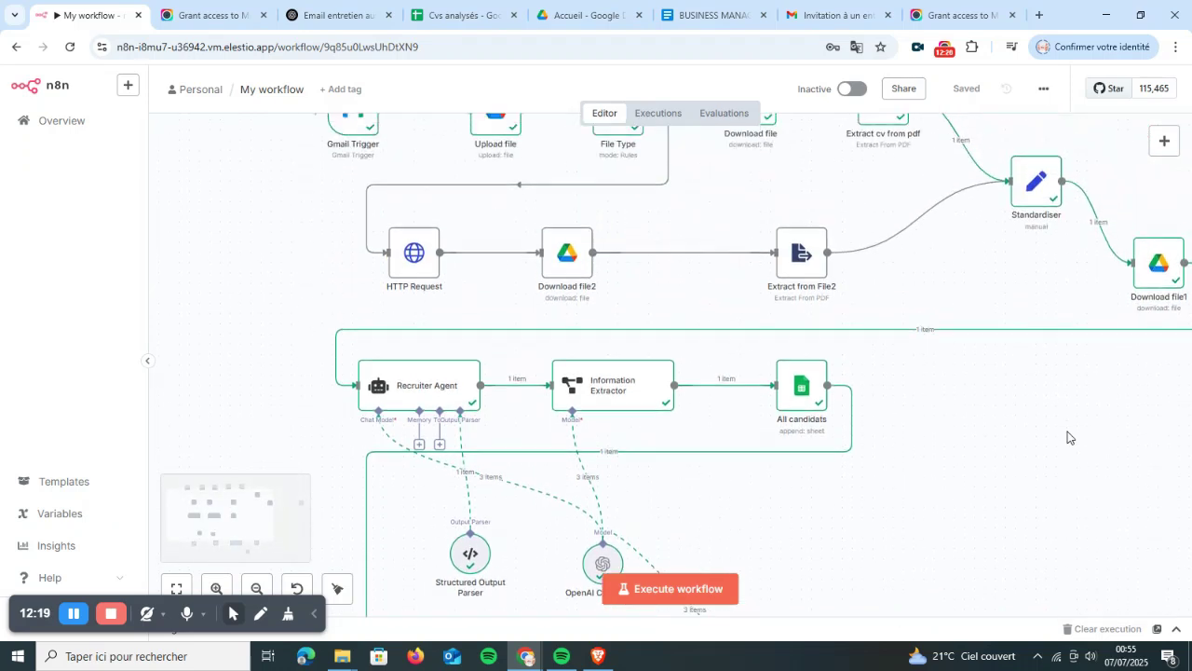
{"action": "scroll", "coordinate": [1068, 437], "scroll_direction": "down", "scroll_amount": 2}
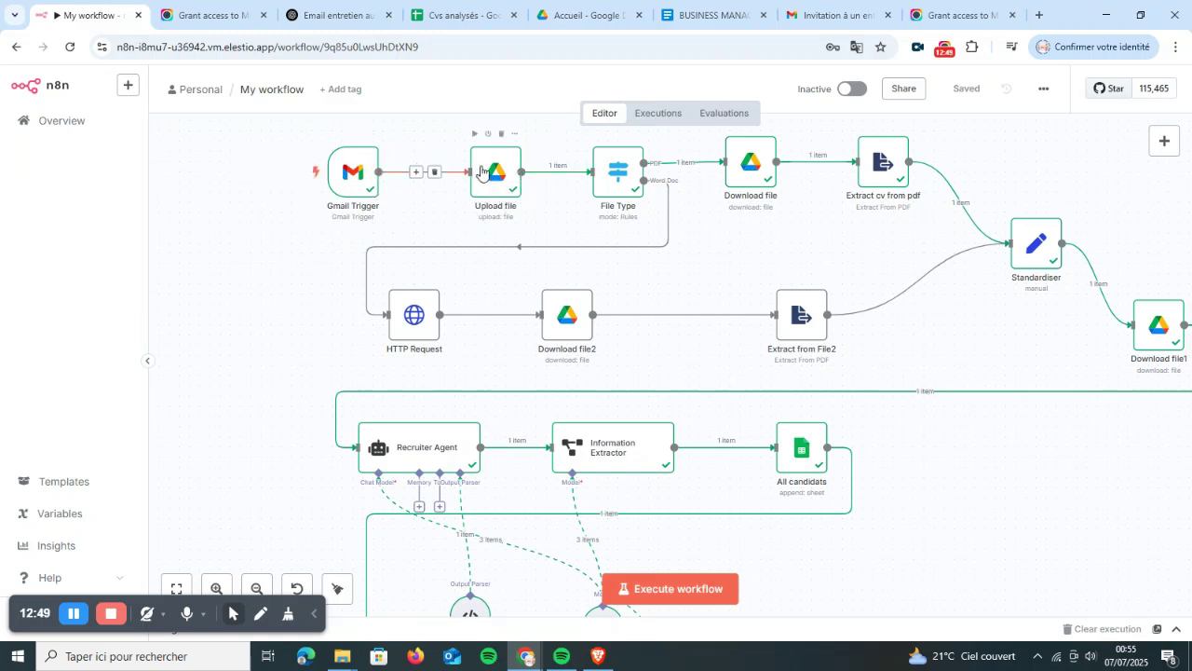
{"action": "scroll", "coordinate": [555, 140], "scroll_direction": "up", "scroll_amount": 3}
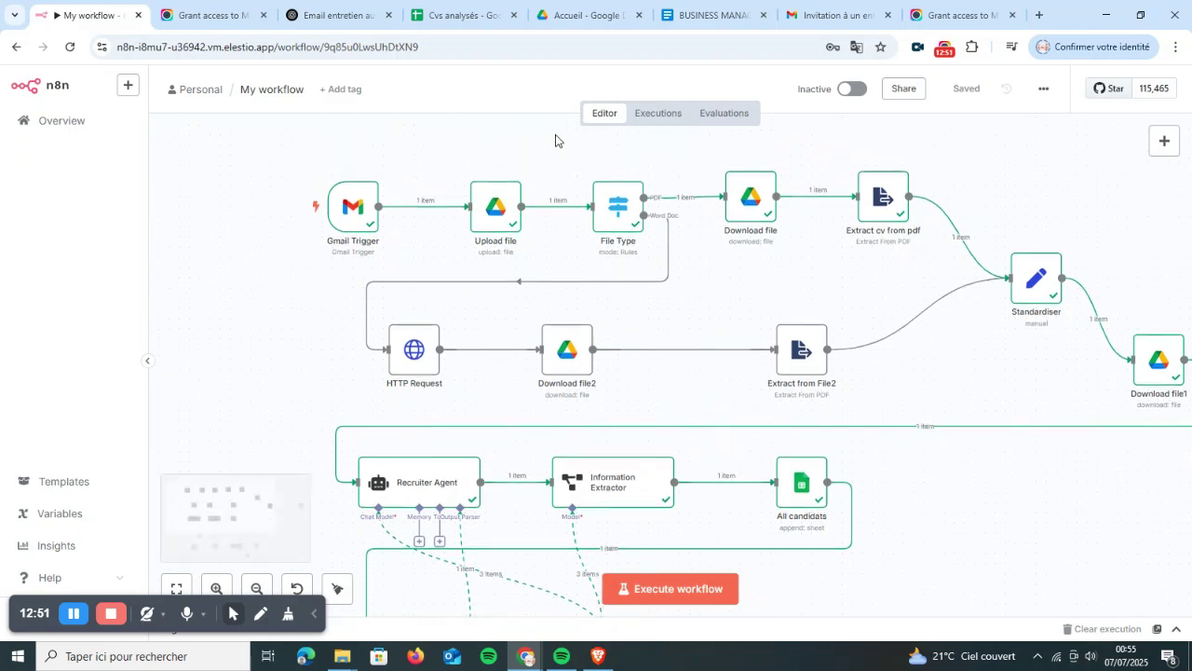
Examine the If node's output branches and the candidate analysis nodes above it, and fit the whole workflow in view.
{"action": "scroll", "coordinate": [555, 140], "scroll_direction": "down", "scroll_amount": 4}
{"action": "scroll", "coordinate": [584, 324], "scroll_direction": "down", "scroll_amount": 4}
{"action": "scroll", "coordinate": [584, 324], "scroll_direction": "down", "scroll_amount": 10}
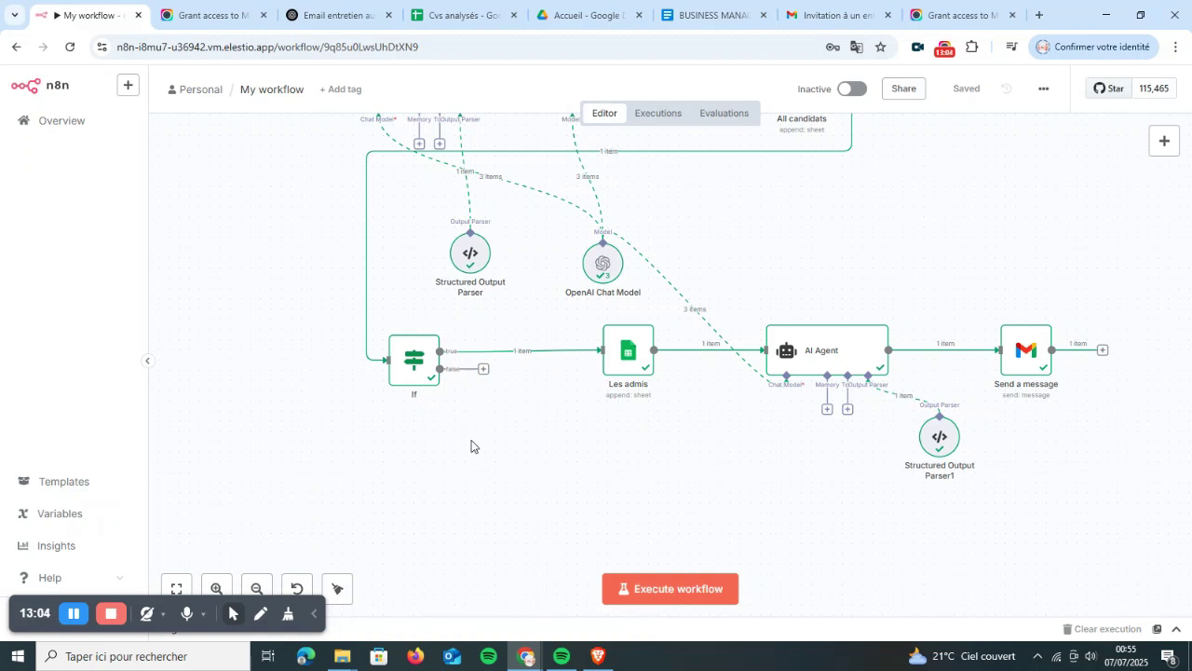
{"action": "scroll", "coordinate": [472, 446], "scroll_direction": "up", "scroll_amount": 3}
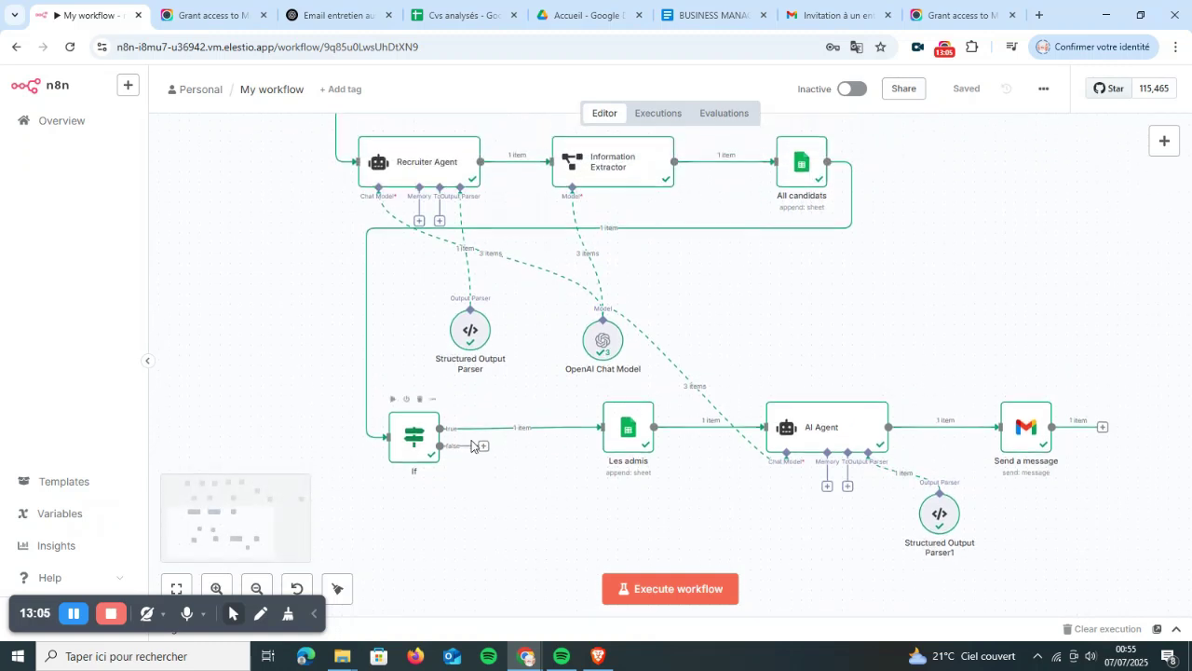
{"action": "scroll", "coordinate": [471, 447], "scroll_direction": "up", "scroll_amount": 5}
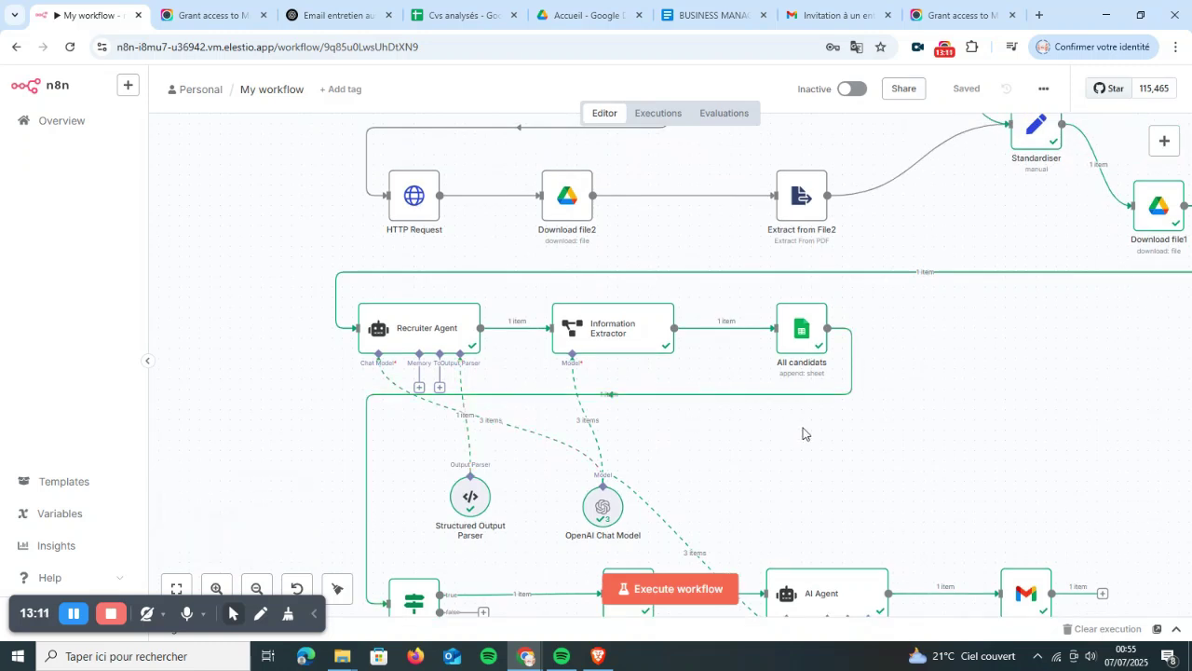
{"action": "scroll", "coordinate": [803, 433], "scroll_direction": "up", "scroll_amount": 2}
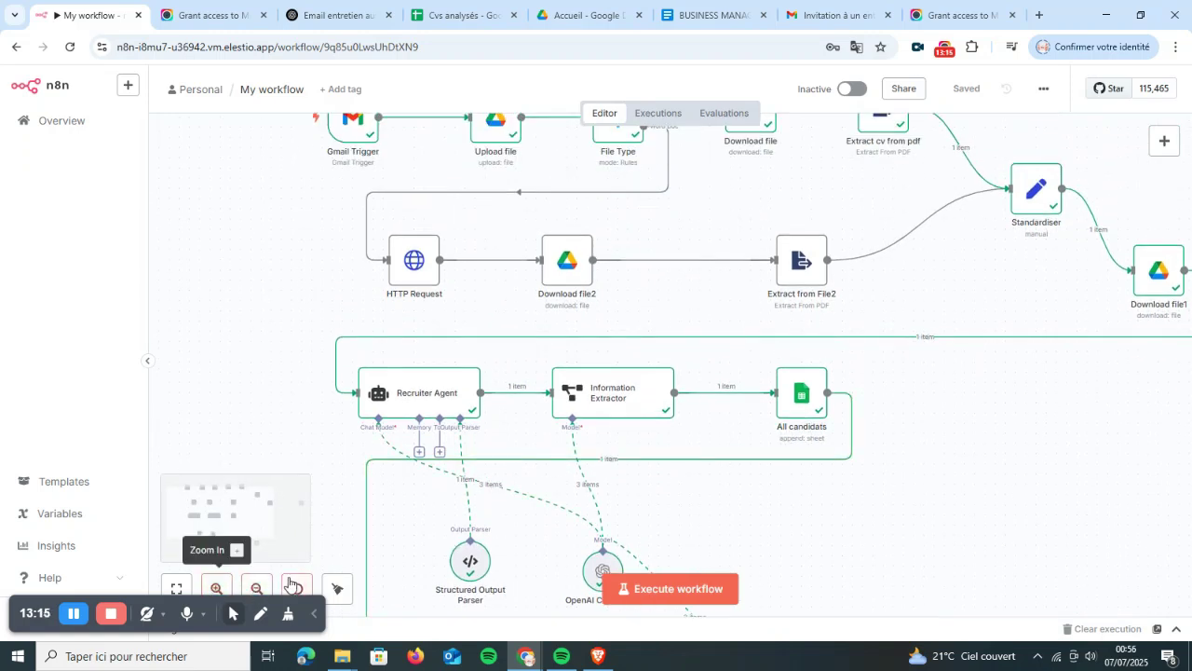
{"action": "left_click", "coordinate": [181, 586]}
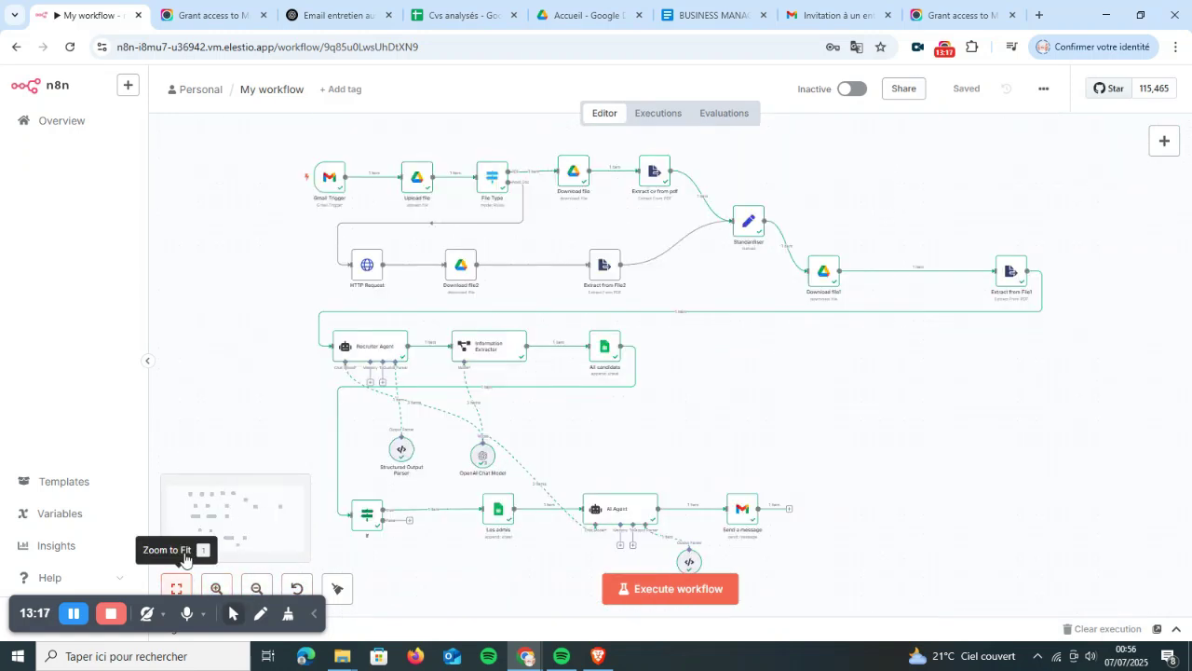